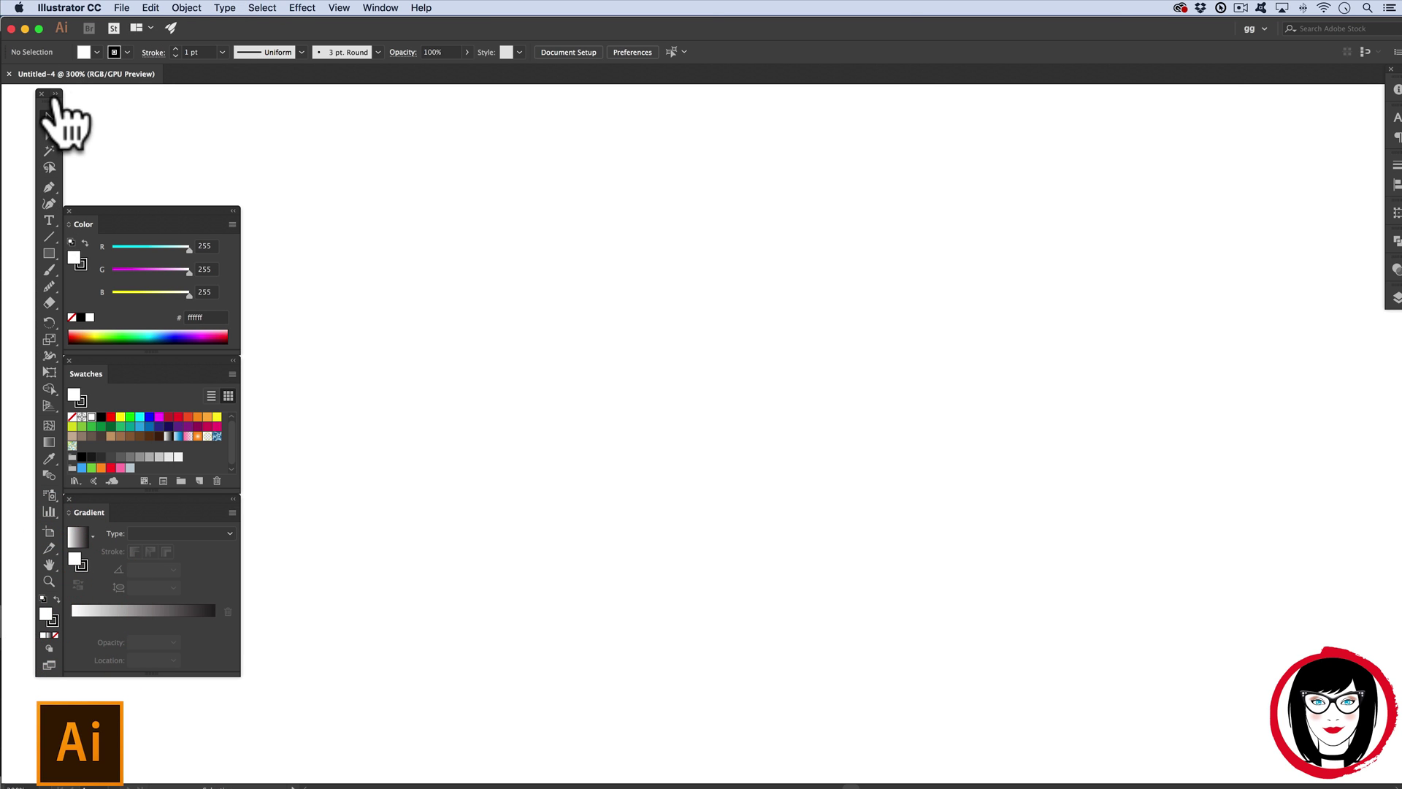
Step: Toggle the toolbar between two-column and single-column layouts
{"action": "left_click", "coordinate": [55, 94]}
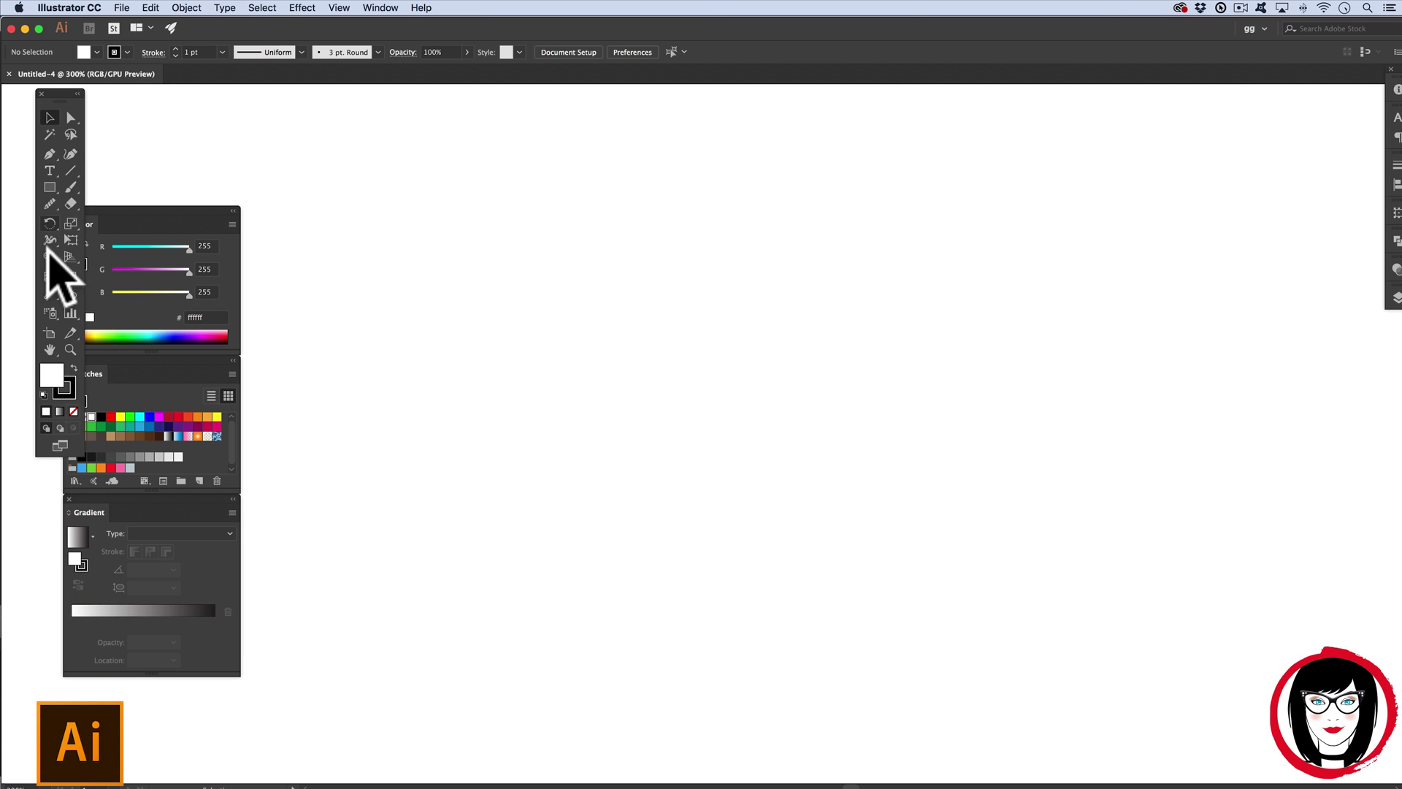
{"action": "left_click", "coordinate": [76, 94]}
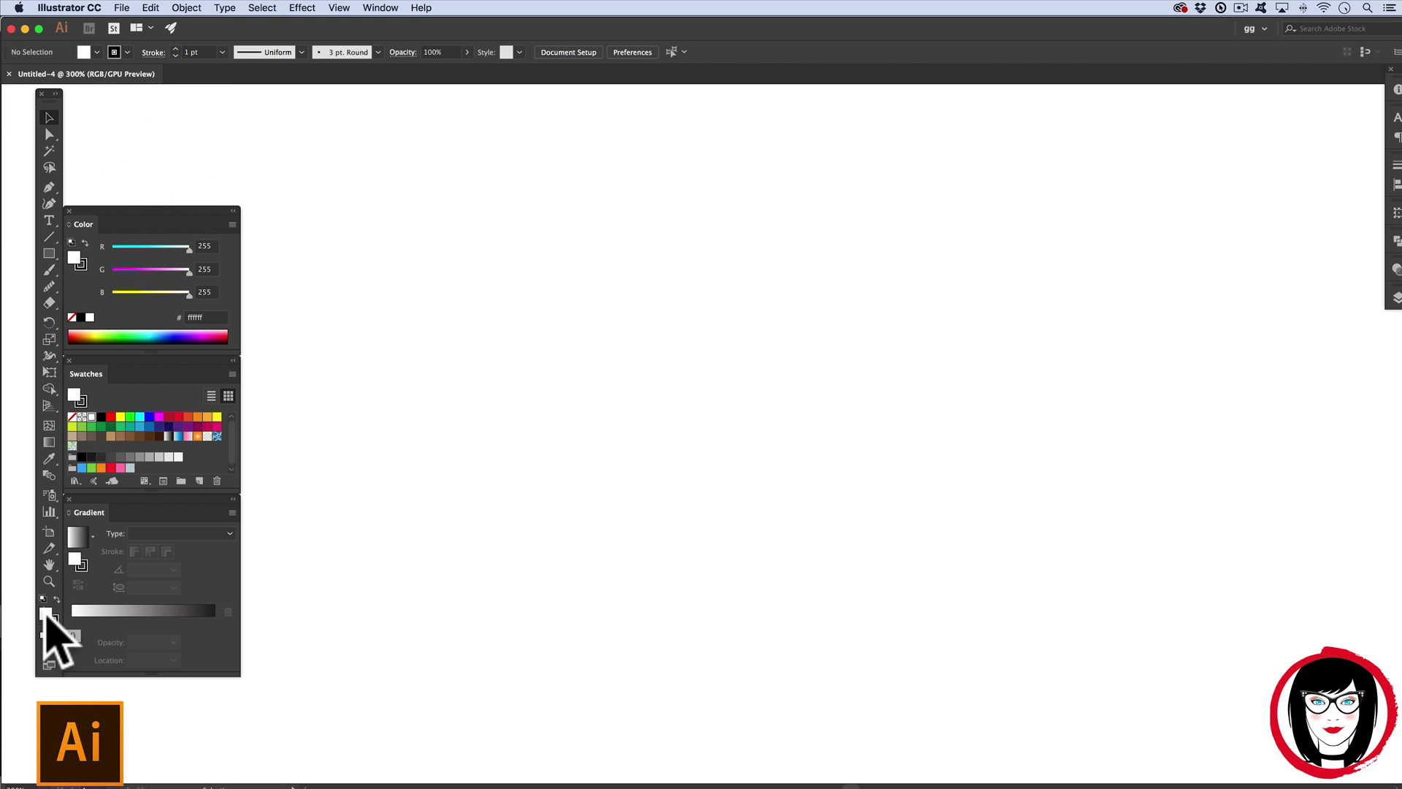
{"action": "left_click", "coordinate": [47, 616]}
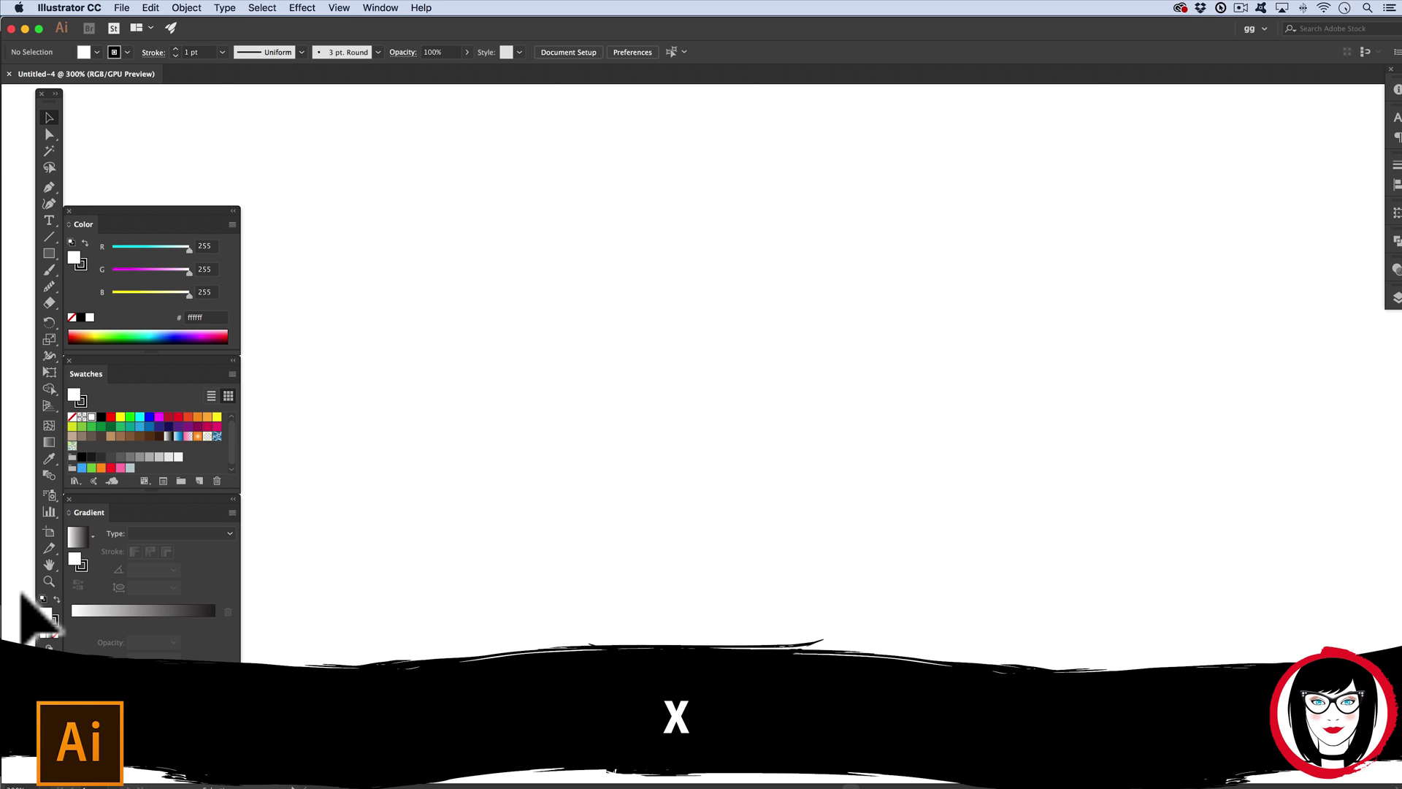
Step: Switch the active colour back and forth between stroke and fill with X
{"action": "key", "text": "x"}
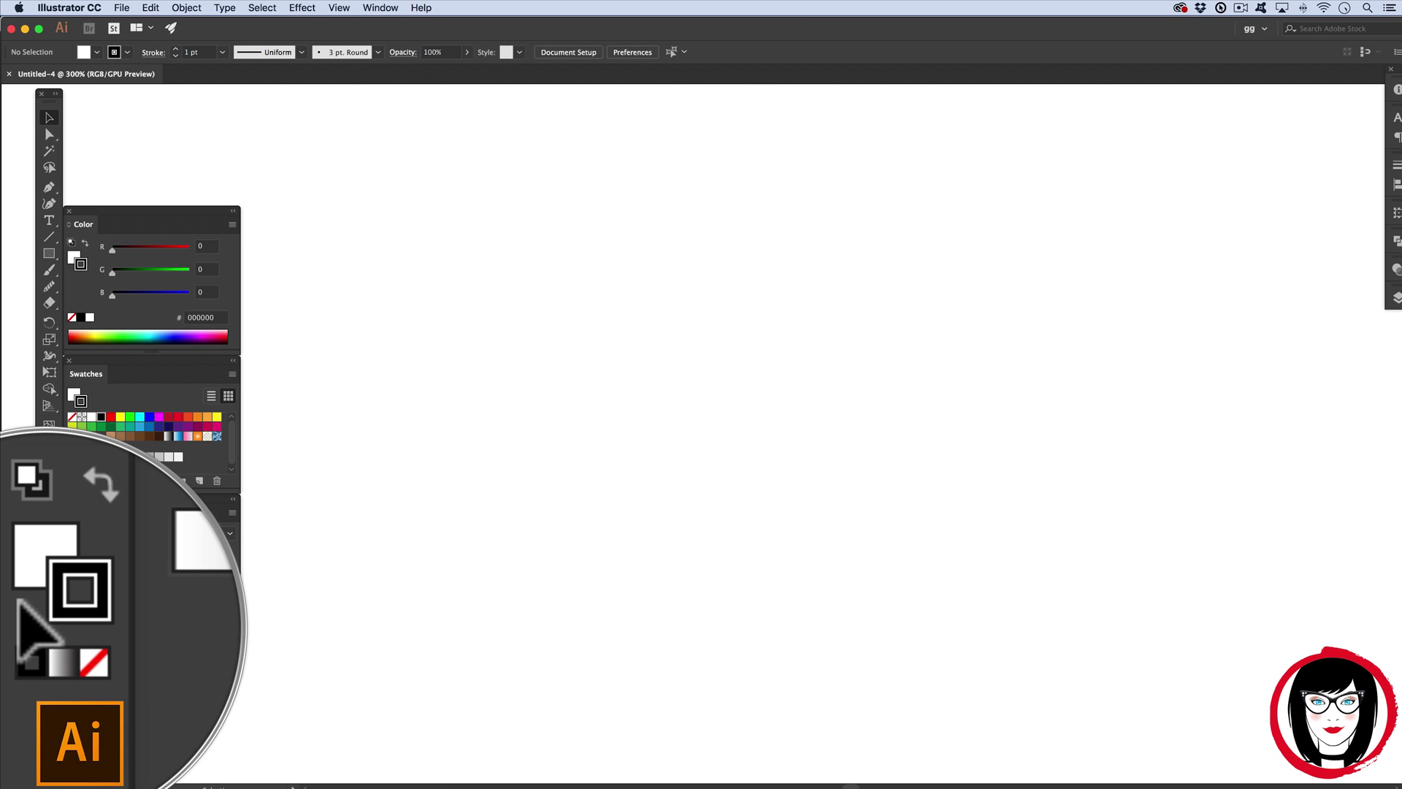
{"action": "key", "text": "x"}
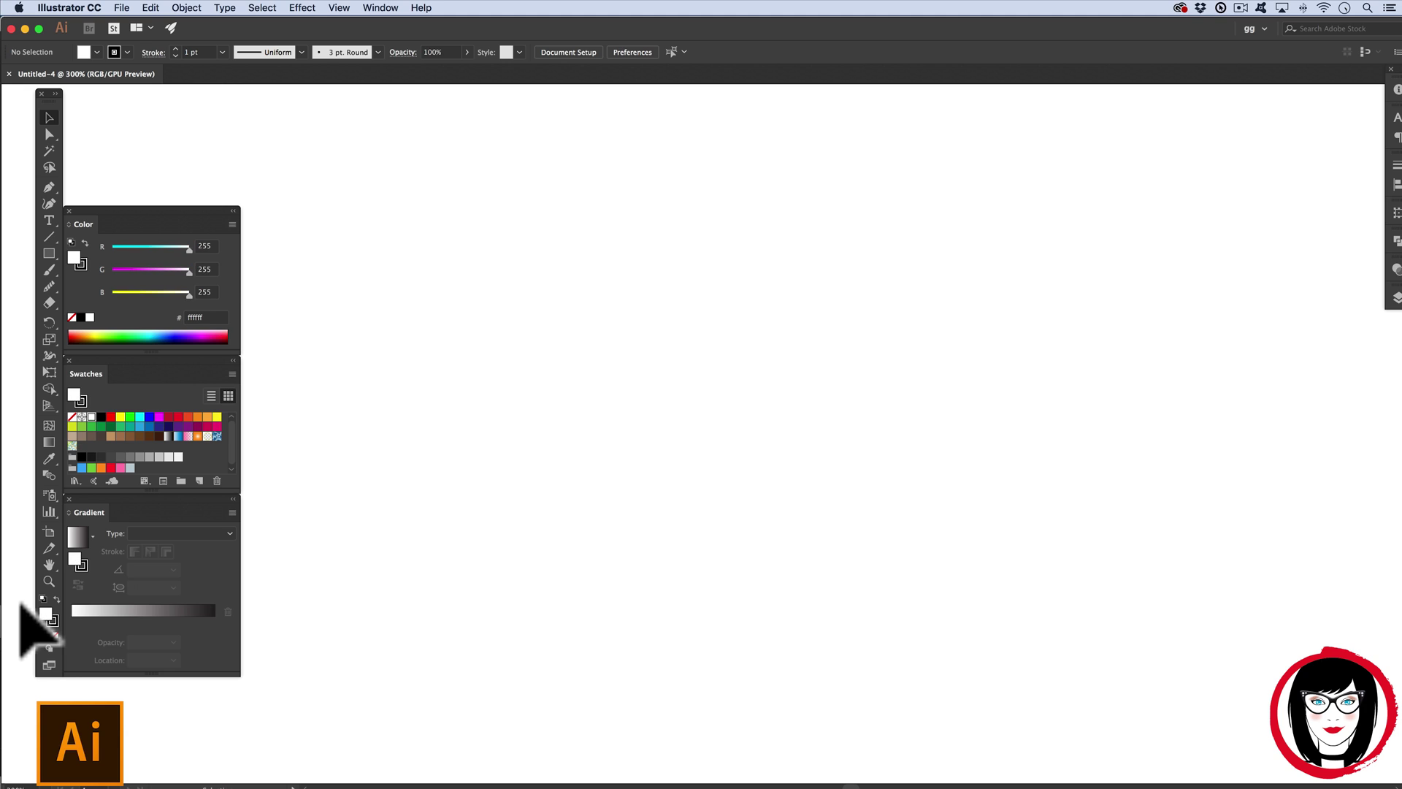
{"action": "key", "text": "x"}
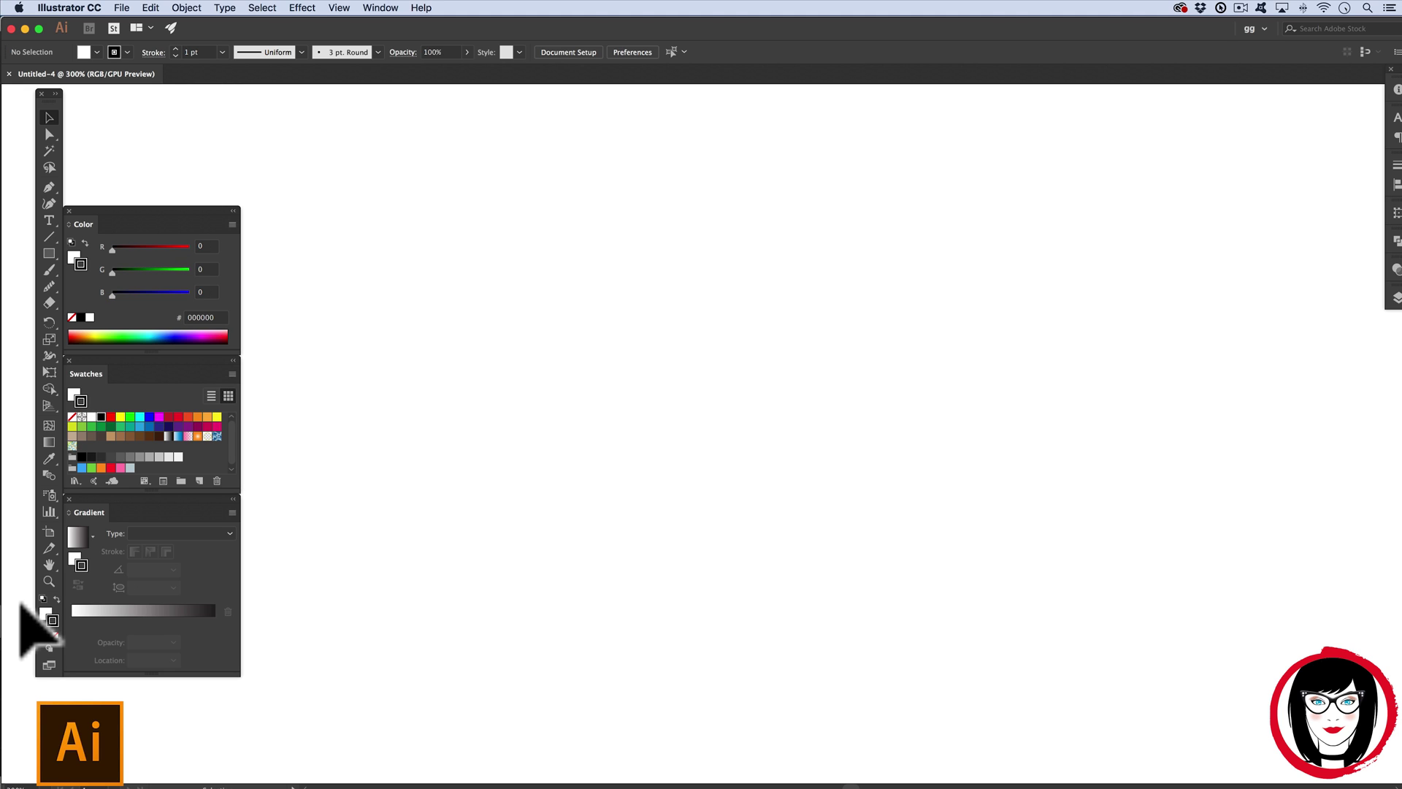
{"action": "key", "text": "x"}
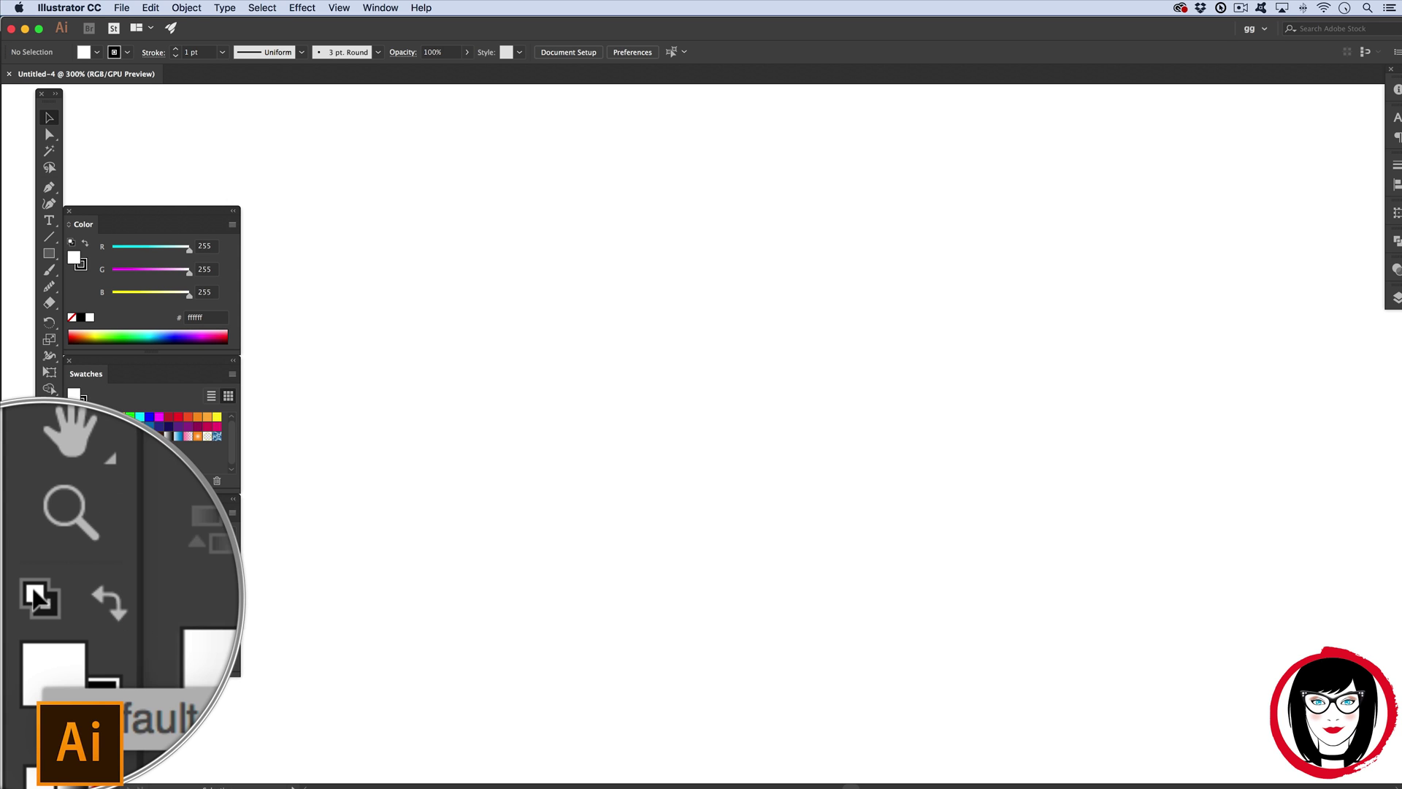
Step: Try a teal fill, then reset to default colours and swap to black fill, white stroke
{"action": "left_click", "coordinate": [41, 599]}
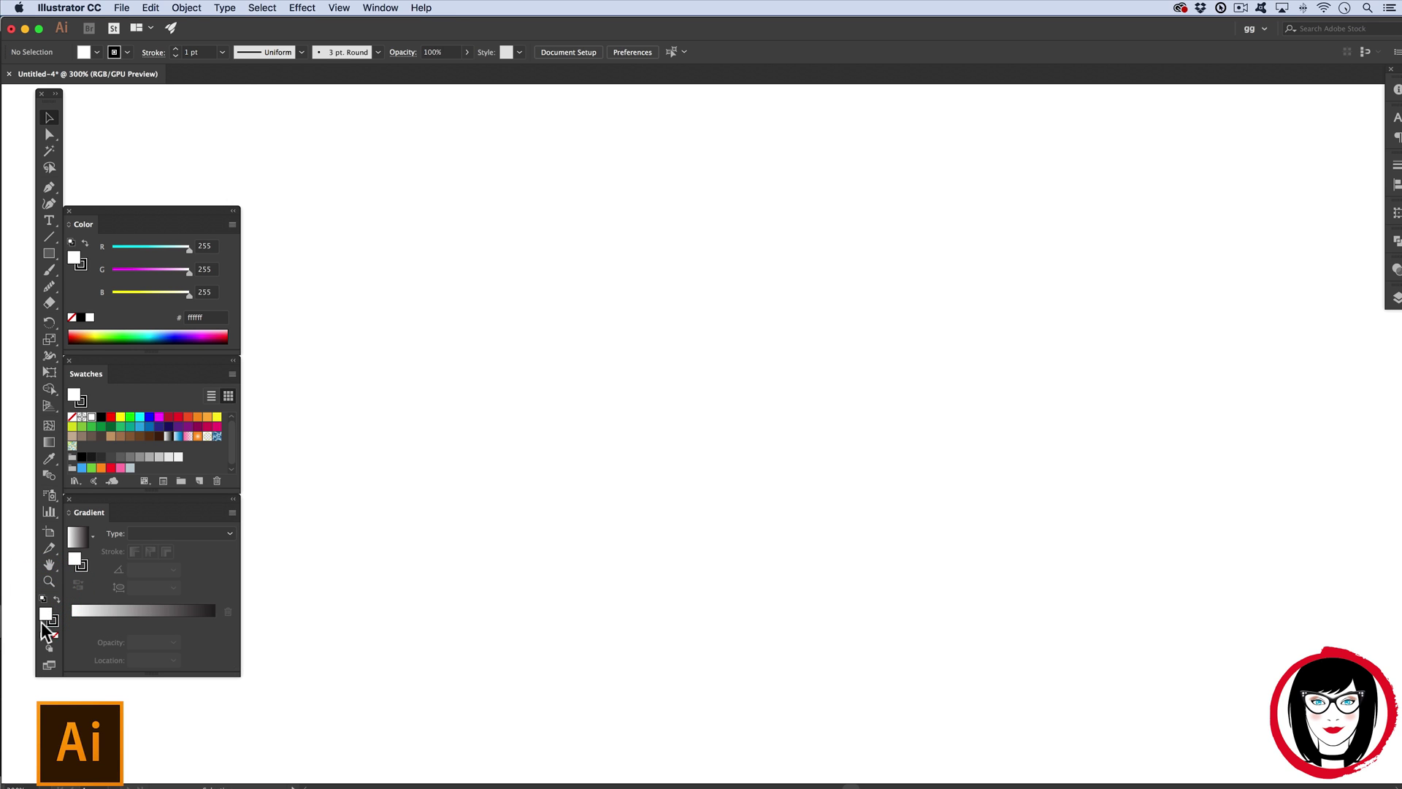
{"action": "left_click", "coordinate": [130, 427]}
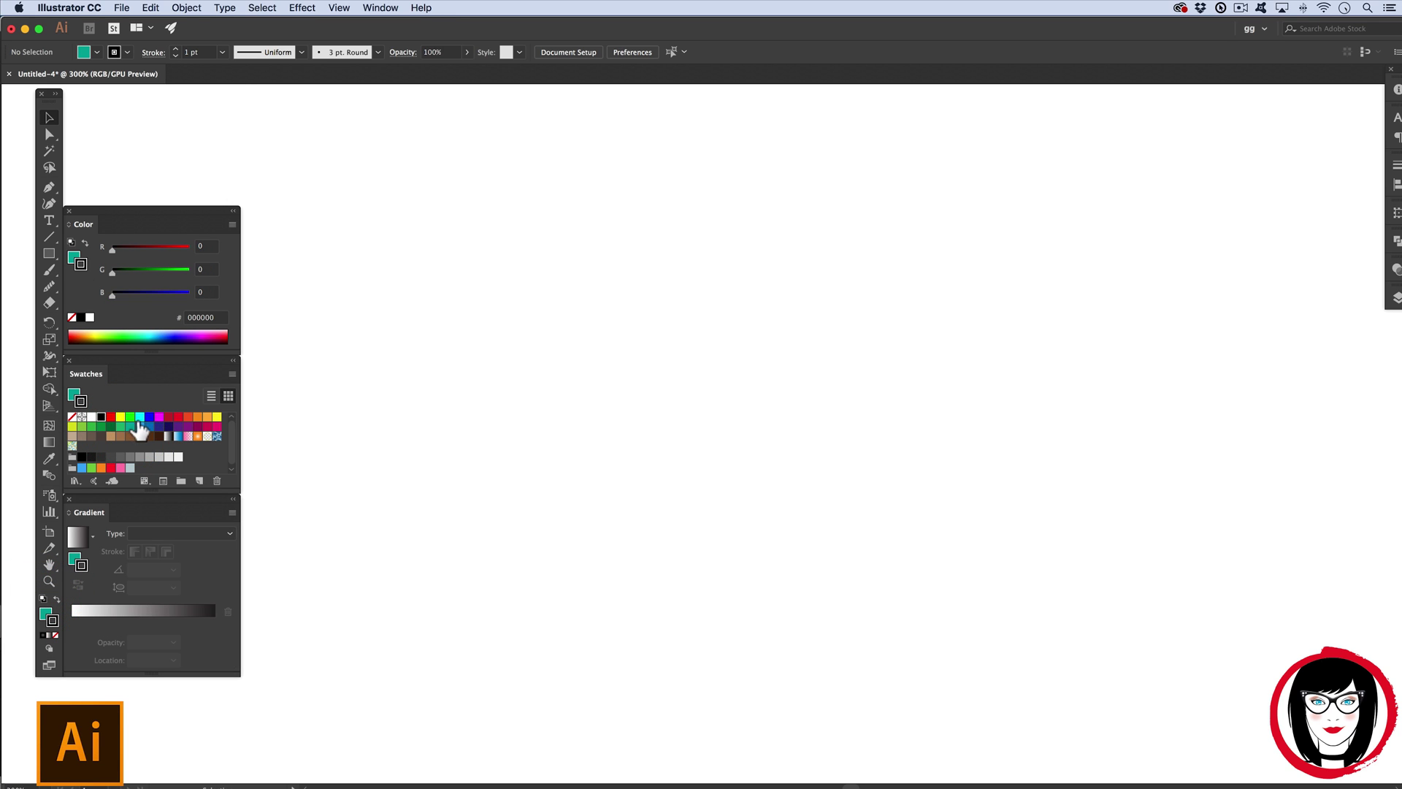
{"action": "left_click", "coordinate": [43, 613]}
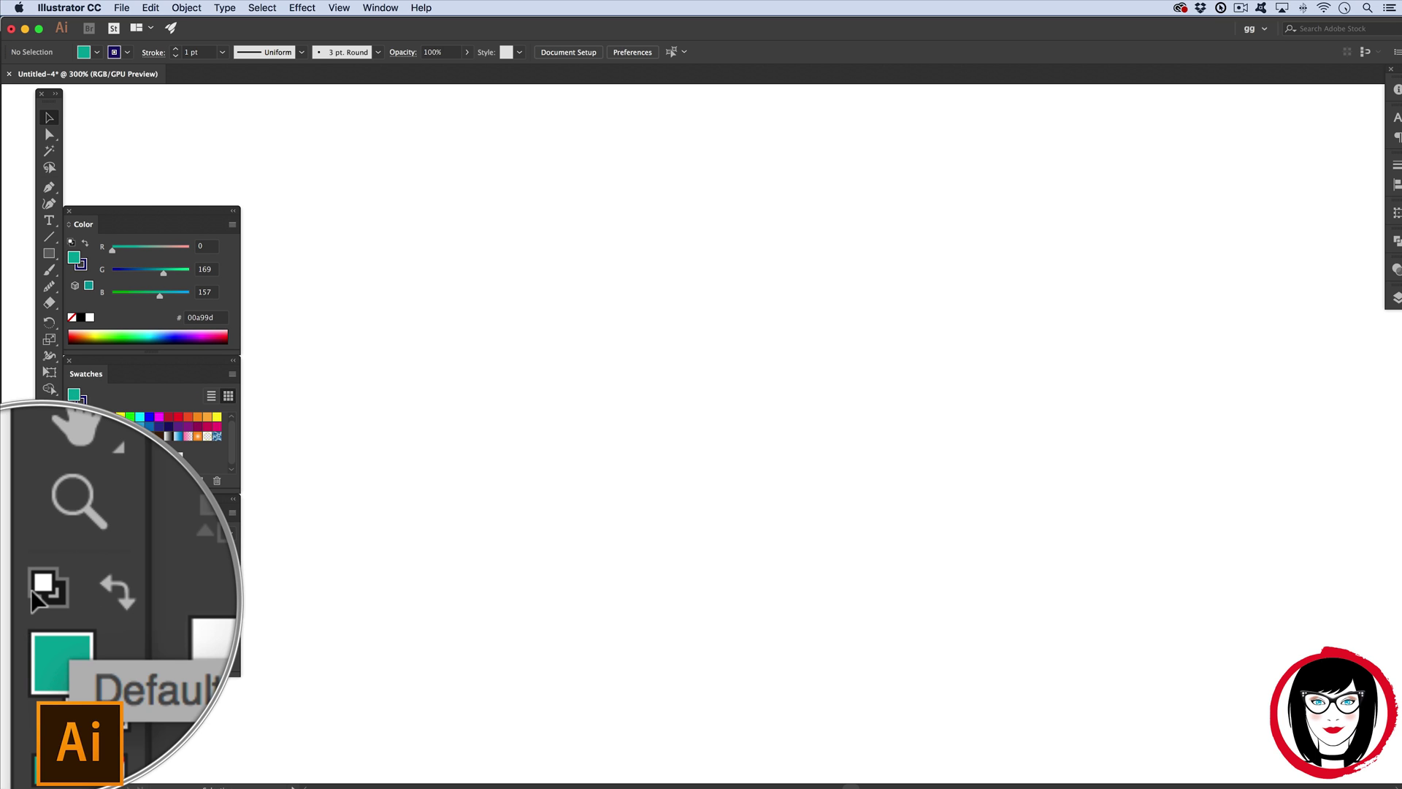
{"action": "left_click", "coordinate": [43, 599]}
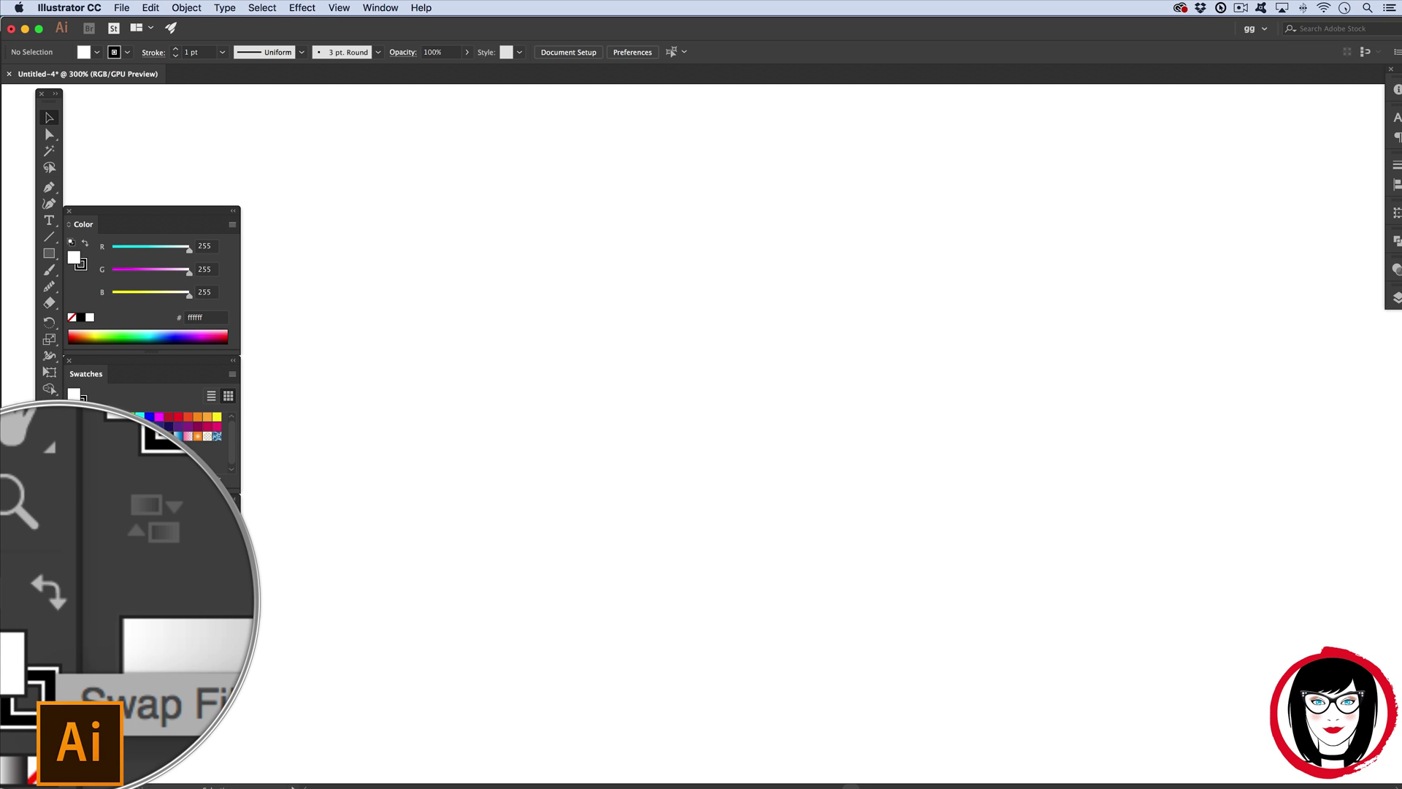
{"action": "key", "text": "shift+x"}
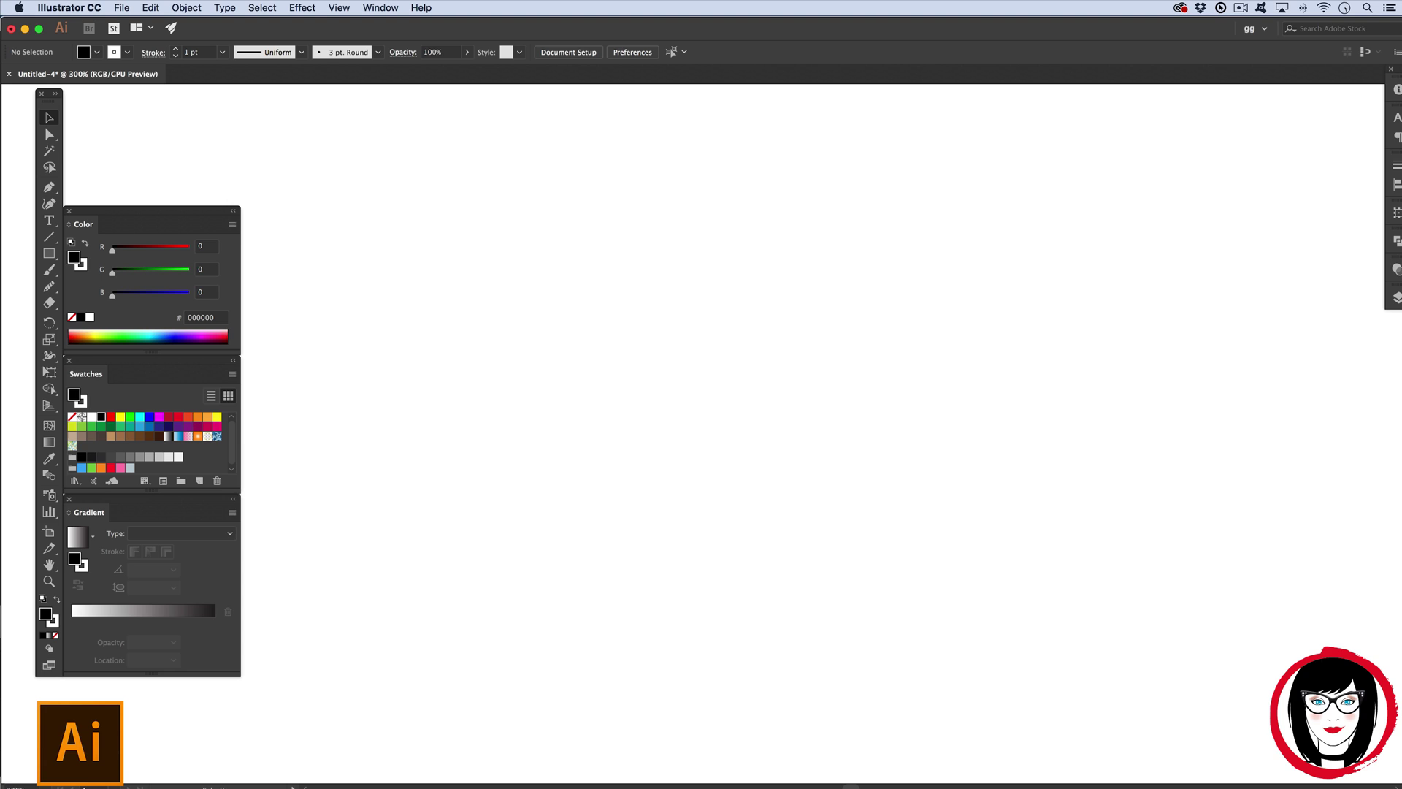
{"action": "left_click", "coordinate": [54, 624]}
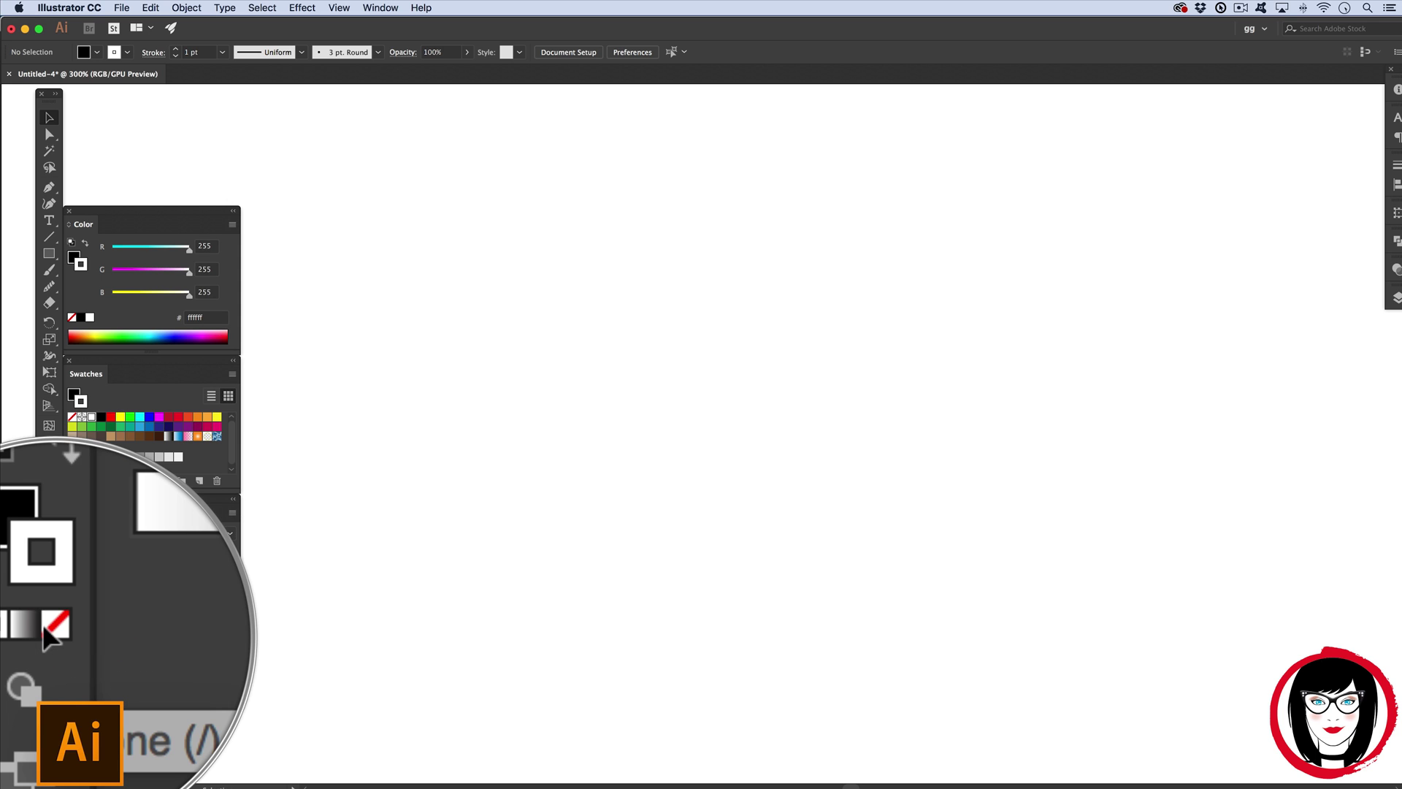
Step: Set the stroke to None, then draw and nudge a black-filled rectangle near the canvas centre
{"action": "left_click", "coordinate": [54, 635]}
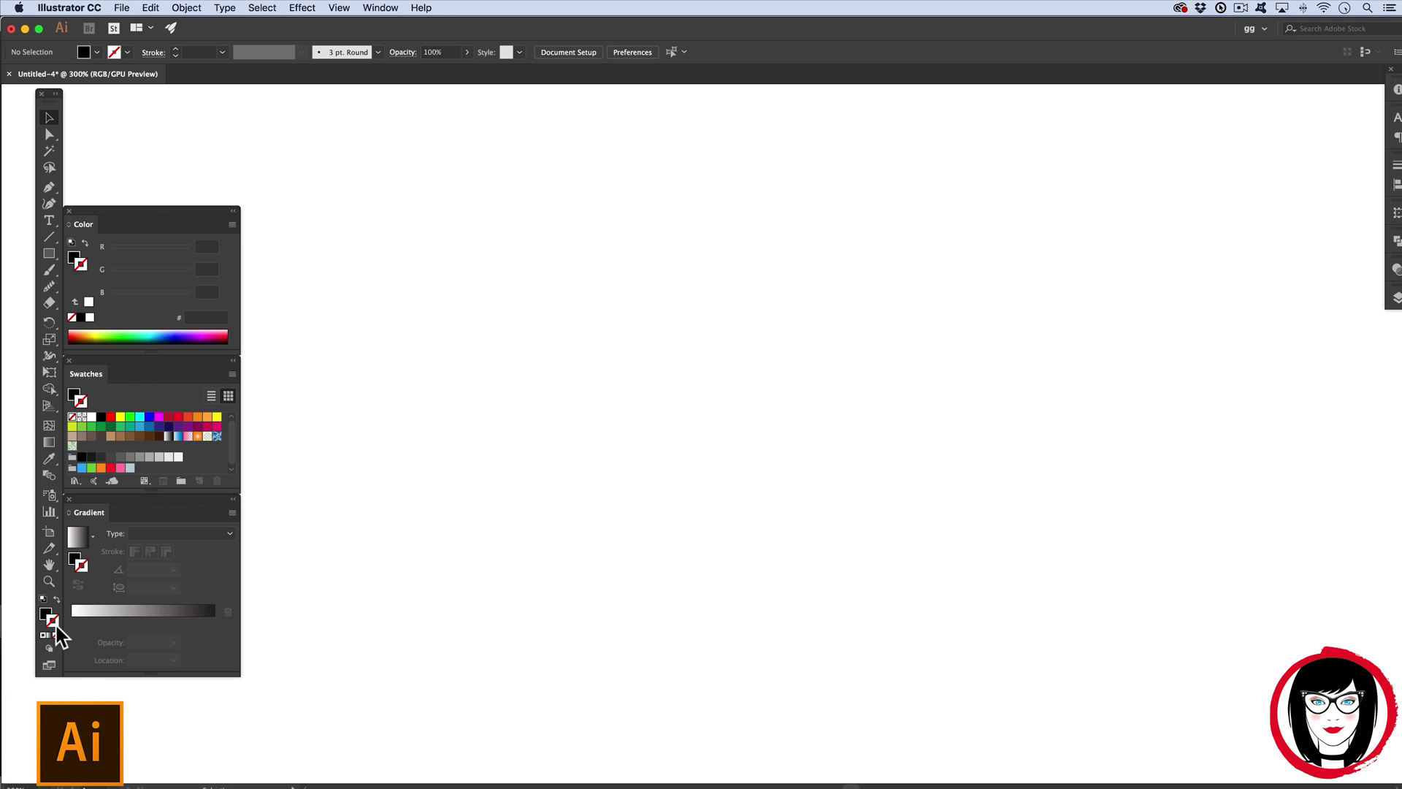
{"action": "key", "text": "x"}
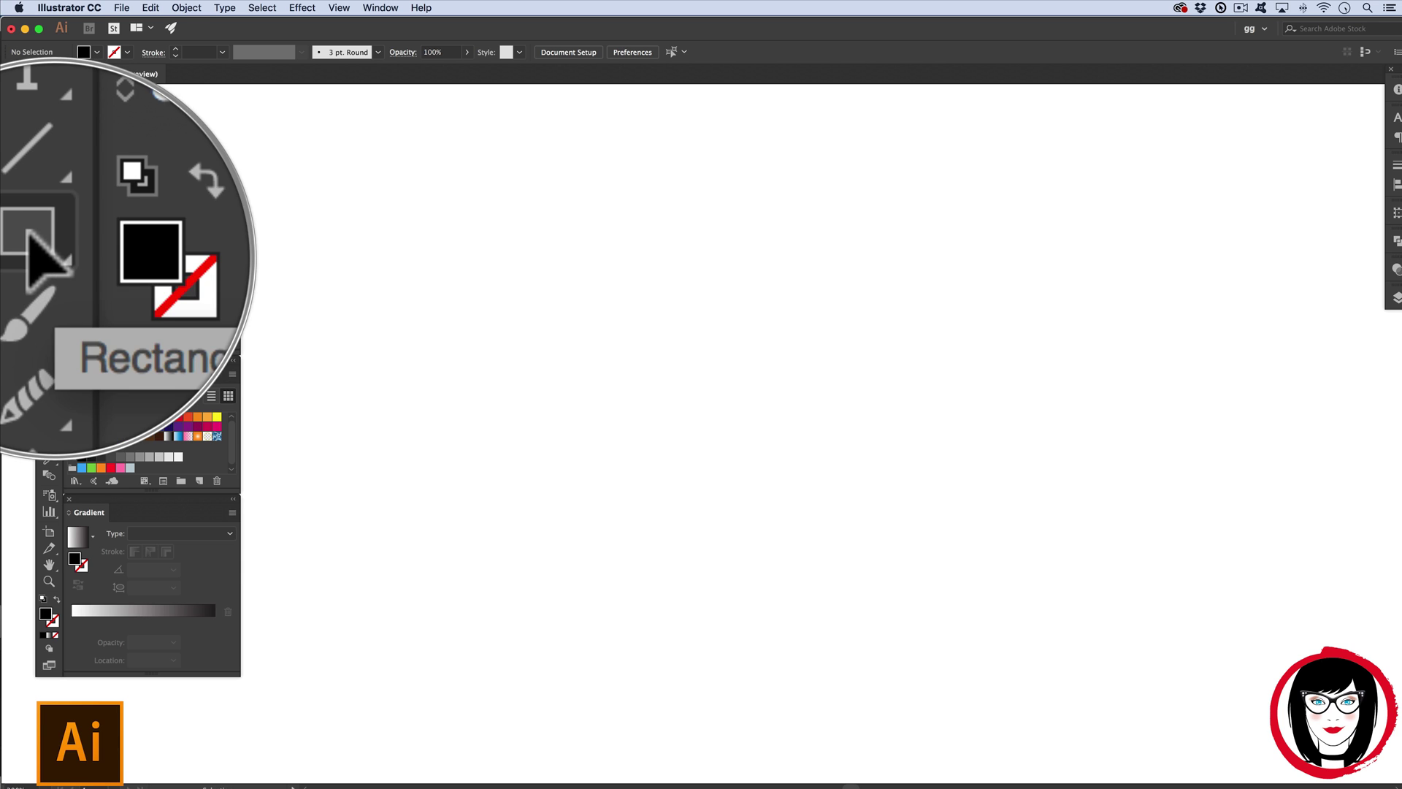
{"action": "left_click", "coordinate": [49, 254]}
{"action": "left_click_drag", "start_coordinate": [494, 244], "coordinate": [905, 488]}
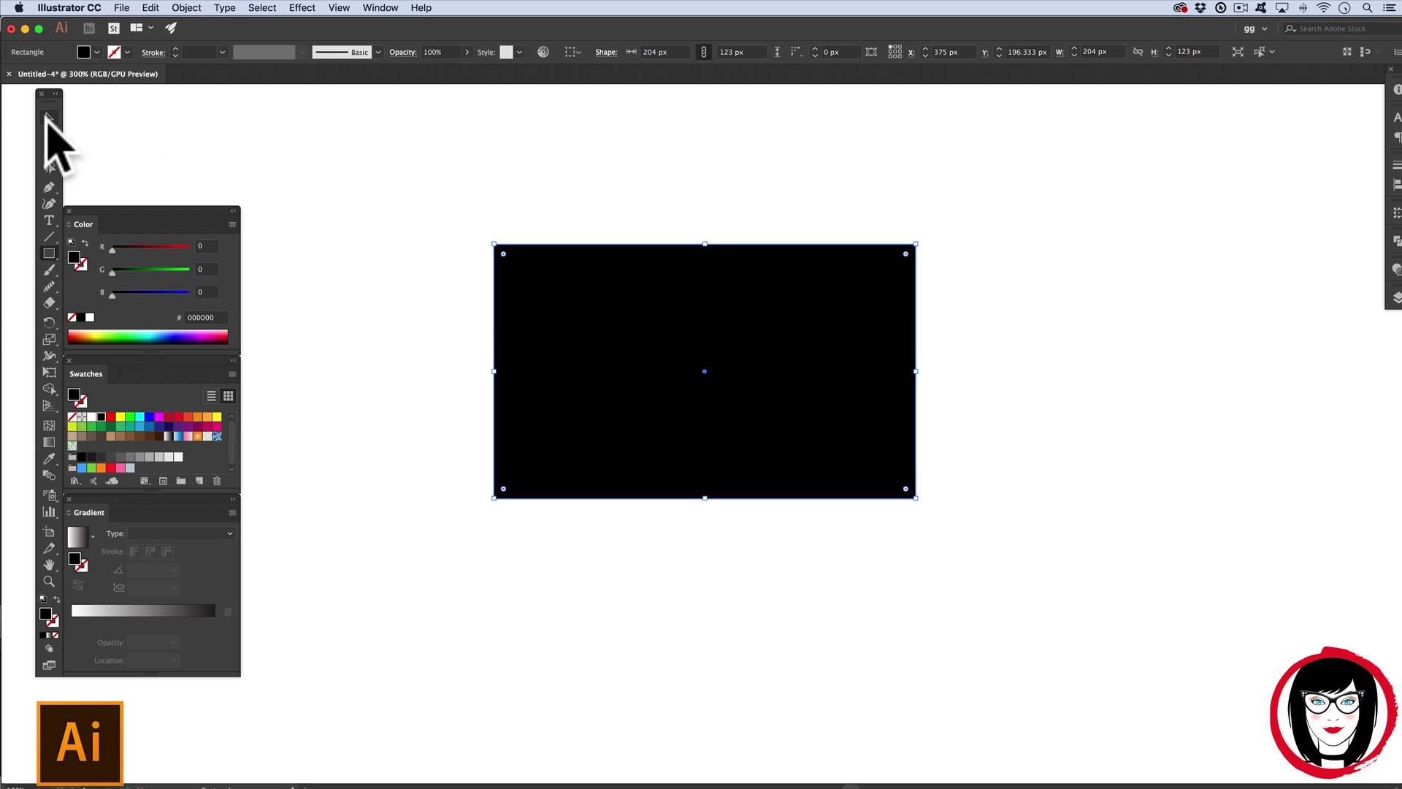
{"action": "left_click", "coordinate": [45, 91]}
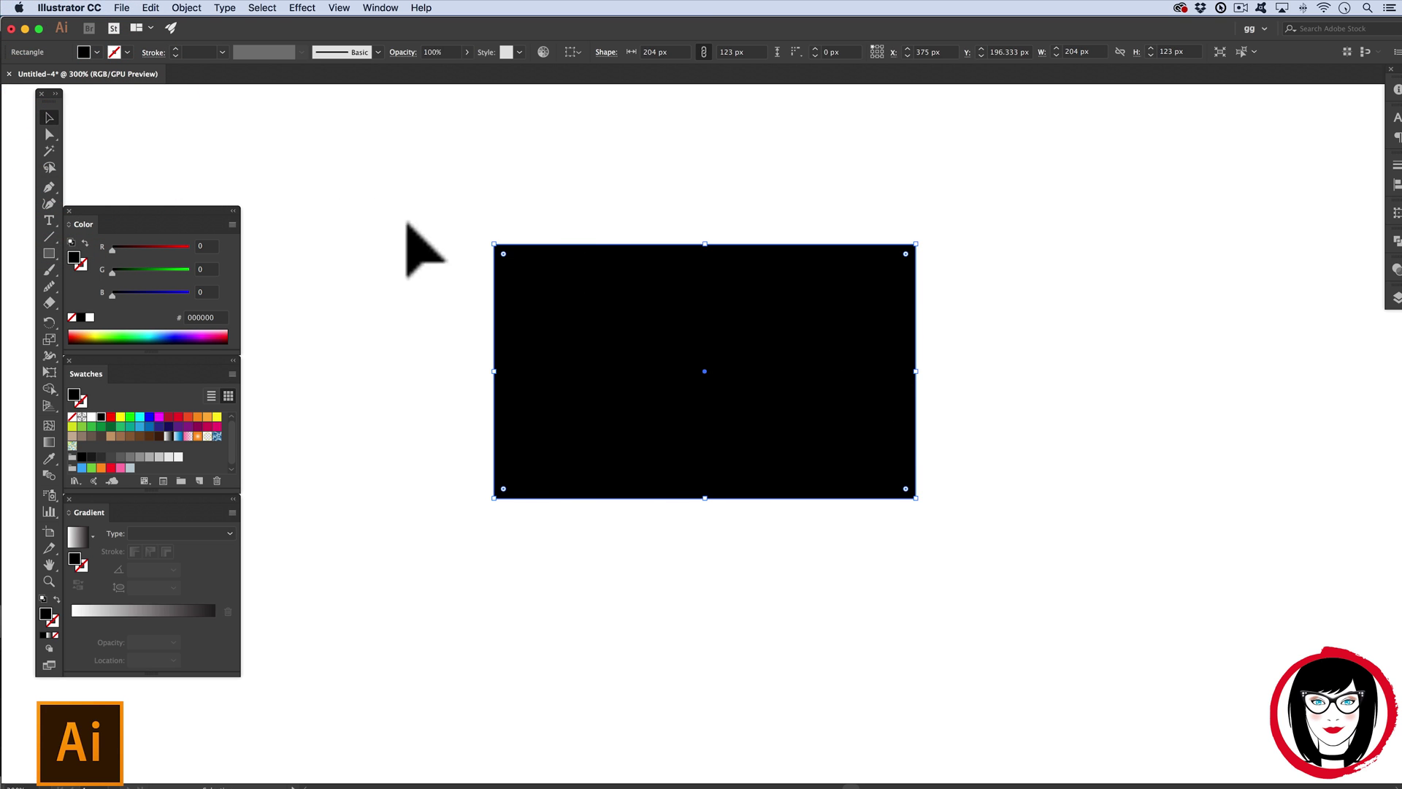
{"action": "mouse_move", "coordinate": [648, 288]}
{"action": "left_mouse_down"}
{"action": "mouse_move", "coordinate": [820, 300]}
{"action": "mouse_move", "coordinate": [739, 264]}
{"action": "mouse_move", "coordinate": [585, 282]}
{"action": "mouse_move", "coordinate": [638, 313]}
{"action": "left_mouse_up"}
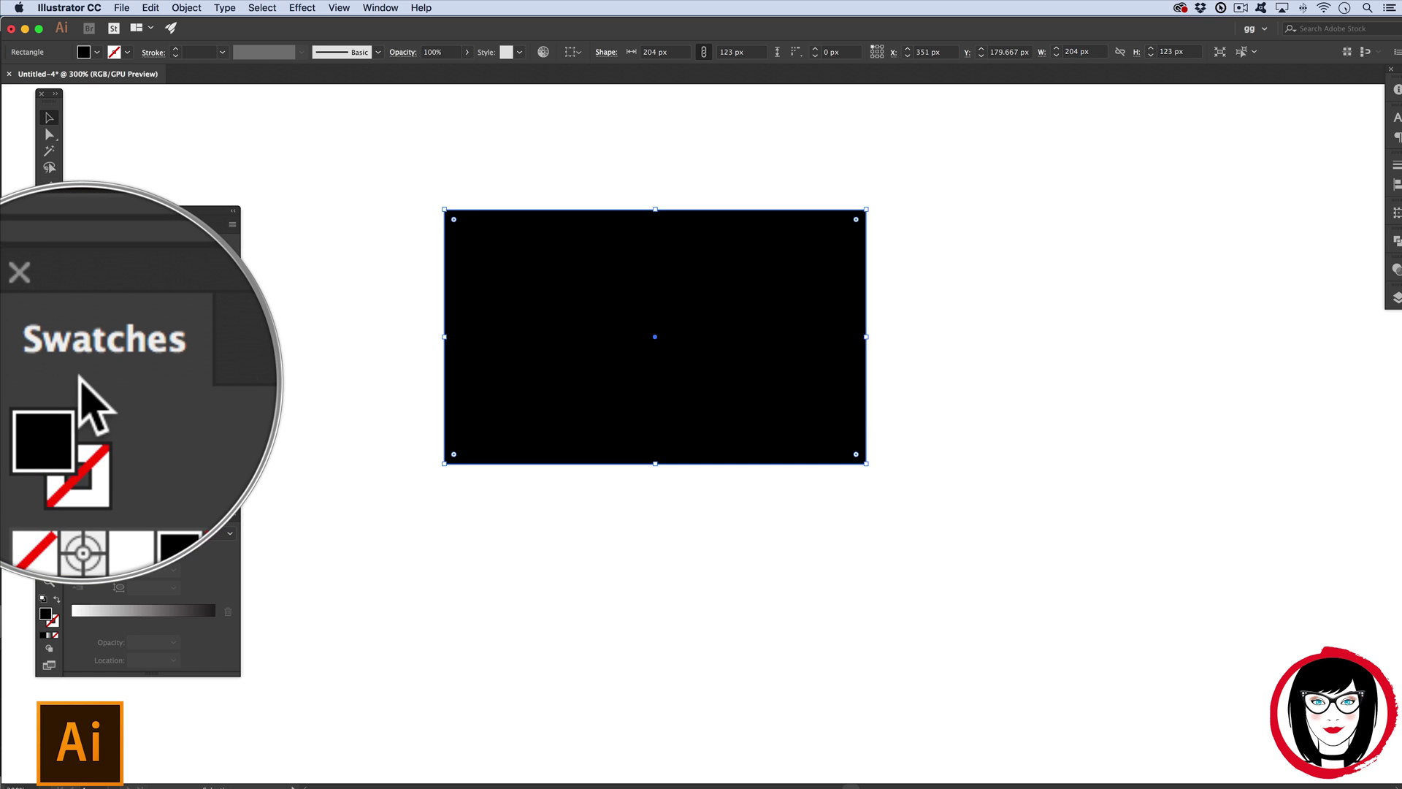
Step: Look through the Window menu without choosing a panel, then deselect and reselect the black rectangle
{"action": "left_click", "coordinate": [381, 7]}
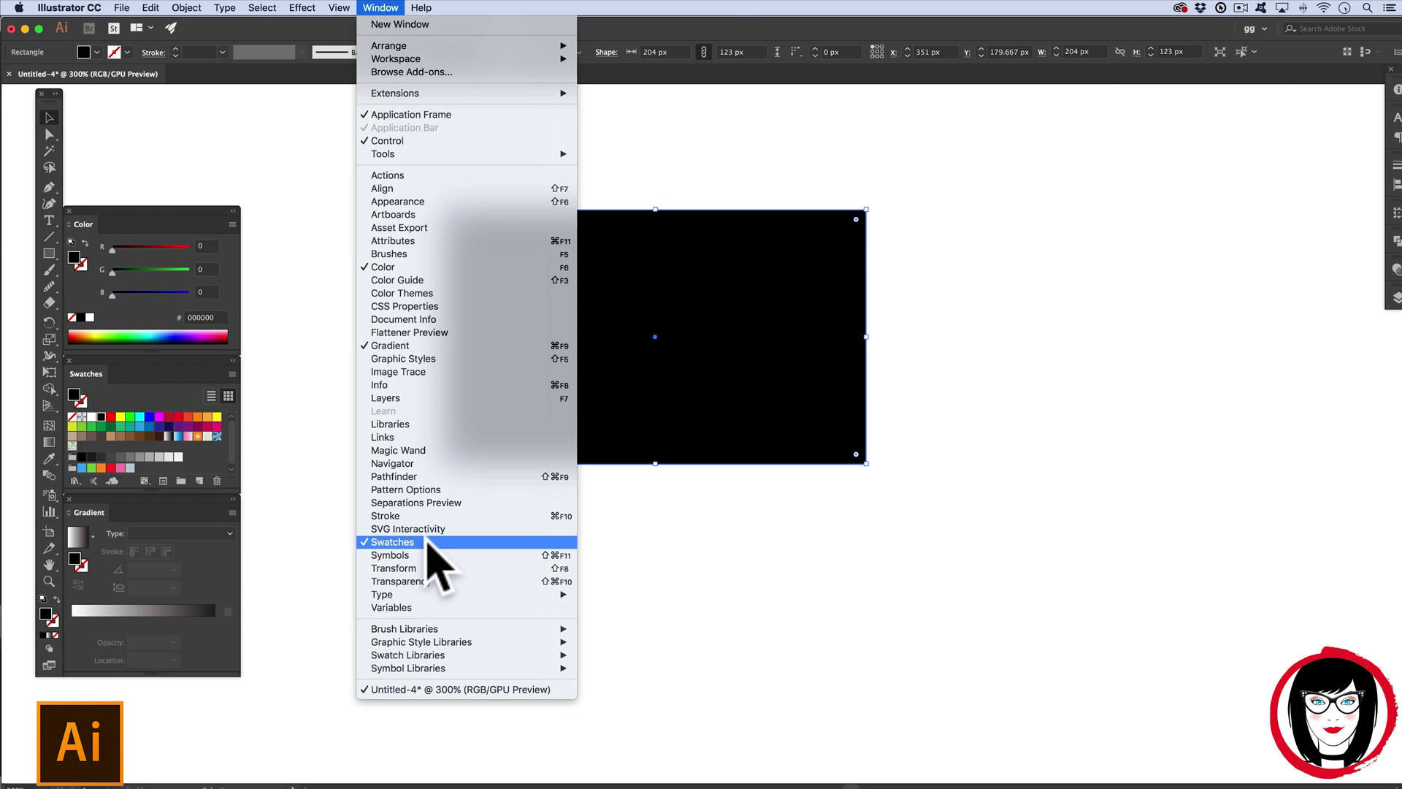
{"action": "left_click", "coordinate": [727, 19]}
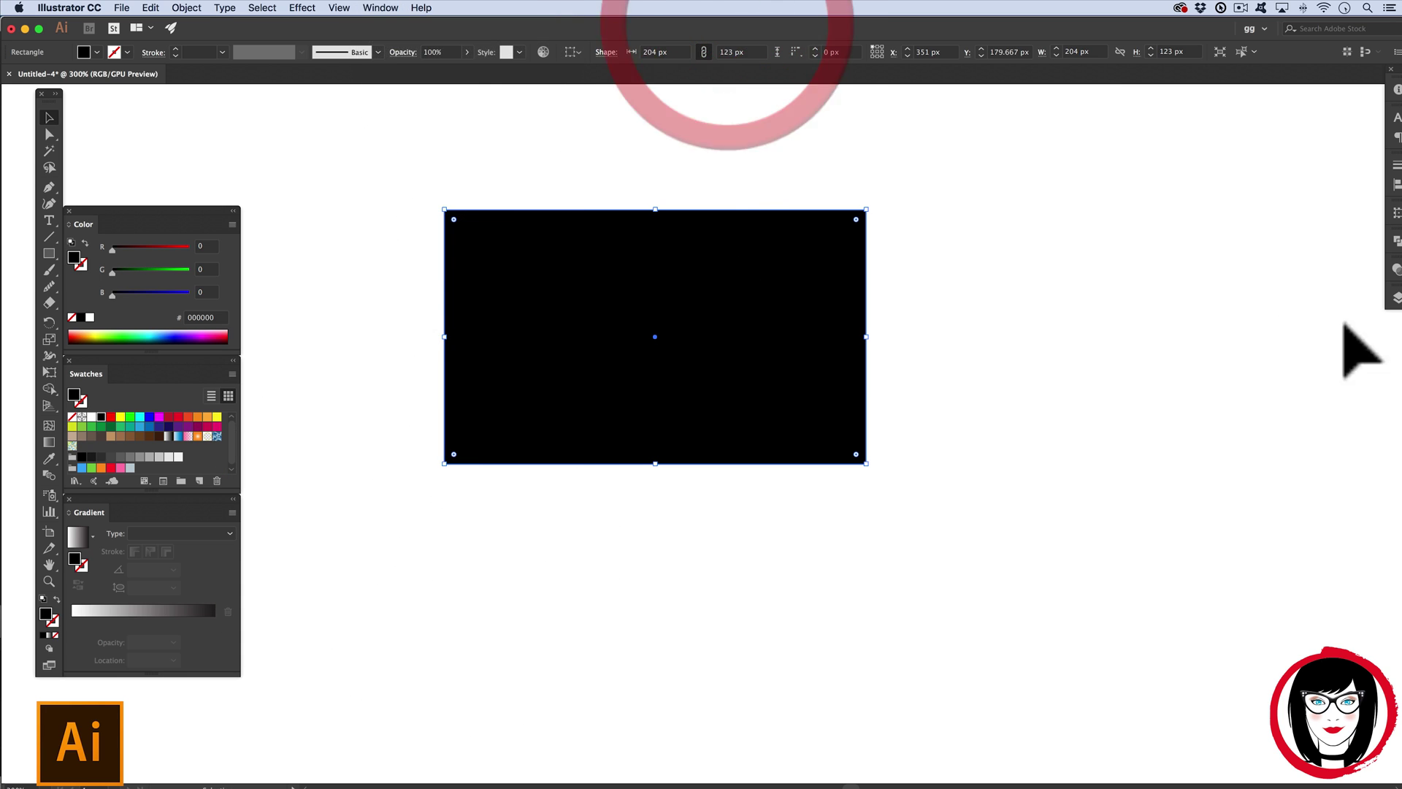
{"action": "left_click", "coordinate": [1304, 314]}
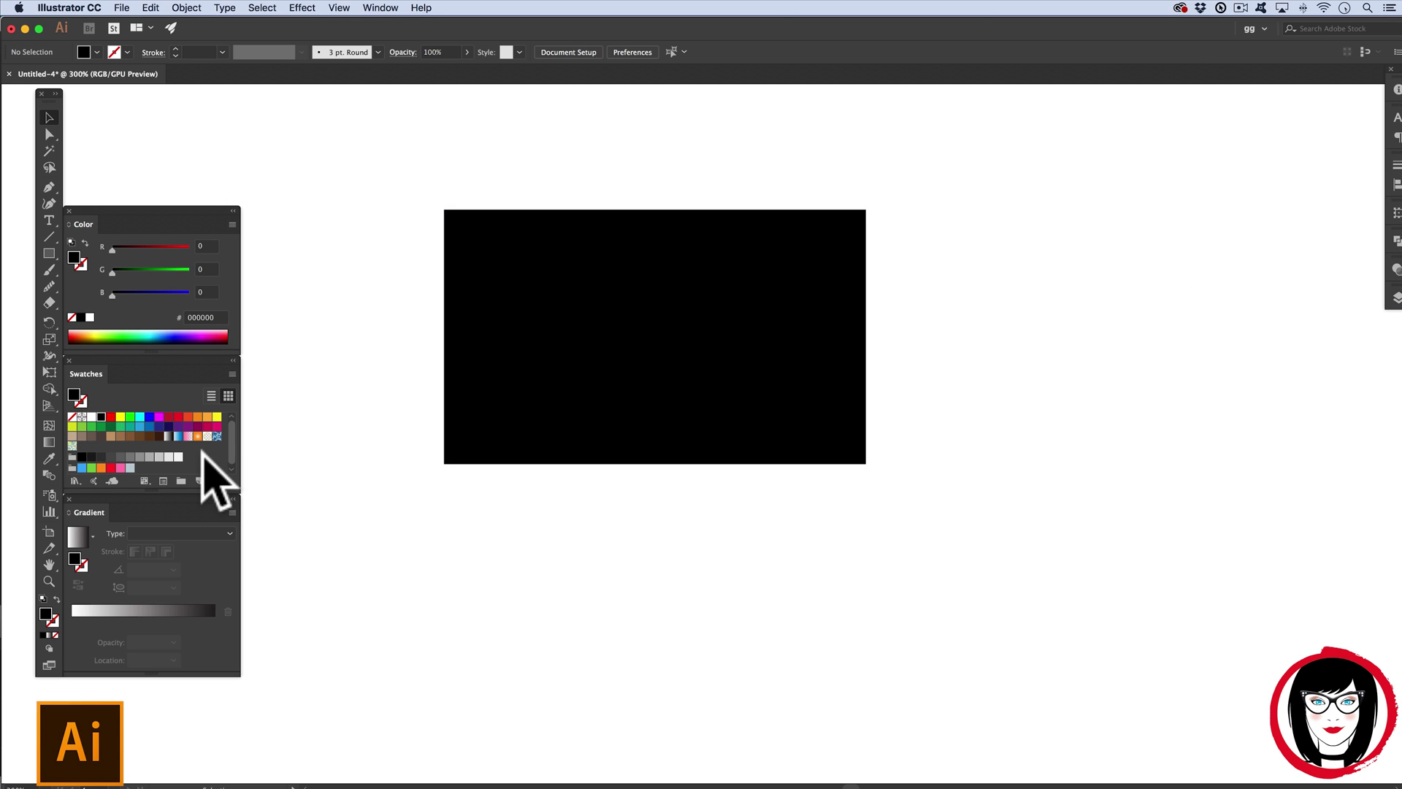
{"action": "left_click", "coordinate": [113, 393]}
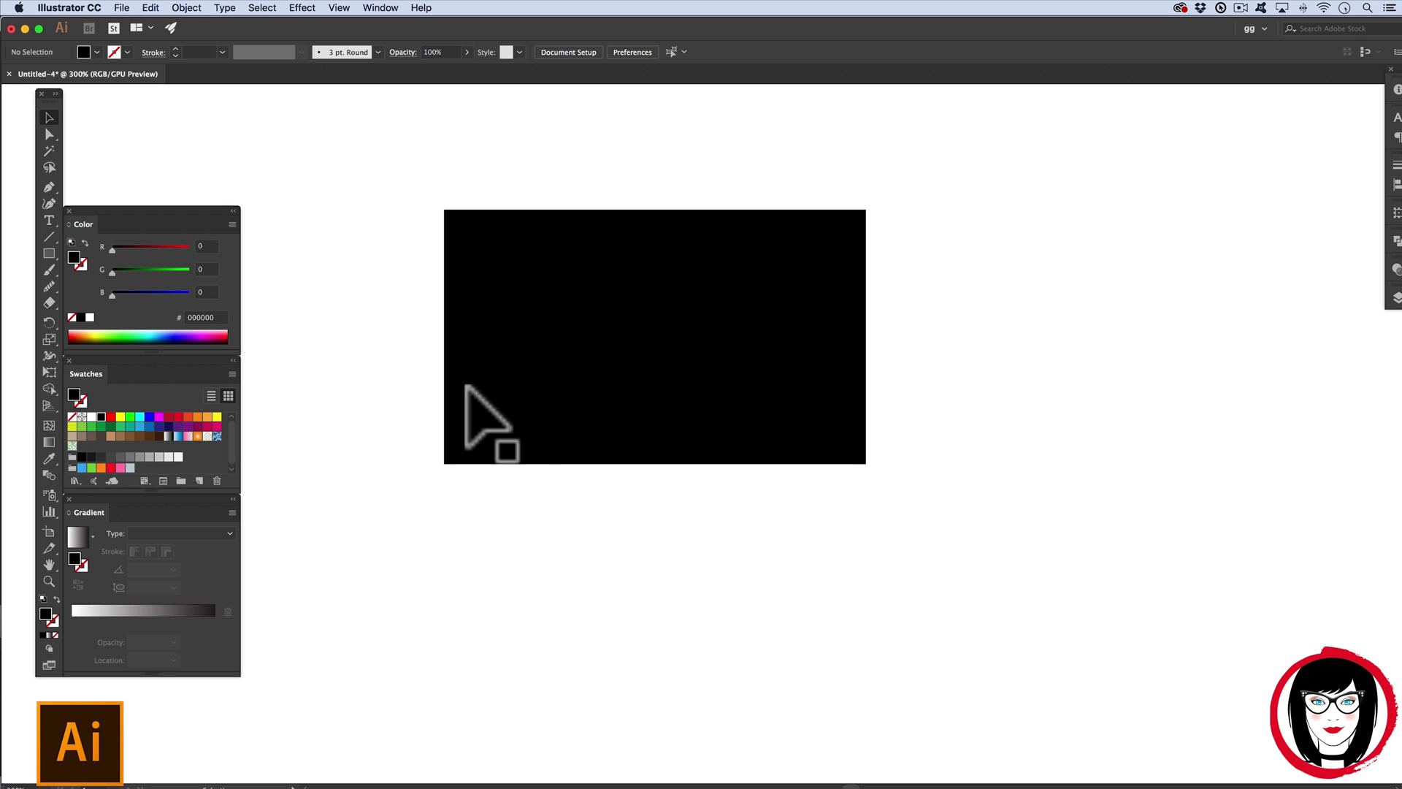
{"action": "left_click", "coordinate": [491, 390]}
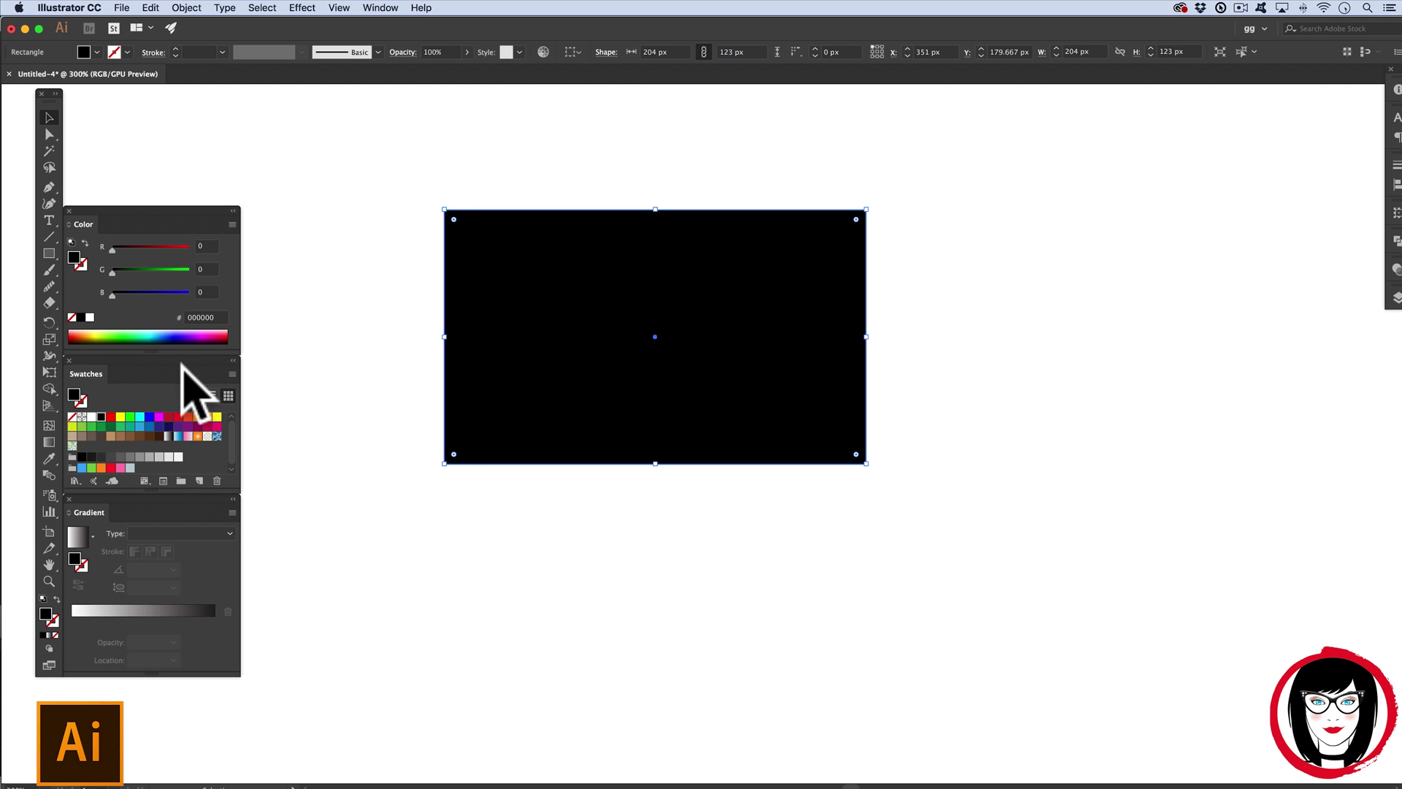
Step: Cycle the rectangle's fill through red, green, cyan, blue and magenta swatches
{"action": "left_click", "coordinate": [110, 416]}
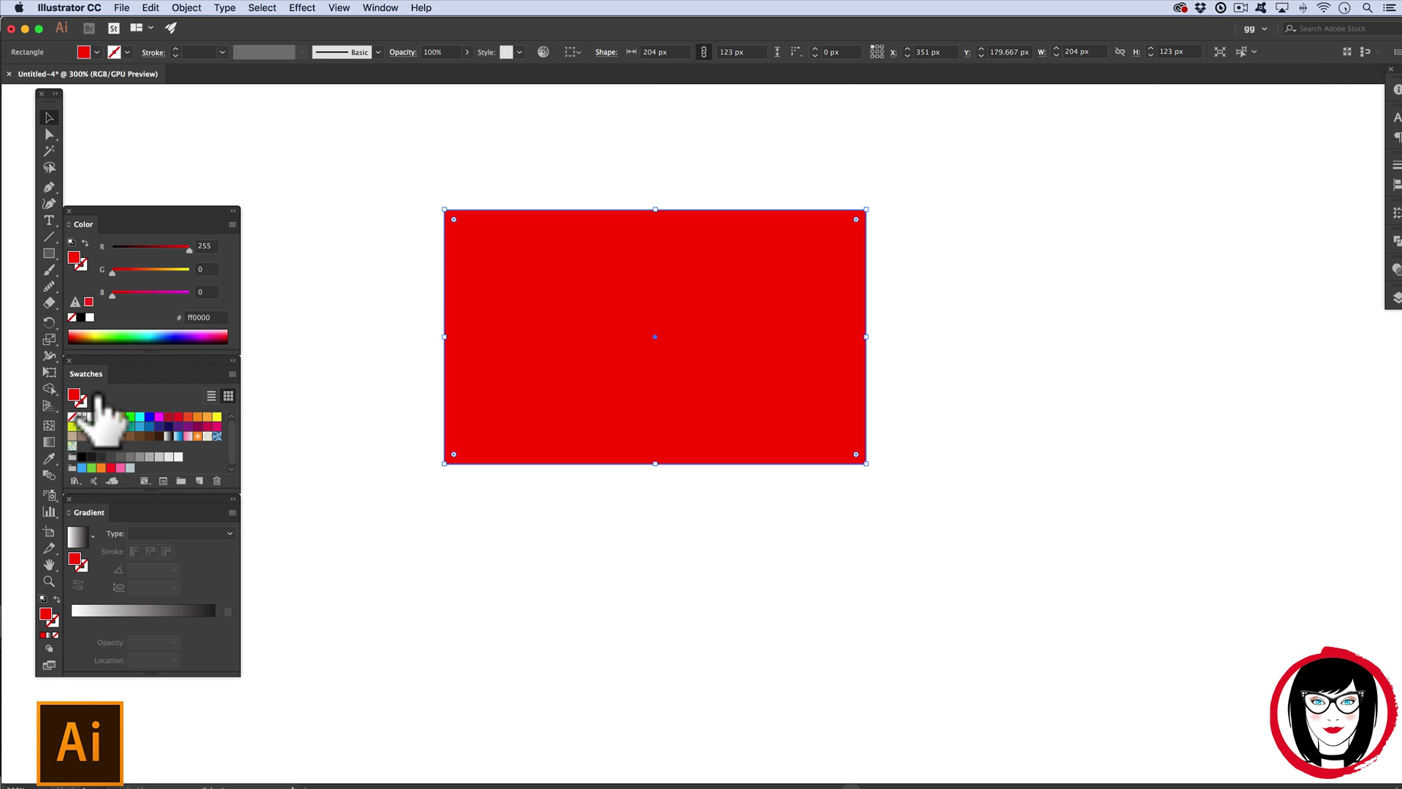
{"action": "left_click", "coordinate": [130, 416]}
{"action": "left_click", "coordinate": [140, 416]}
{"action": "left_click", "coordinate": [149, 417]}
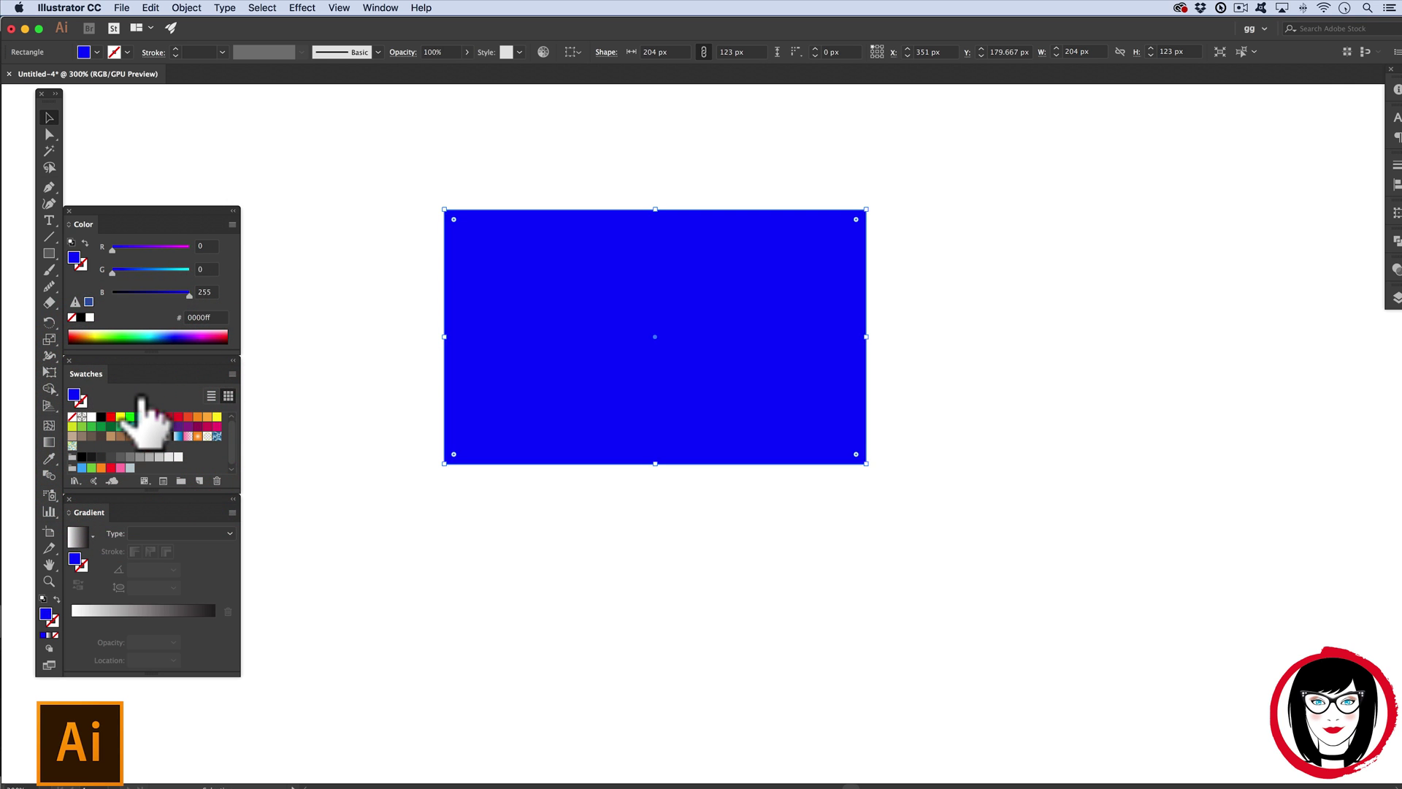
{"action": "left_click", "coordinate": [159, 417]}
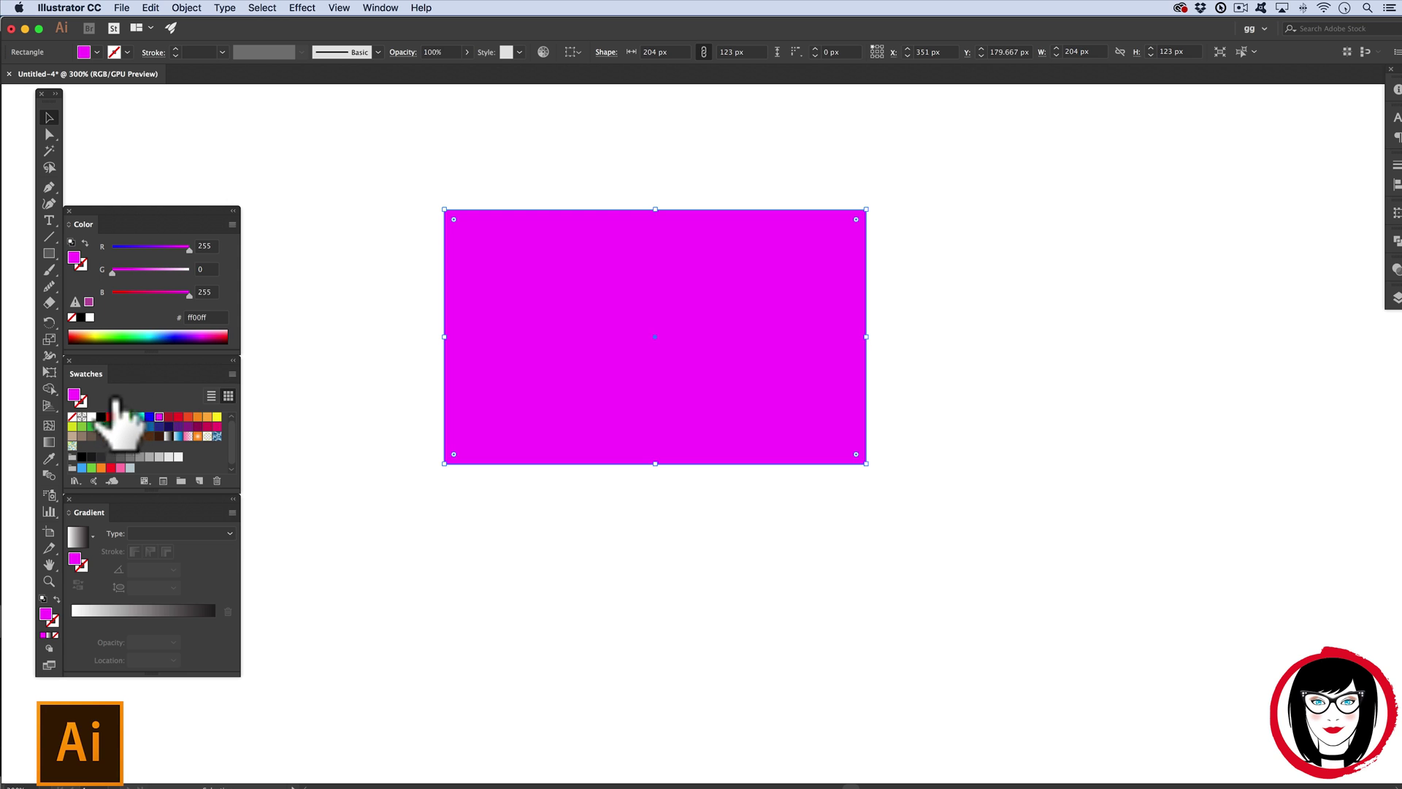
Step: Apply a green swatch, then settle on a yellow (ffff00) fill and deselect
{"action": "left_click", "coordinate": [121, 427]}
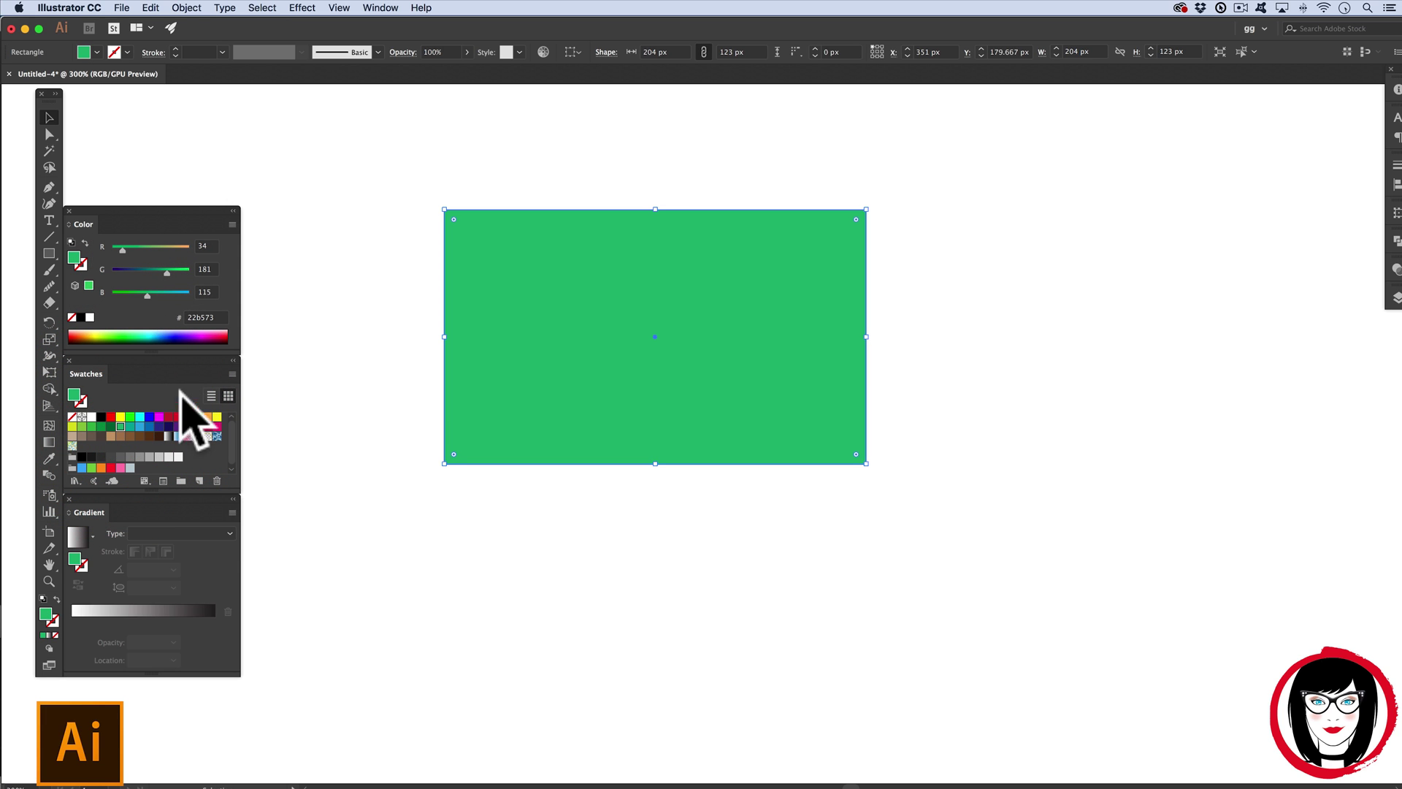
{"action": "left_click_drag", "start_coordinate": [731, 322], "coordinate": [816, 369]}
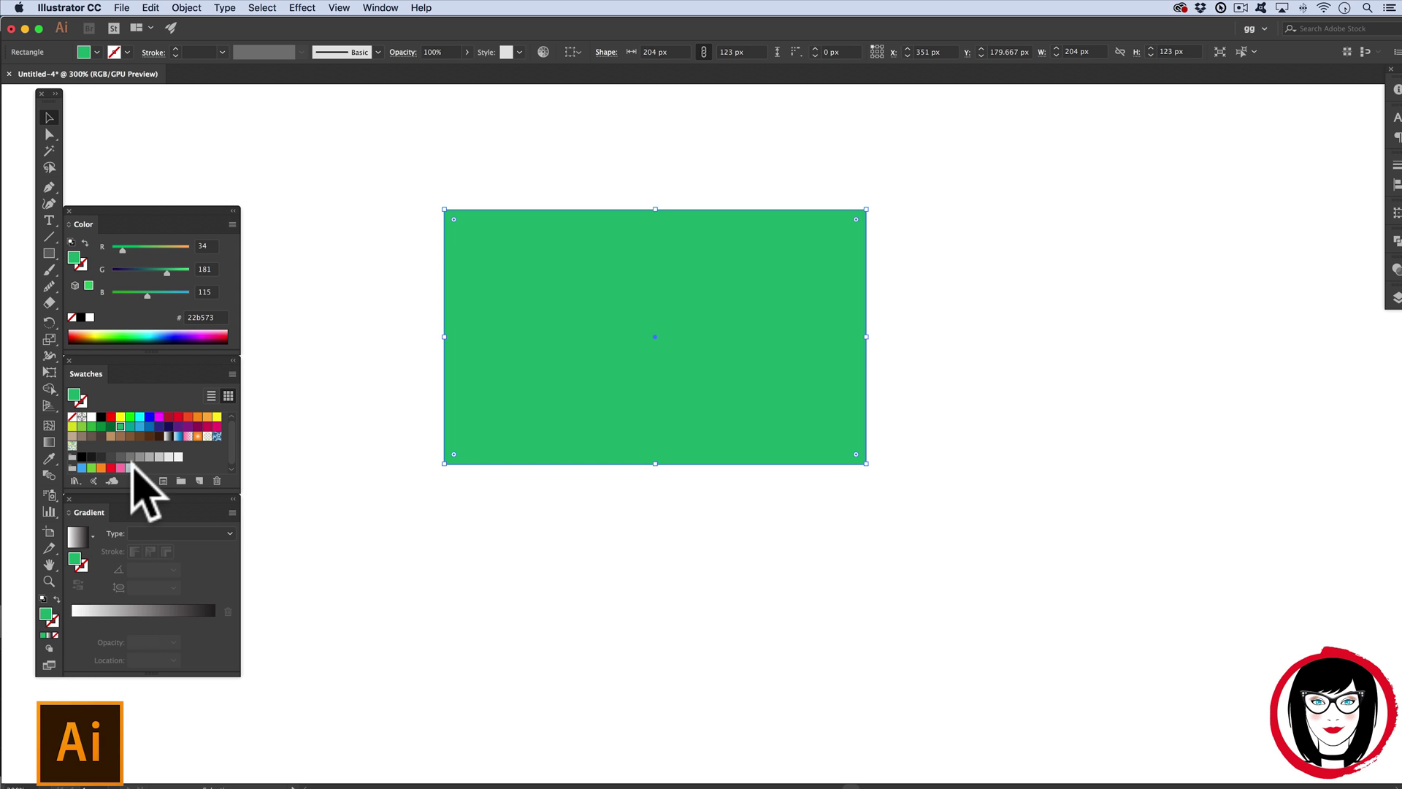
{"action": "left_click", "coordinate": [120, 416]}
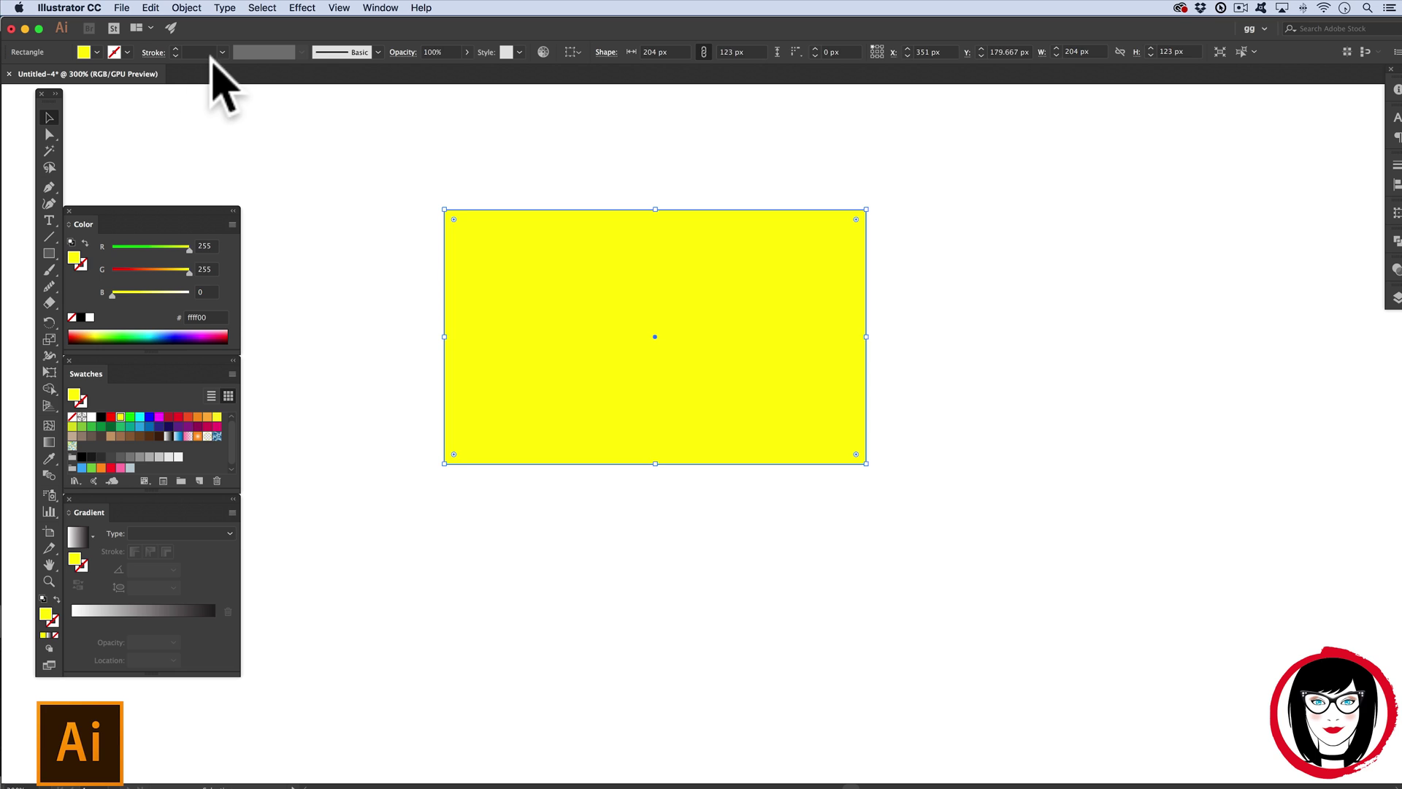
{"action": "left_click", "coordinate": [413, 322]}
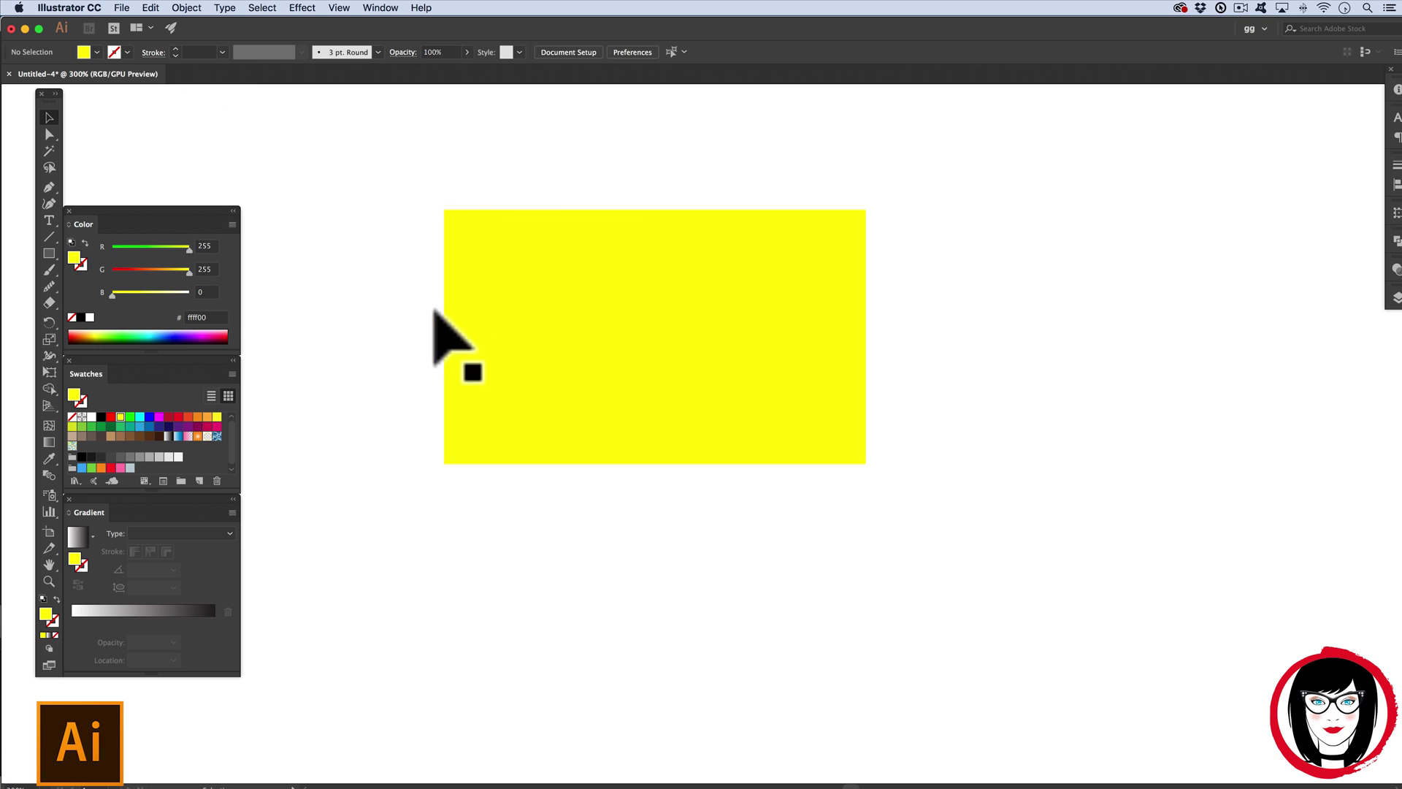
{"action": "double_click", "coordinate": [45, 614]}
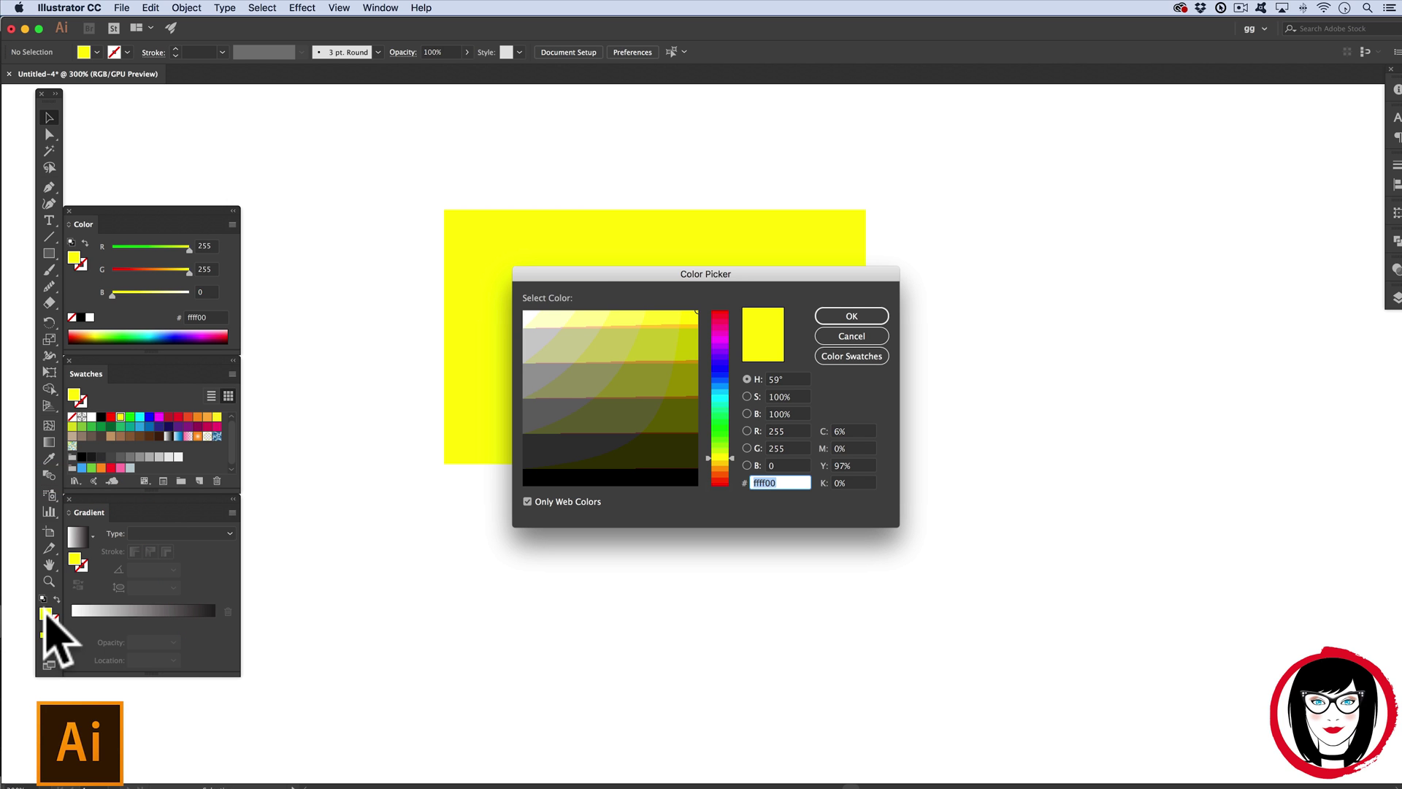
Step: Move the Color Picker aside and view its colour field by red, green and blue channels
{"action": "left_click_drag", "start_coordinate": [597, 275], "coordinate": [528, 302]}
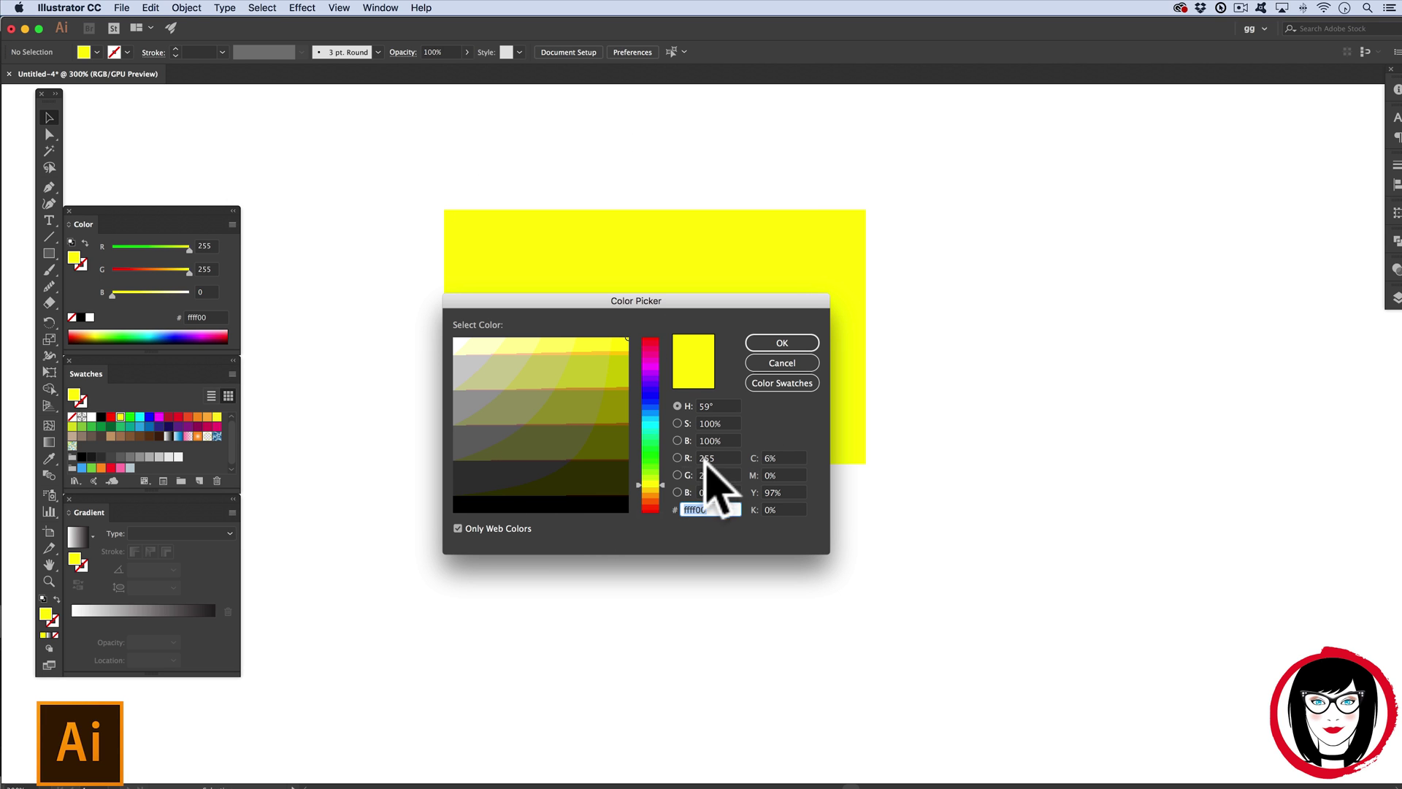
{"action": "left_click", "coordinate": [679, 458]}
{"action": "left_click", "coordinate": [679, 474]}
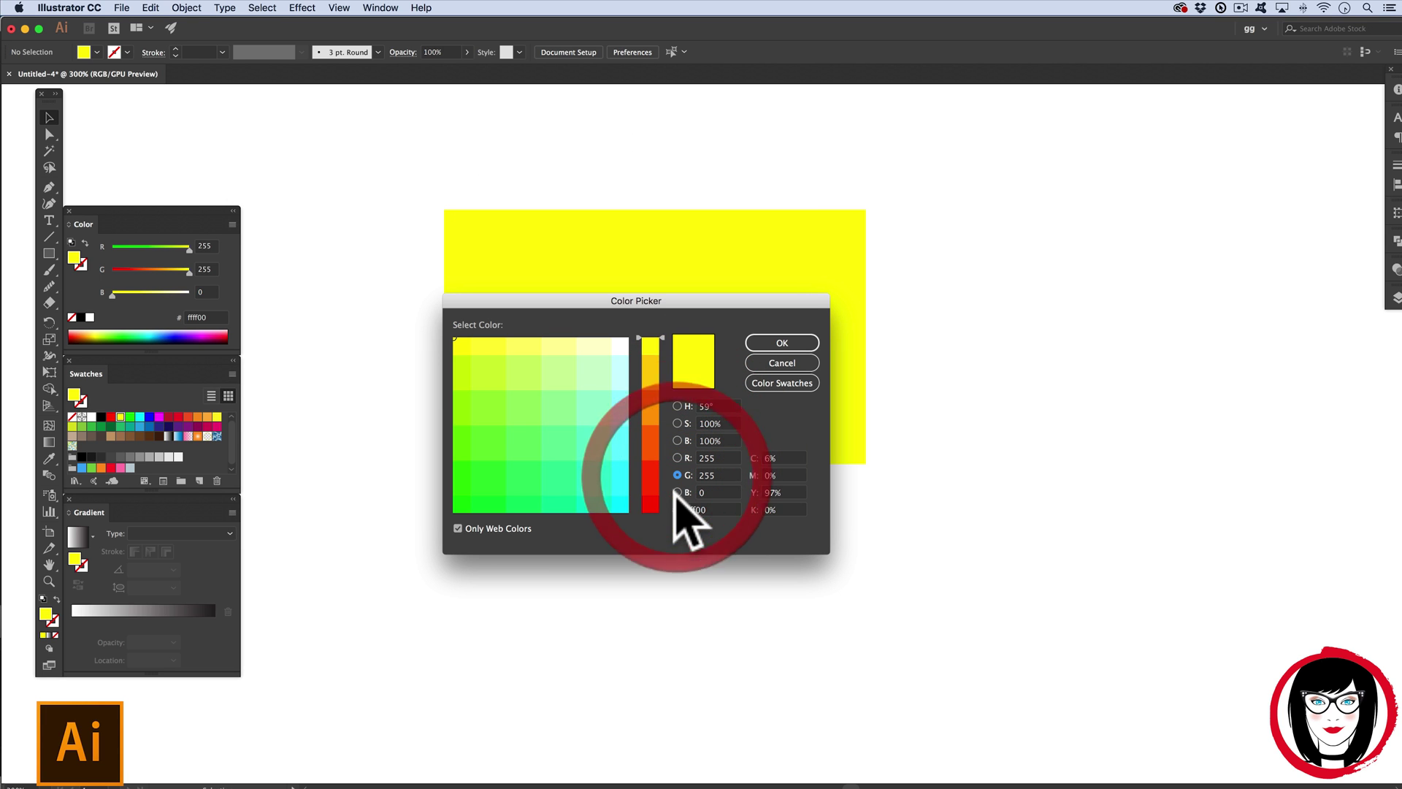
{"action": "left_click", "coordinate": [677, 492]}
{"action": "left_click", "coordinate": [702, 476]}
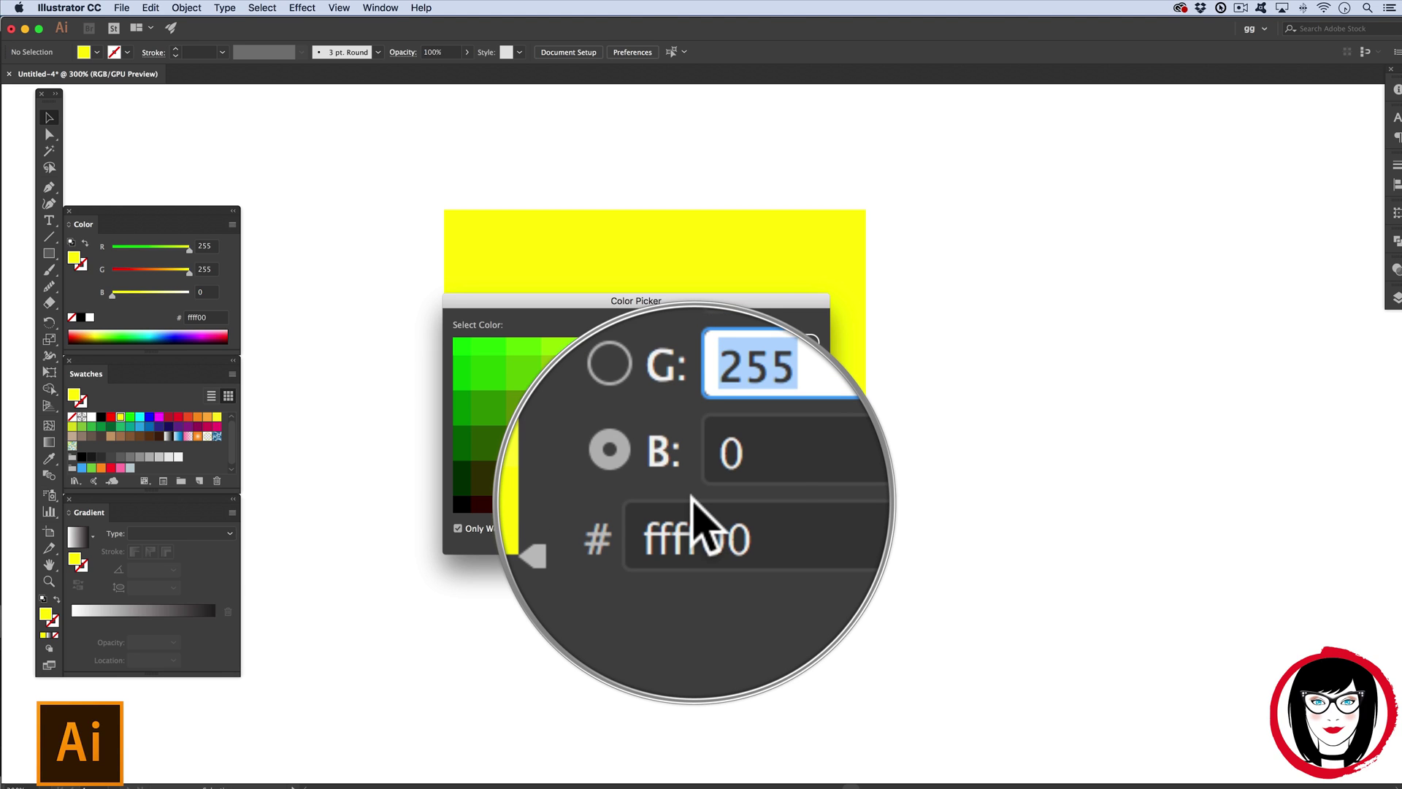
Step: Turn off Only Web Colors and set the fill to purple c350d8 (R195 G80 B216)
{"action": "left_click", "coordinate": [459, 528]}
{"action": "mouse_move", "coordinate": [501, 469]}
{"action": "left_mouse_down"}
{"action": "mouse_move", "coordinate": [583, 414]}
{"action": "mouse_move", "coordinate": [513, 384]}
{"action": "left_mouse_up"}
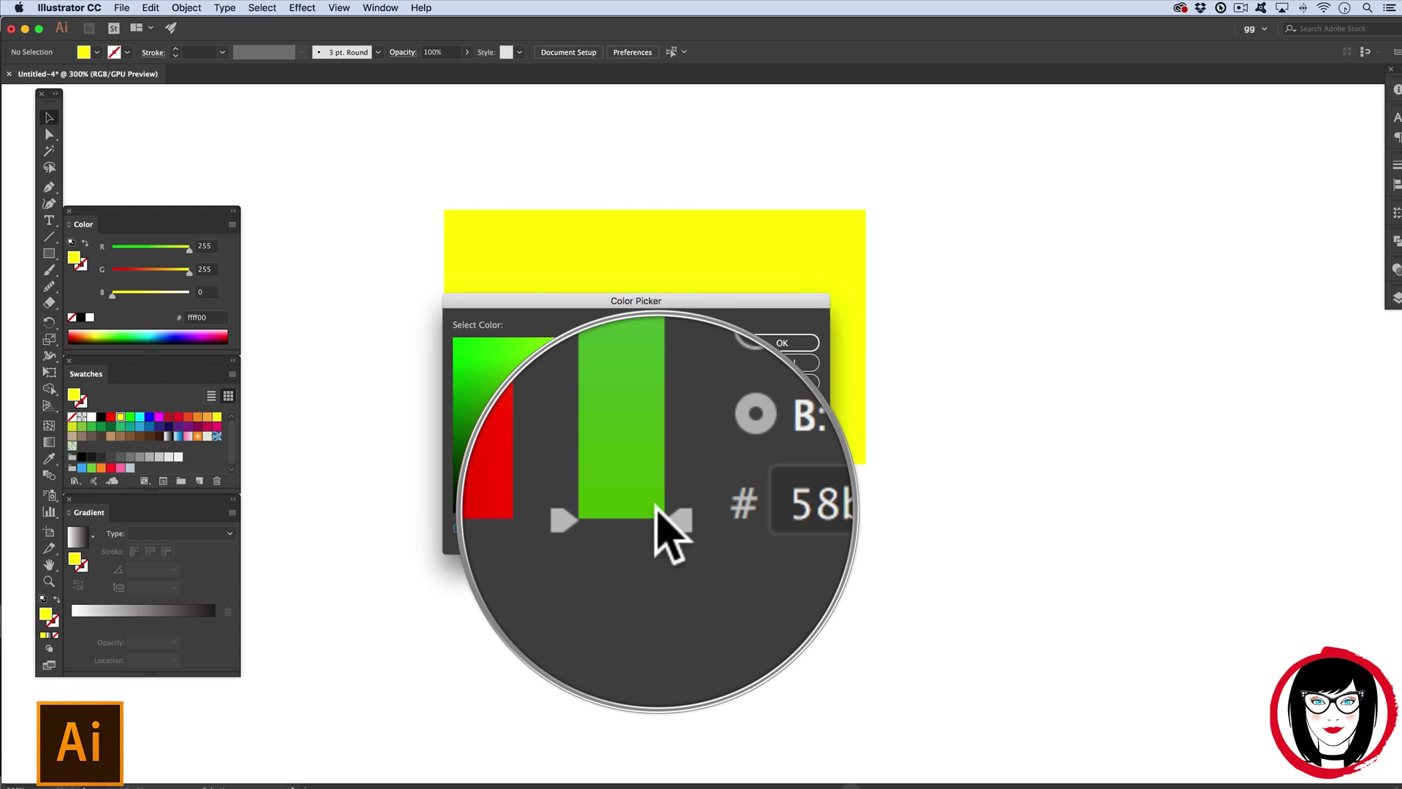
{"action": "left_click", "coordinate": [661, 504]}
{"action": "left_click_drag", "start_coordinate": [661, 504], "coordinate": [663, 364]}
{"action": "left_click", "coordinate": [587, 458]}
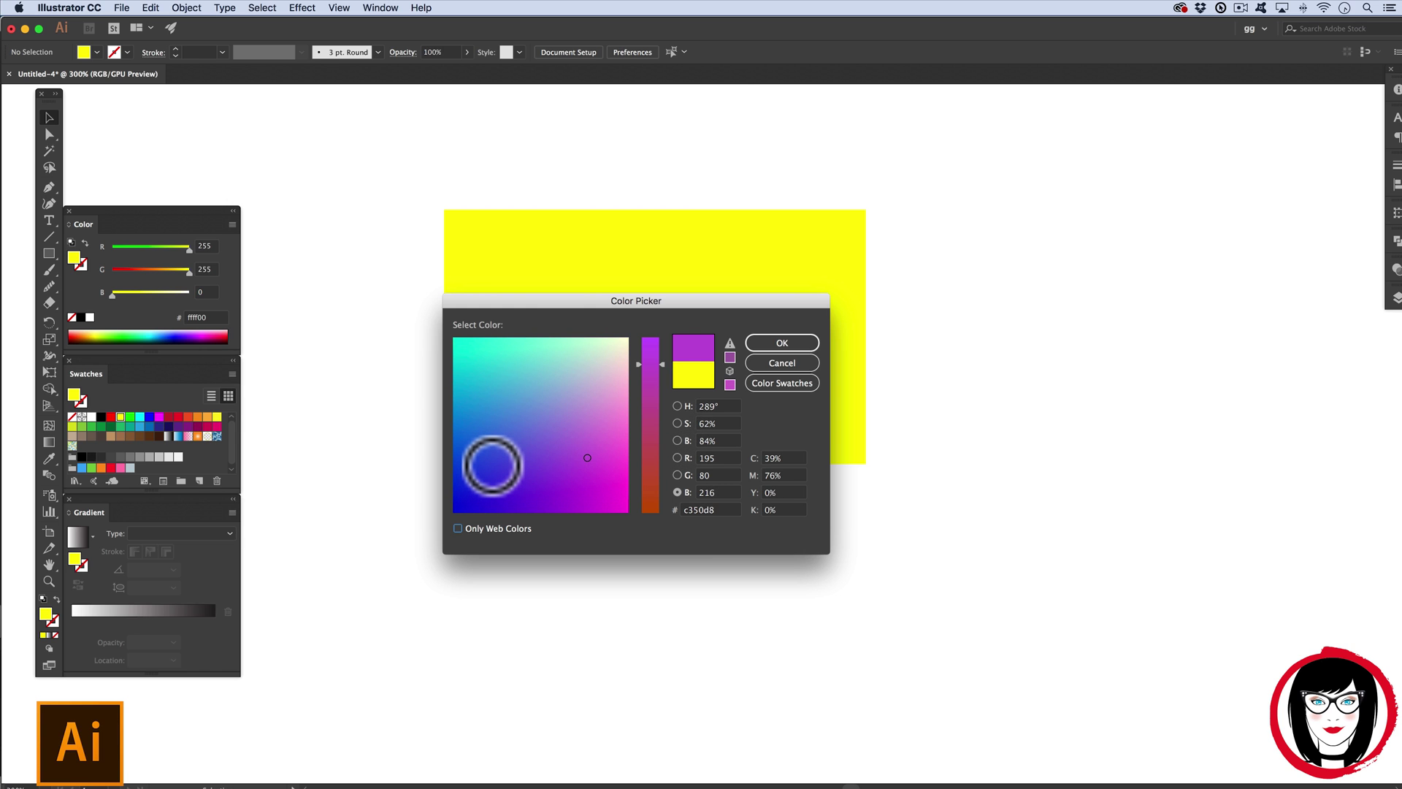
{"action": "left_click", "coordinate": [492, 465]}
{"action": "left_click", "coordinate": [595, 463]}
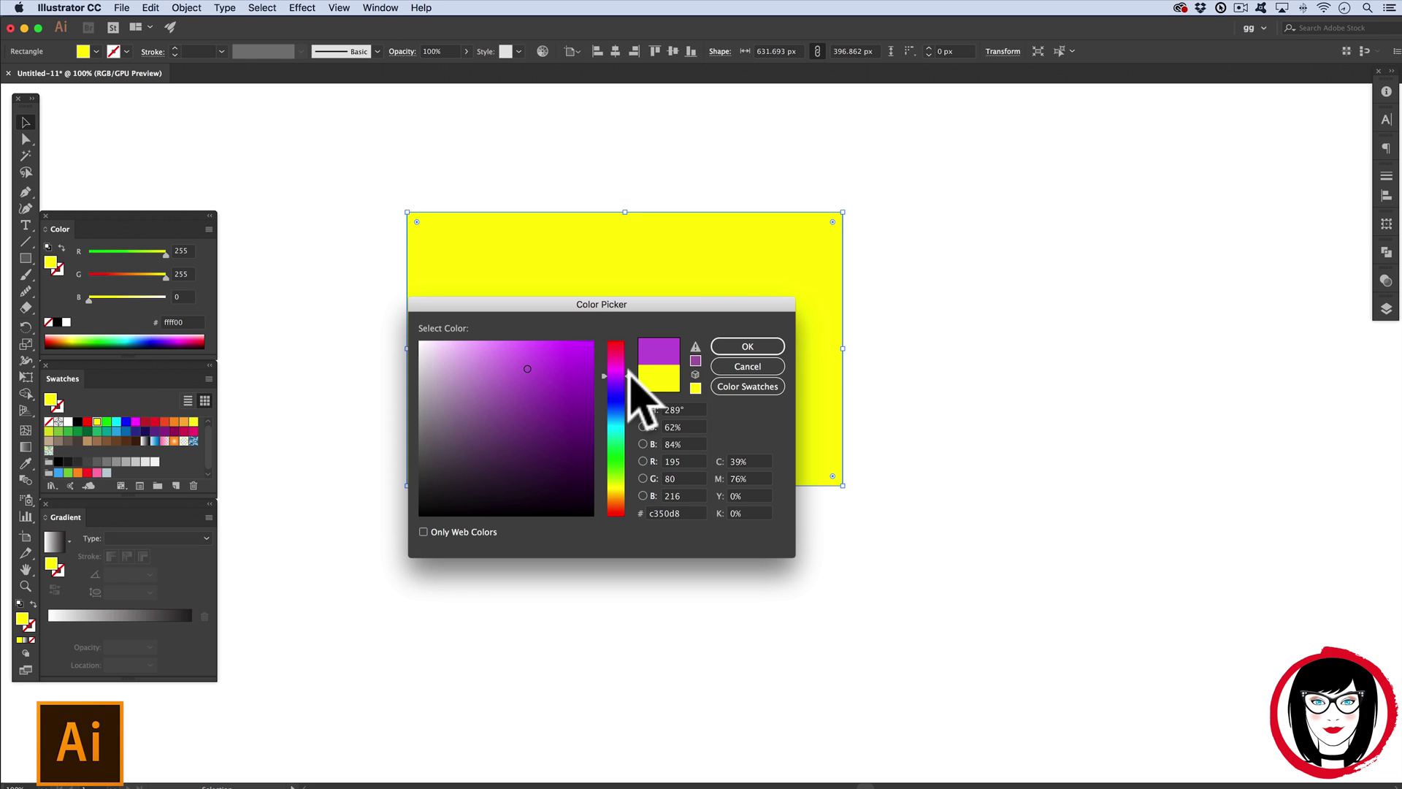
{"action": "left_click", "coordinate": [683, 462]}
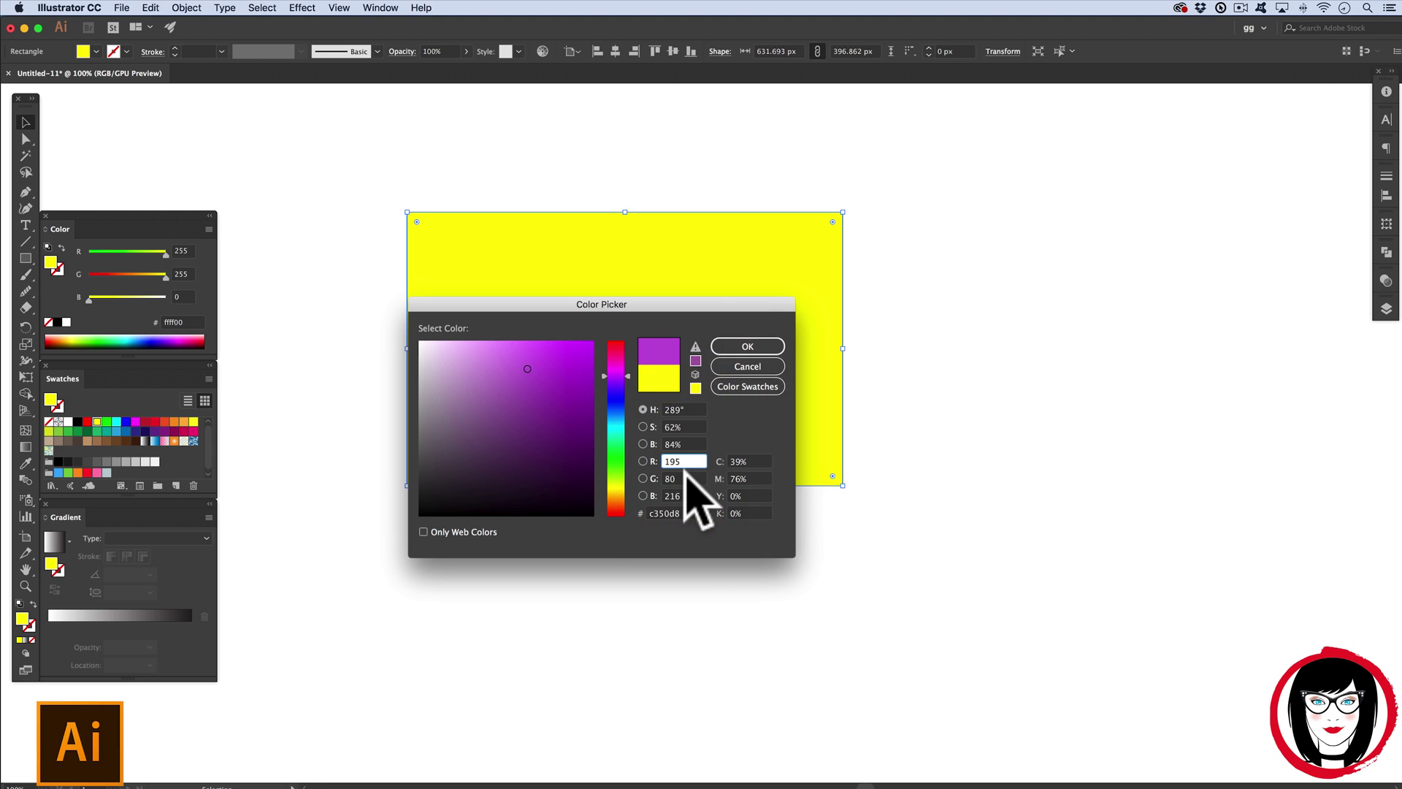
{"action": "left_click", "coordinate": [683, 479]}
{"action": "left_click", "coordinate": [683, 497]}
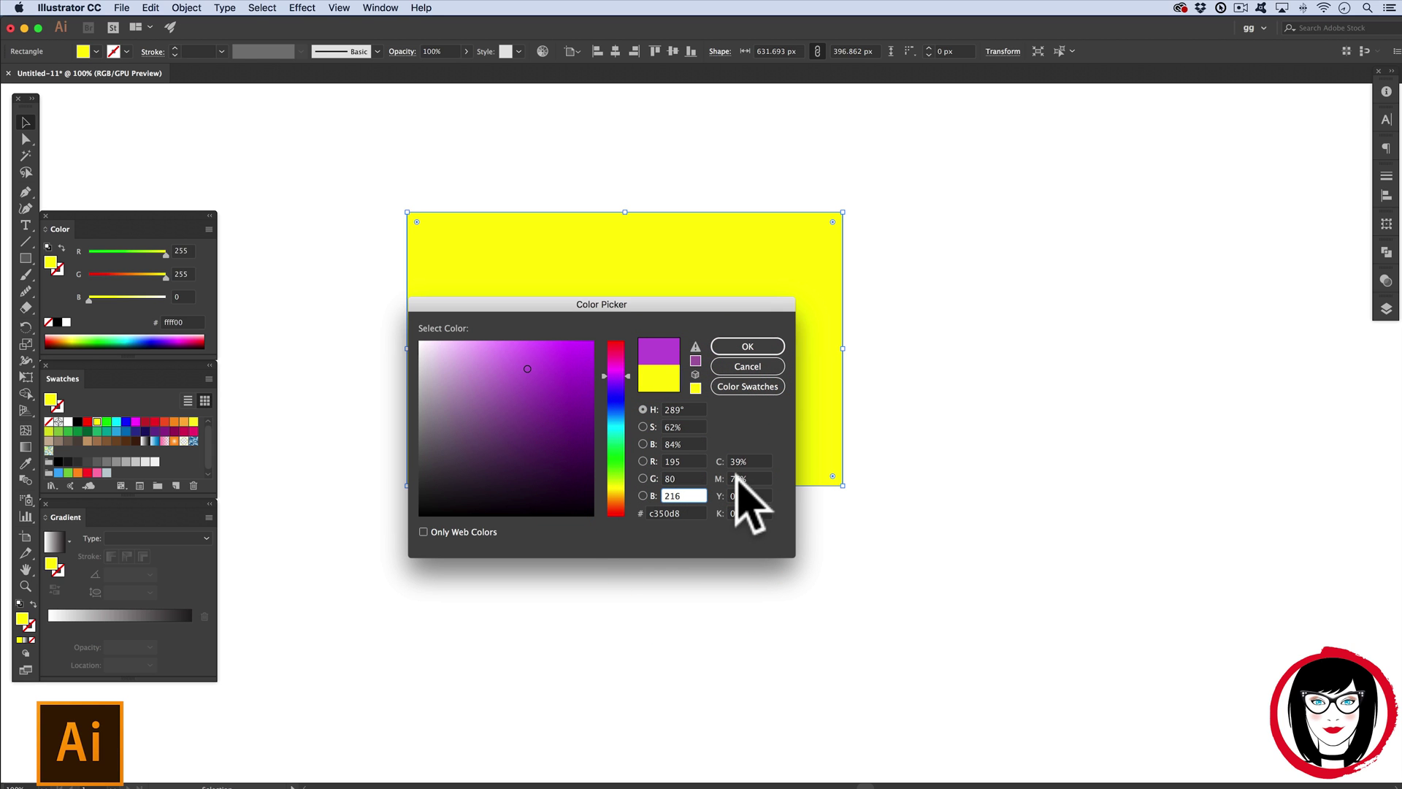
{"action": "left_click", "coordinate": [757, 350]}
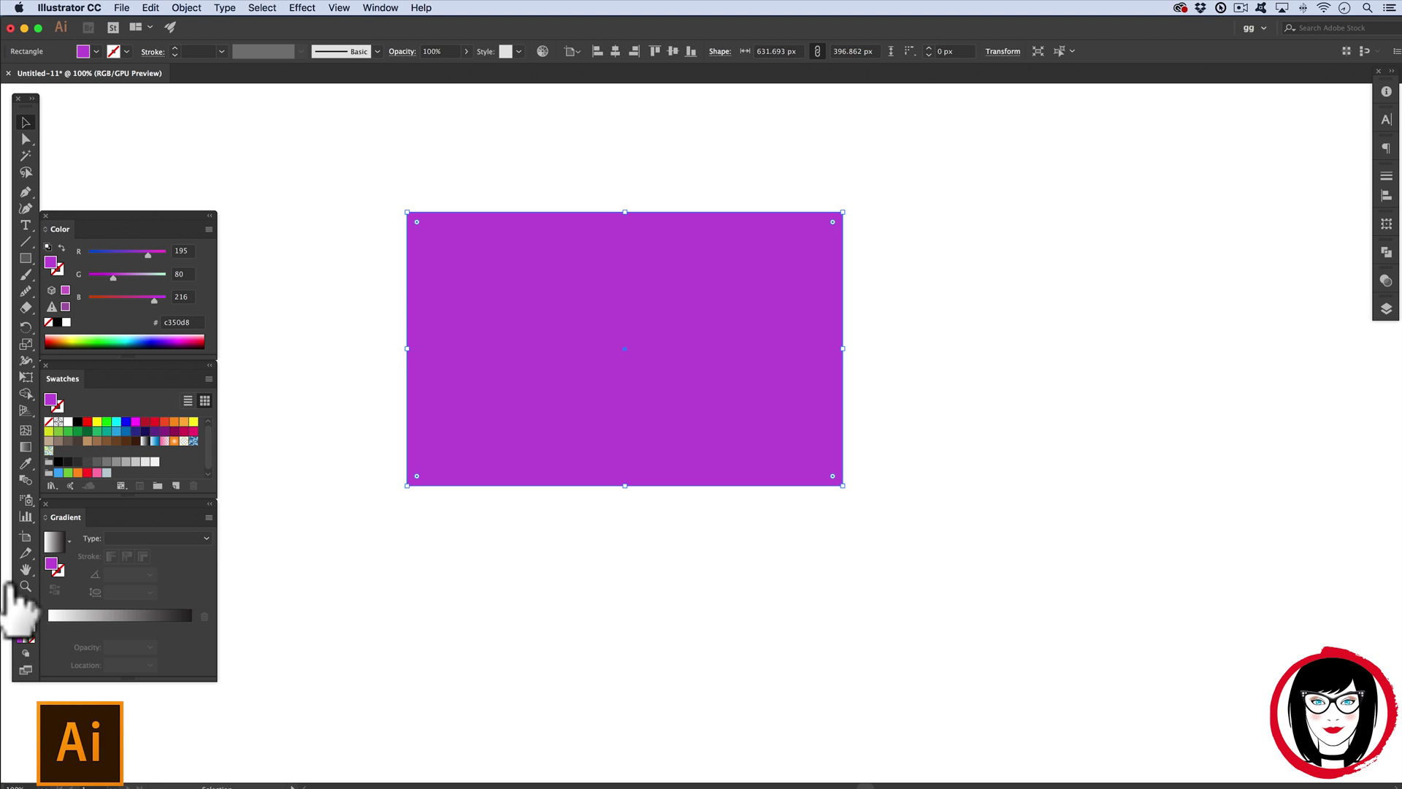
Step: Drag the purple c350d8 Fill box into the Swatches panel as a new swatch
{"action": "left_click", "coordinate": [26, 625]}
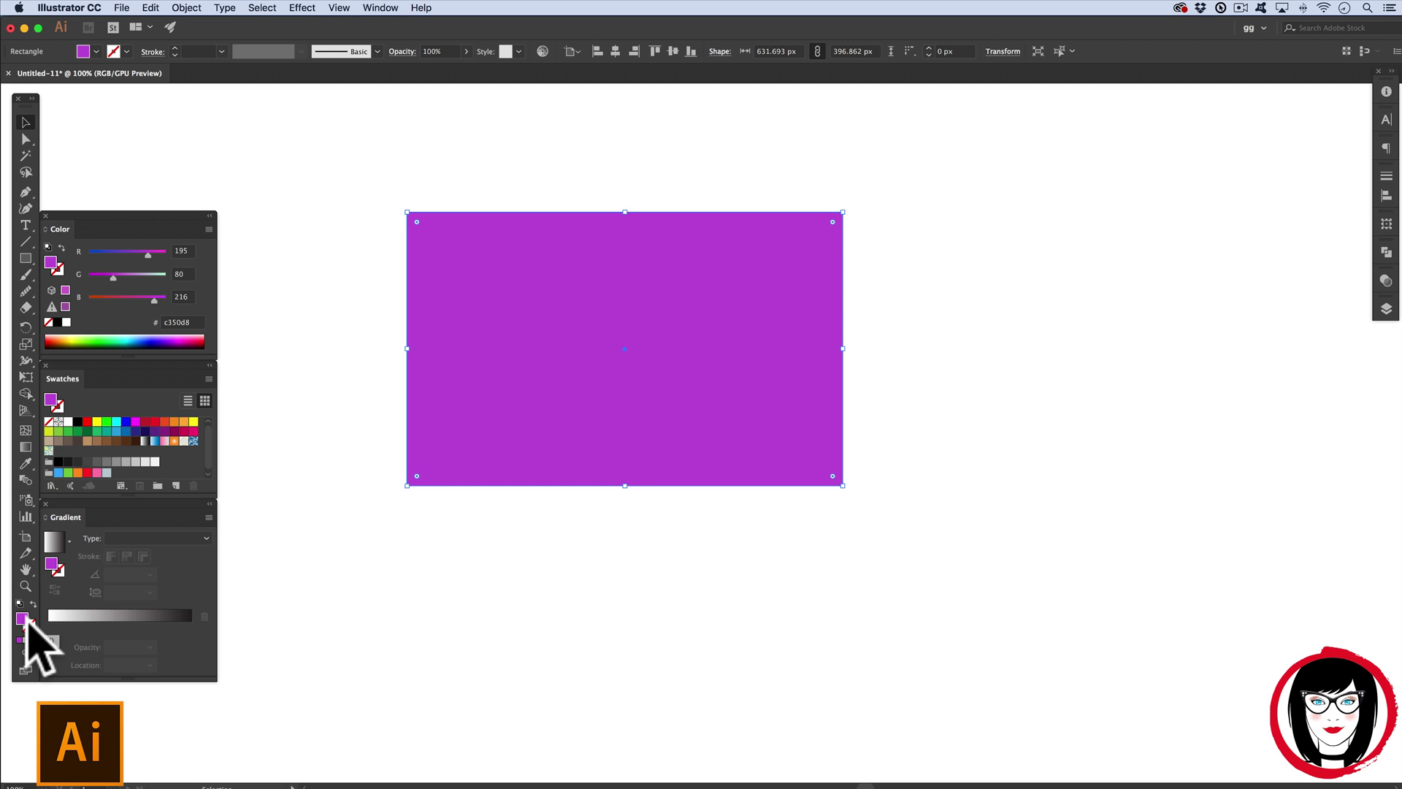
{"action": "left_click_drag", "start_coordinate": [26, 625], "coordinate": [129, 447]}
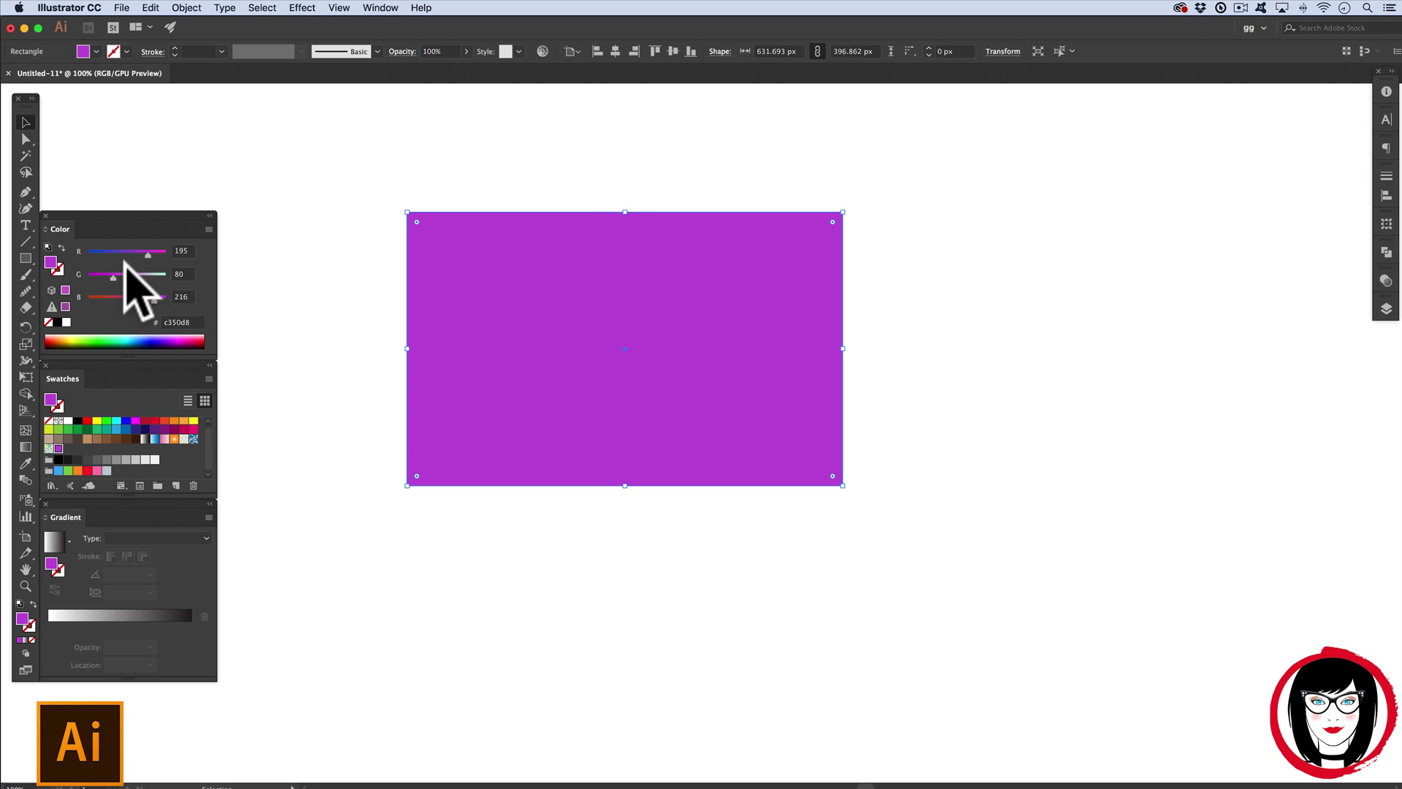
Step: Lower the red slider to make green 31b952, add it as a swatch, then apply another swatch
{"action": "left_click_drag", "start_coordinate": [147, 253], "coordinate": [114, 299]}
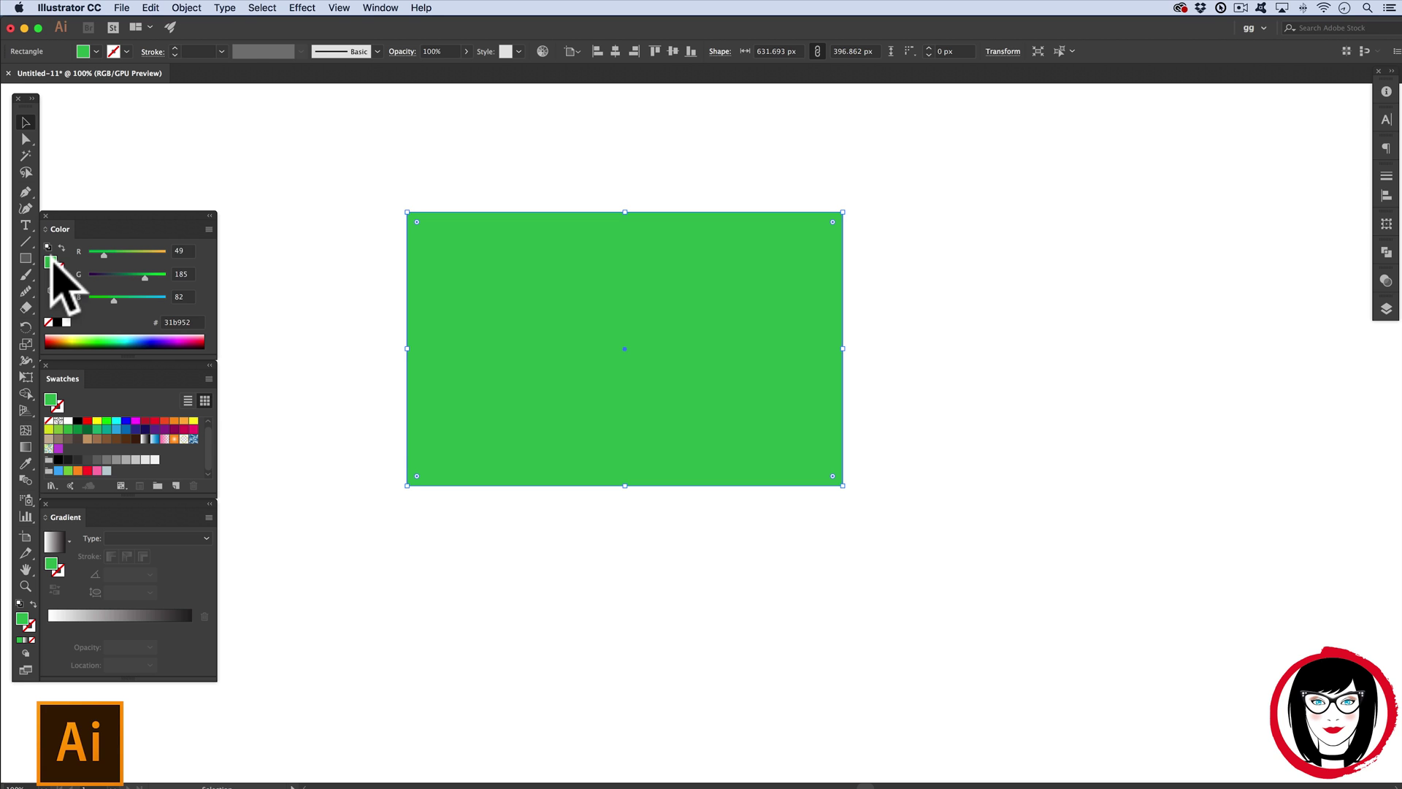
{"action": "left_click_drag", "start_coordinate": [50, 261], "coordinate": [169, 457]}
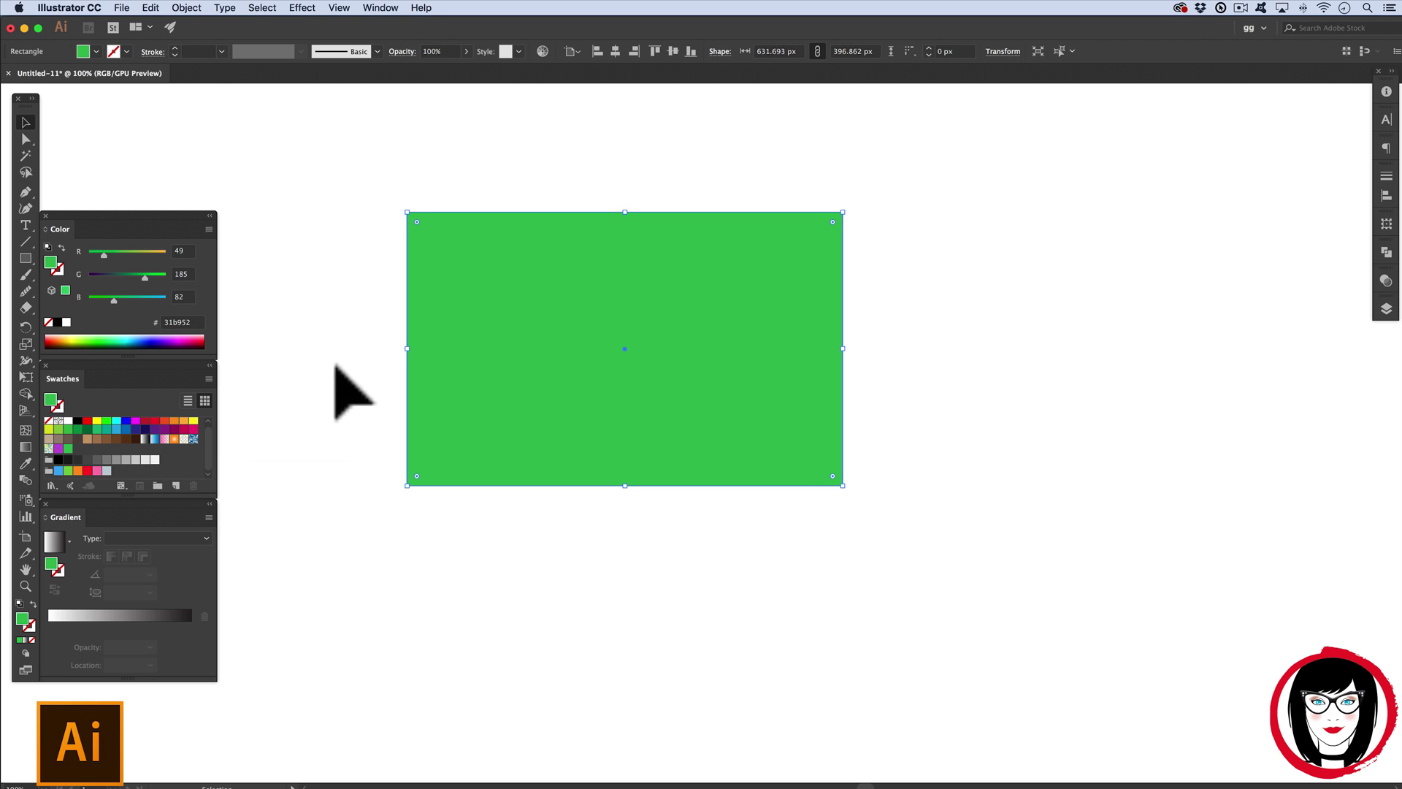
{"action": "left_click", "coordinate": [164, 424]}
Step: Cycle the fill through orange, red and green swatches, ending on green 39b54a
{"action": "left_click", "coordinate": [142, 421]}
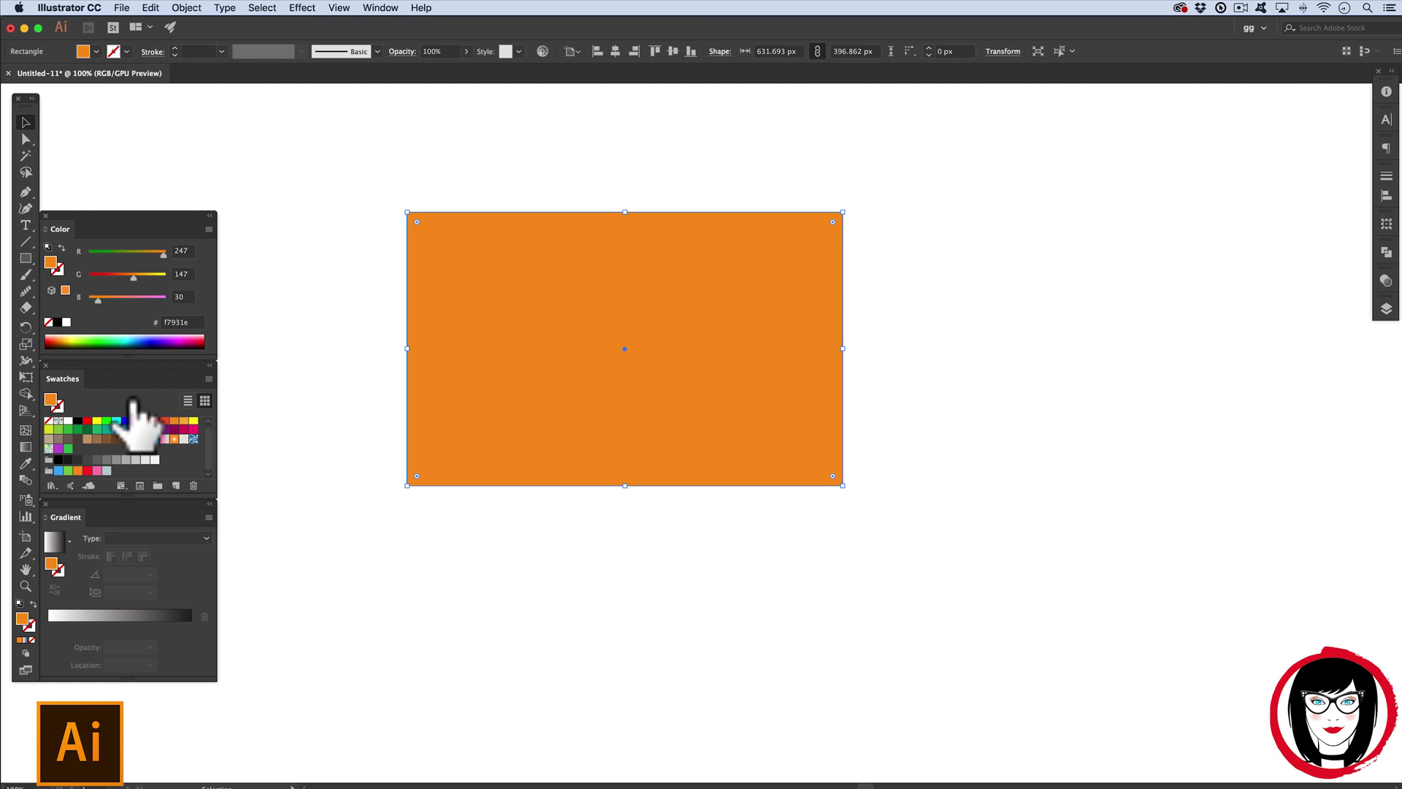
{"action": "left_click", "coordinate": [87, 421]}
{"action": "left_click", "coordinate": [96, 429]}
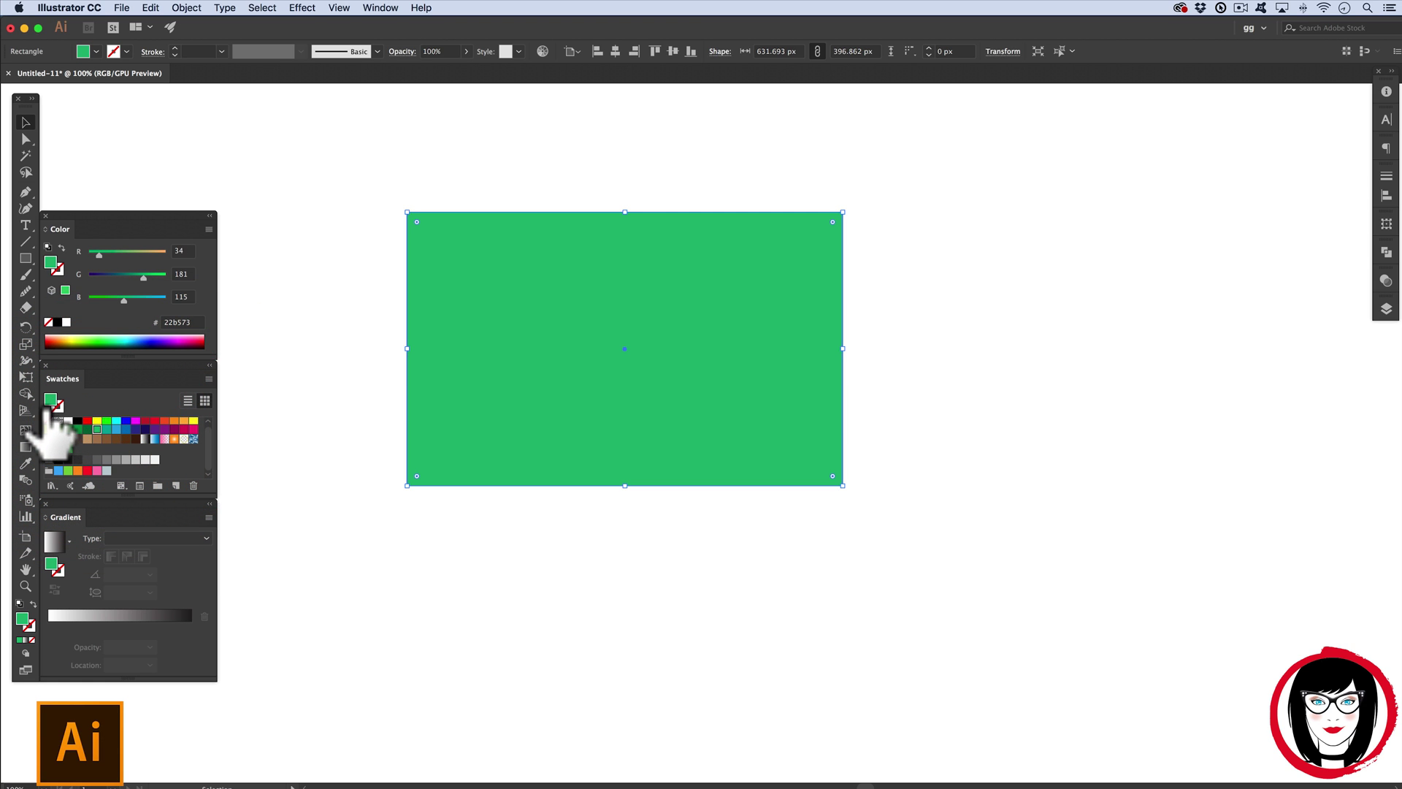
{"action": "left_click", "coordinate": [59, 431]}
{"action": "left_click_drag", "start_coordinate": [68, 431], "coordinate": [572, 252]}
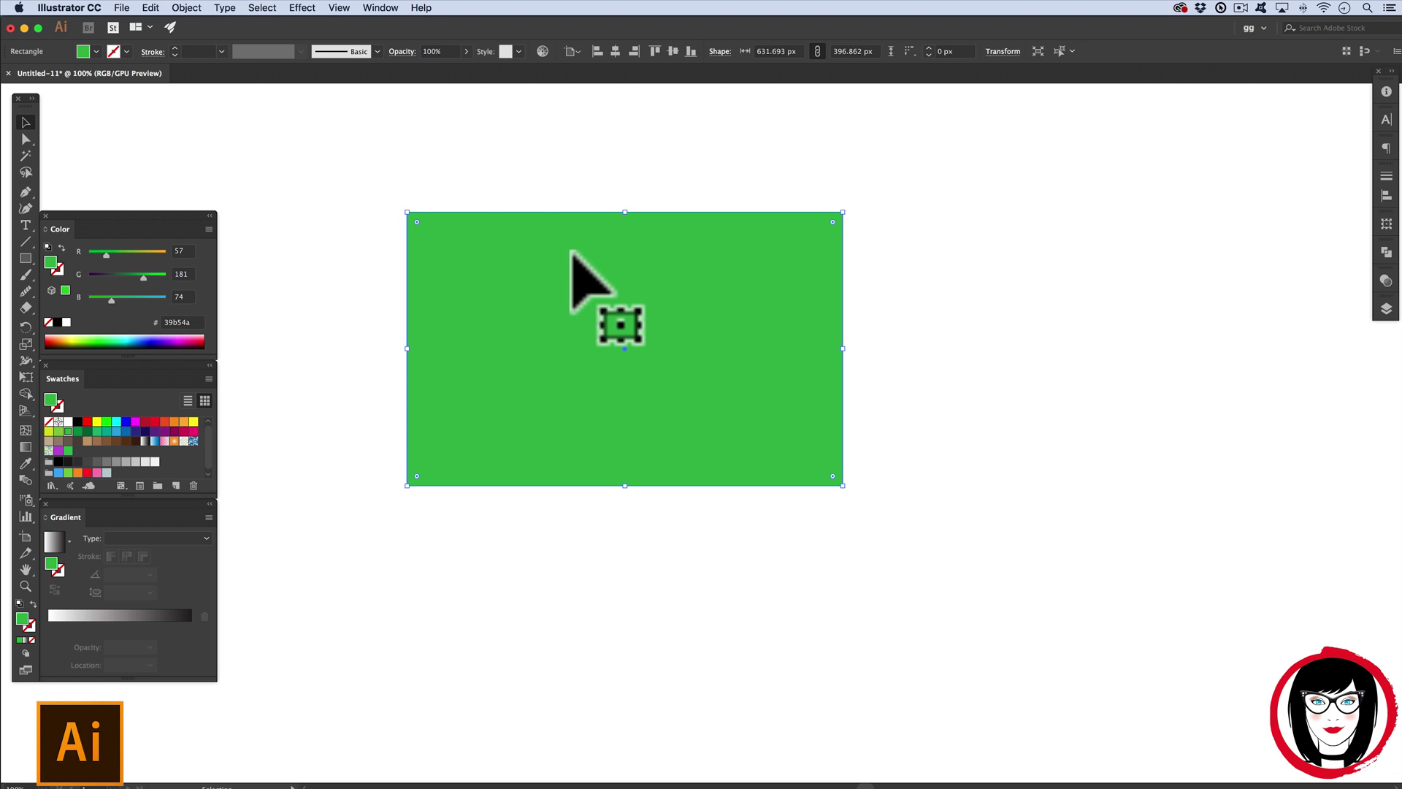
Step: Choose cyan (00ffff) from the Control bar's Fill swatch dropdown, passing through magenta and yellow
{"action": "left_click", "coordinate": [98, 53]}
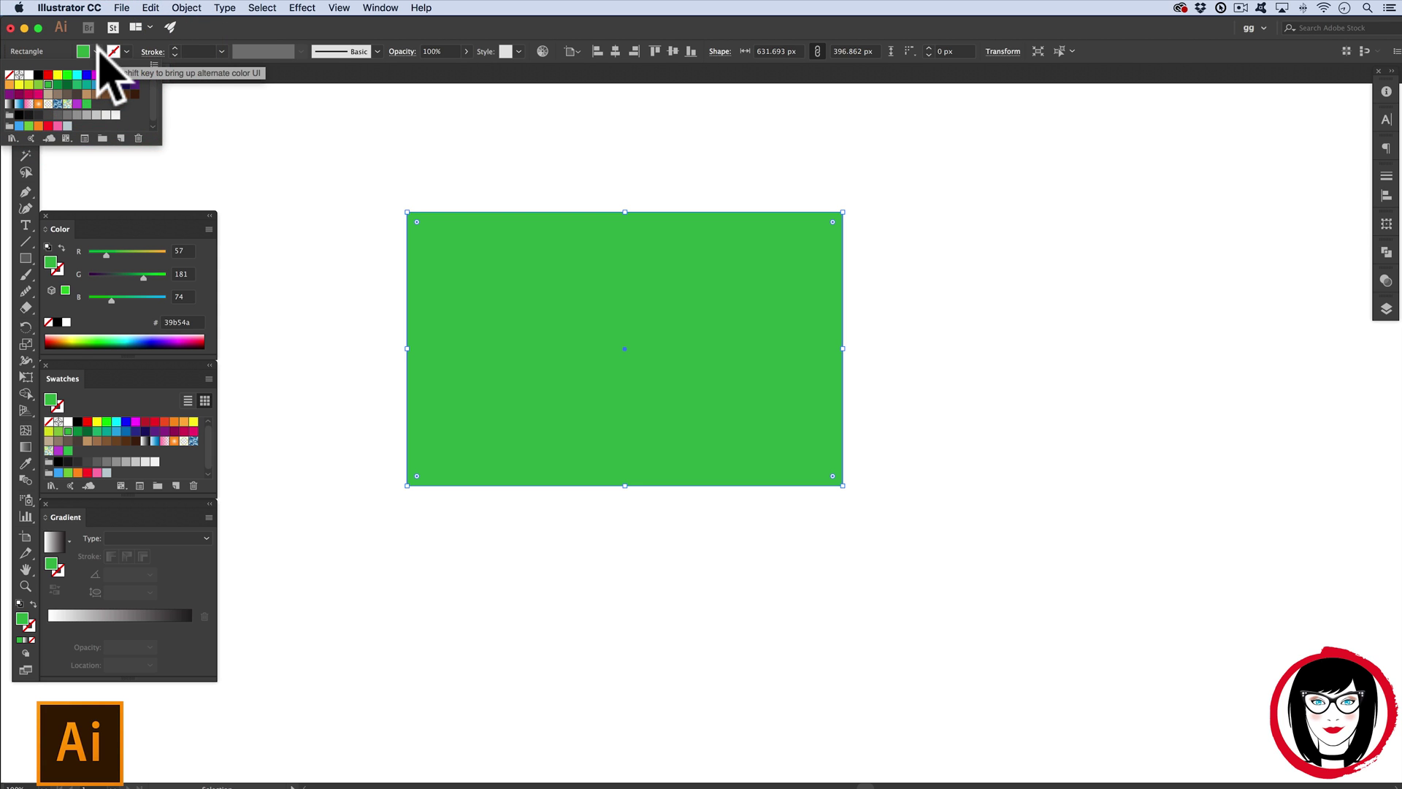
{"action": "left_click", "coordinate": [99, 53]}
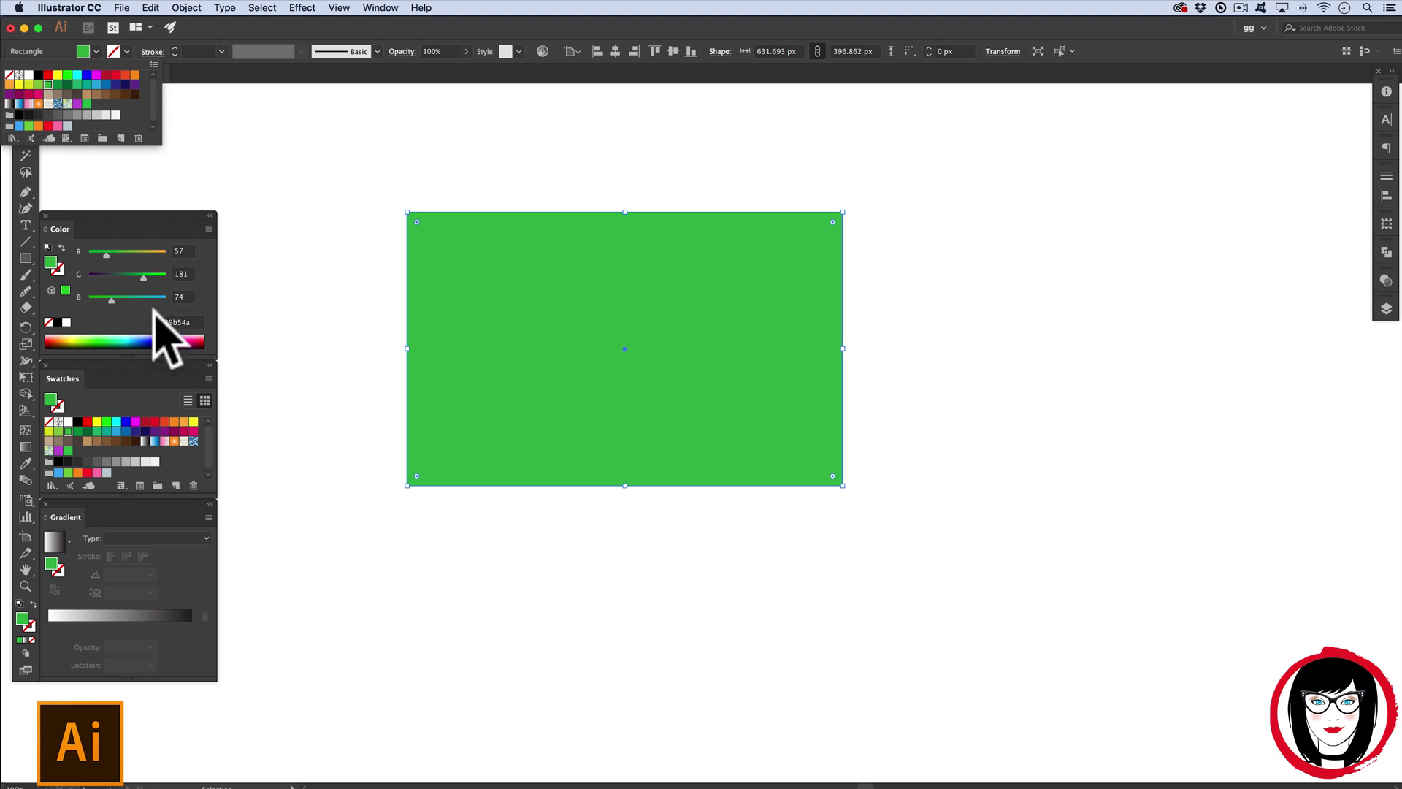
{"action": "left_click", "coordinate": [24, 93]}
{"action": "left_click", "coordinate": [57, 75]}
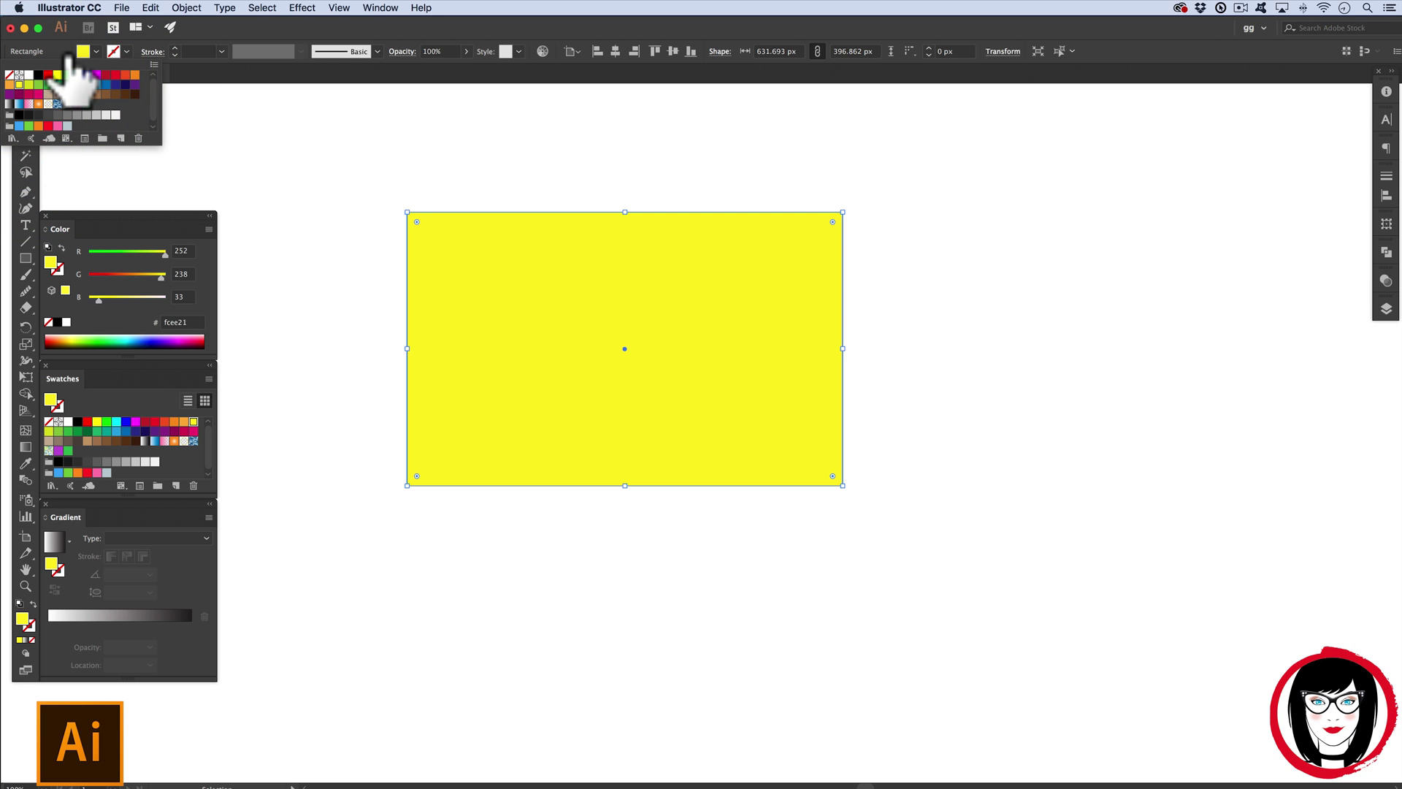
{"action": "left_click", "coordinate": [77, 74]}
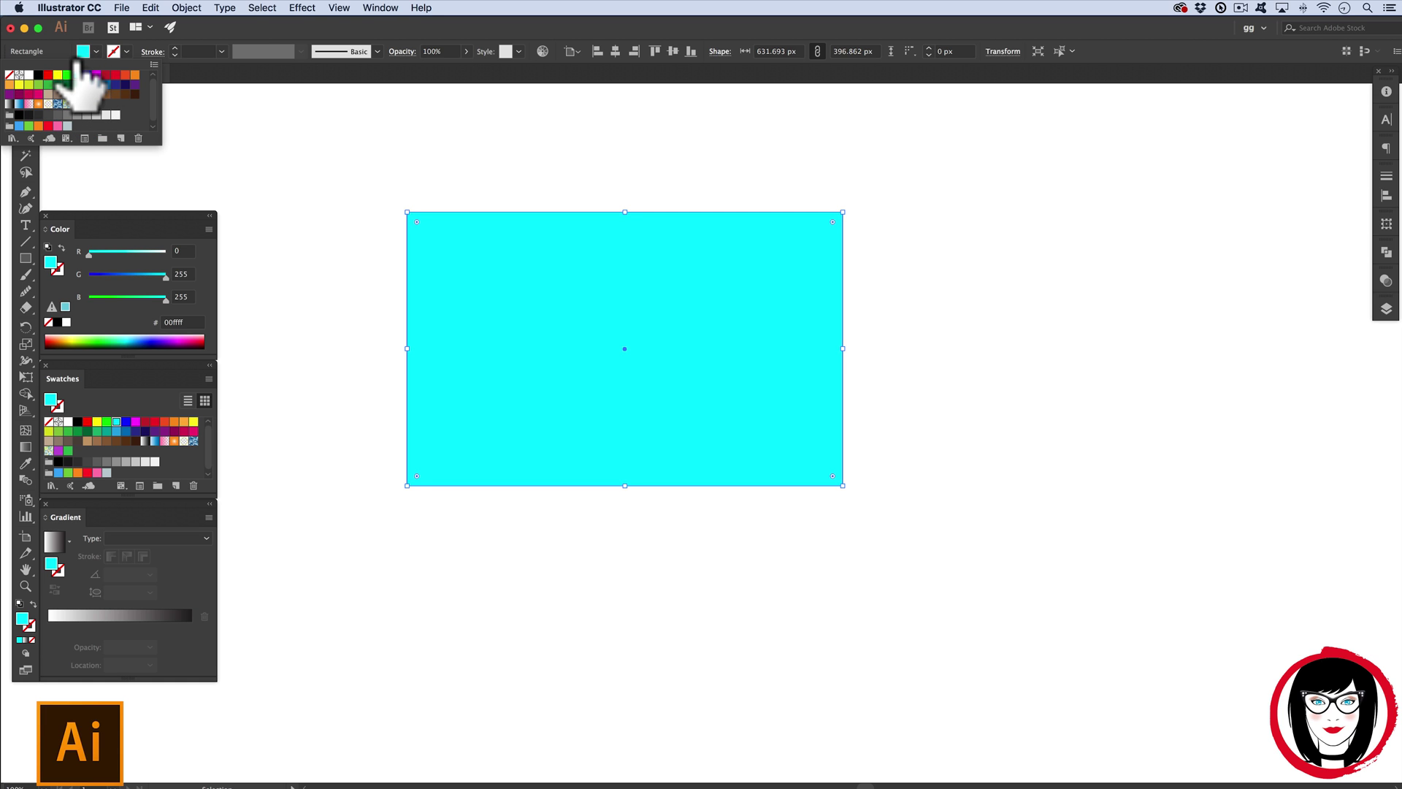
{"action": "left_click", "coordinate": [121, 61]}
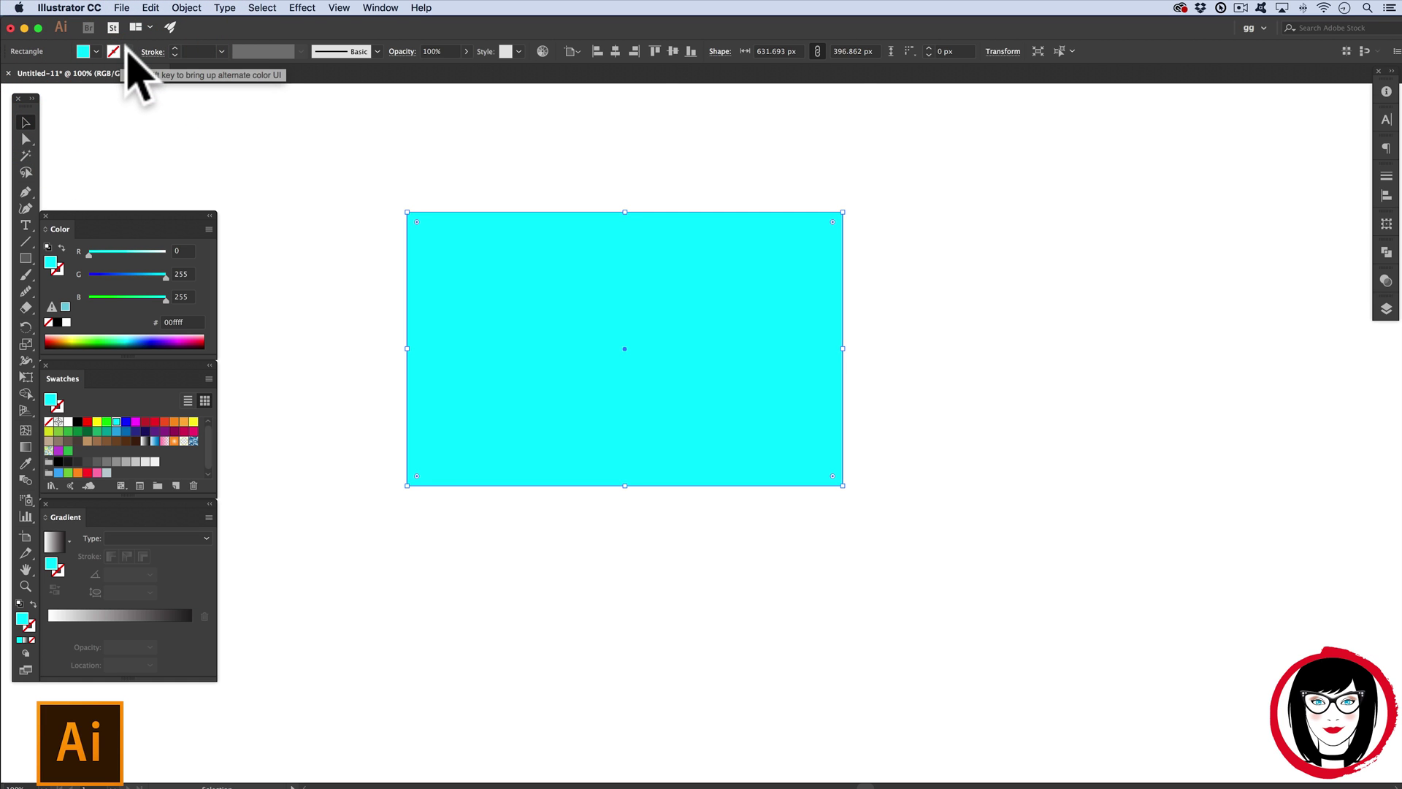
Step: Give the cyan rectangle a red outline, zoom in, and thicken the outline to 7 pt
{"action": "left_click", "coordinate": [126, 51]}
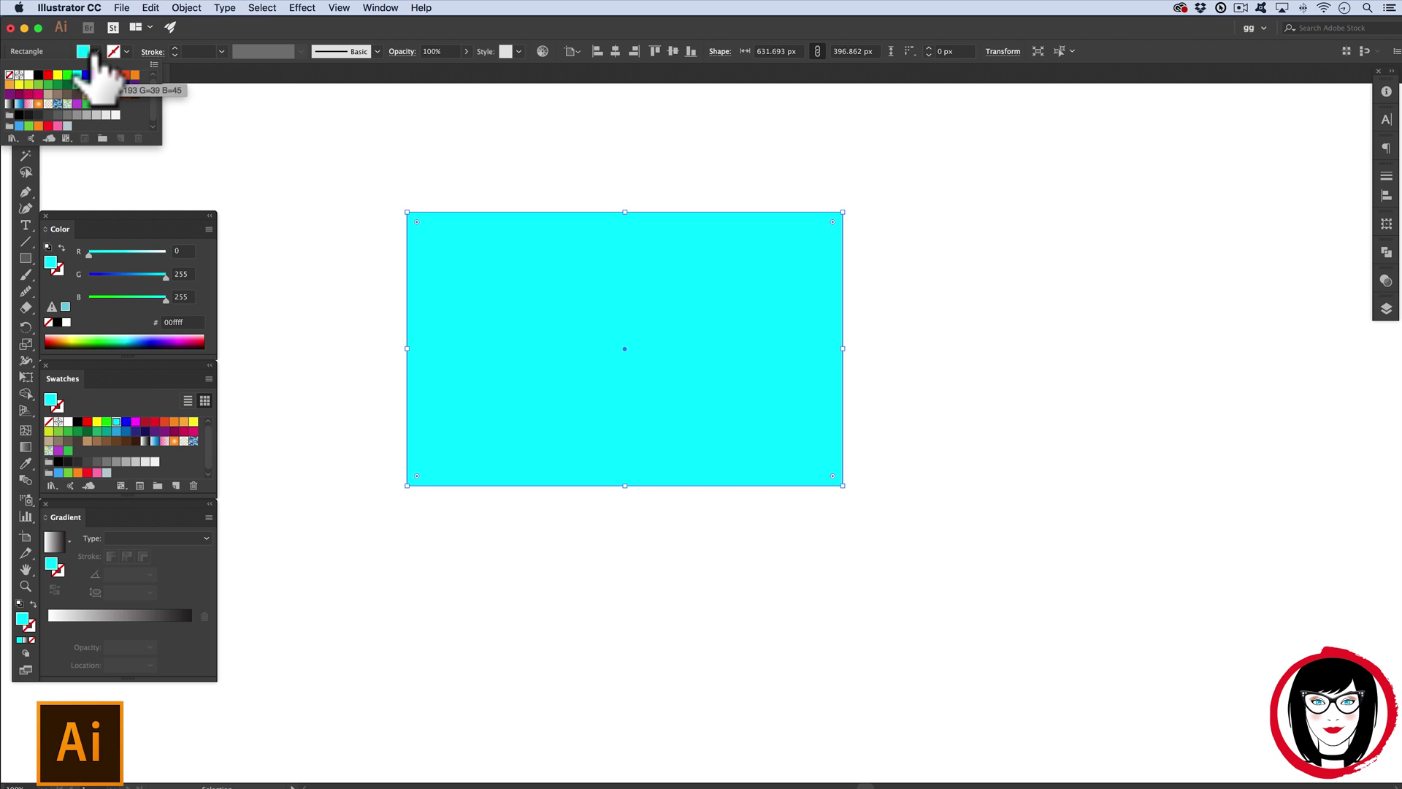
{"action": "left_click", "coordinate": [109, 73]}
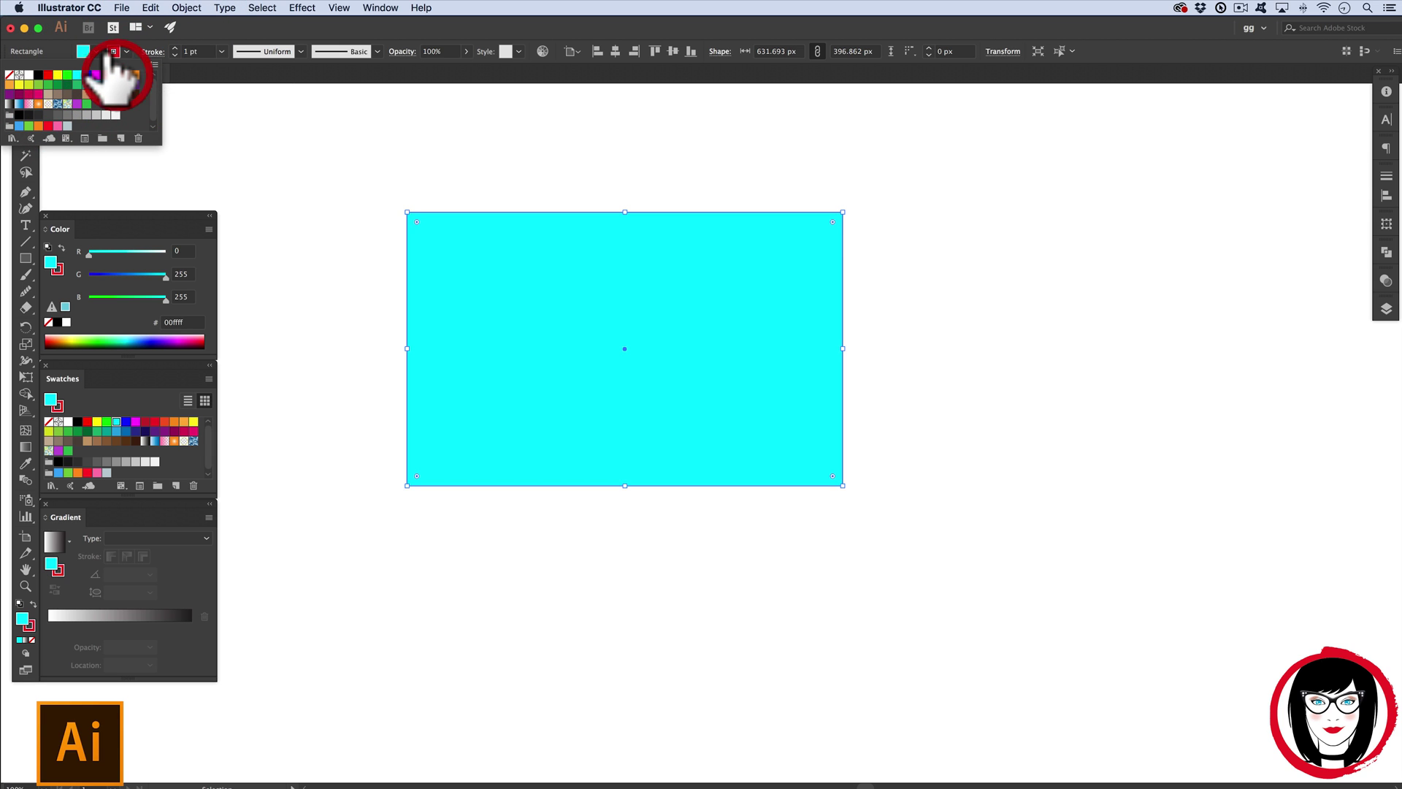
{"action": "left_click", "coordinate": [280, 169]}
{"action": "left_click", "coordinate": [25, 586]}
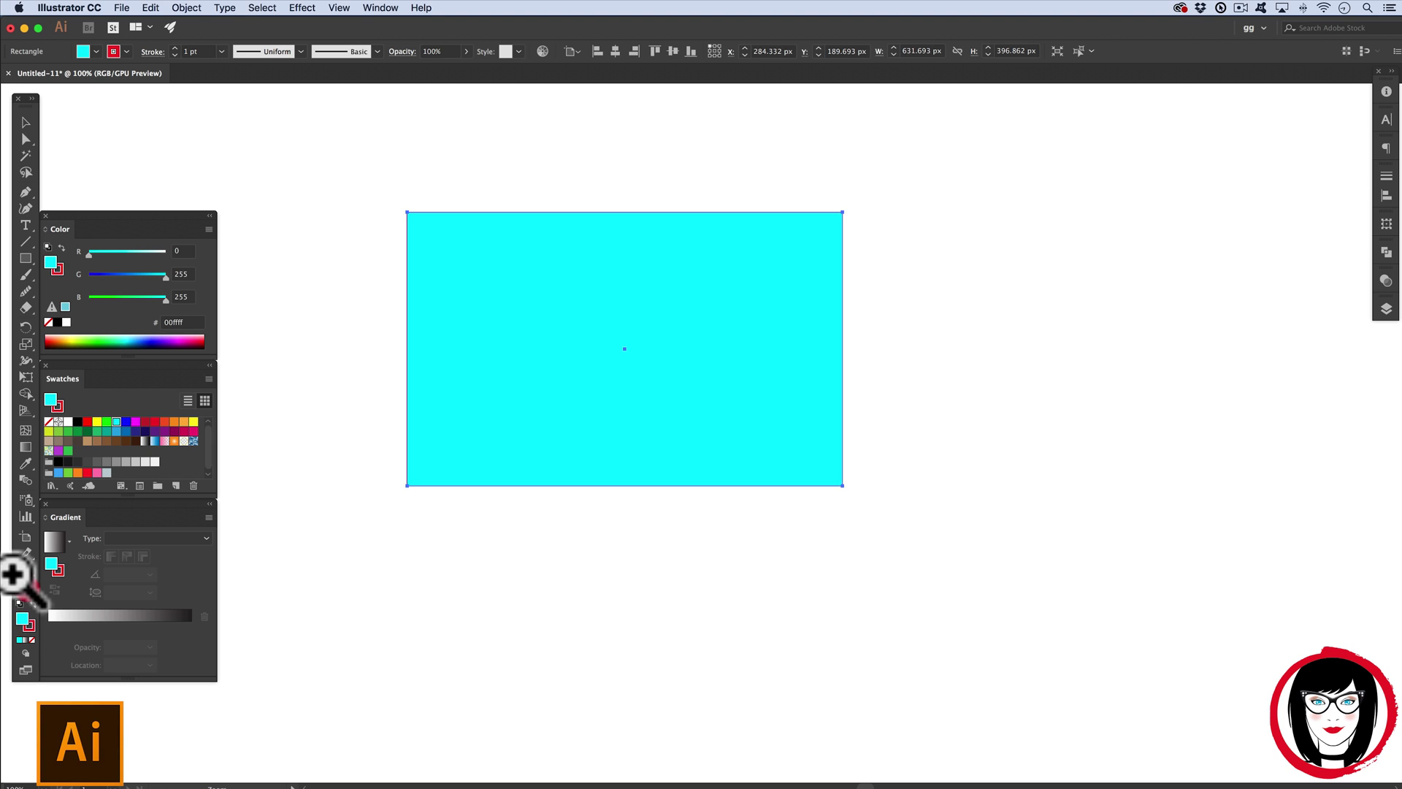
{"action": "left_click_drag", "start_coordinate": [398, 385], "coordinate": [813, 538]}
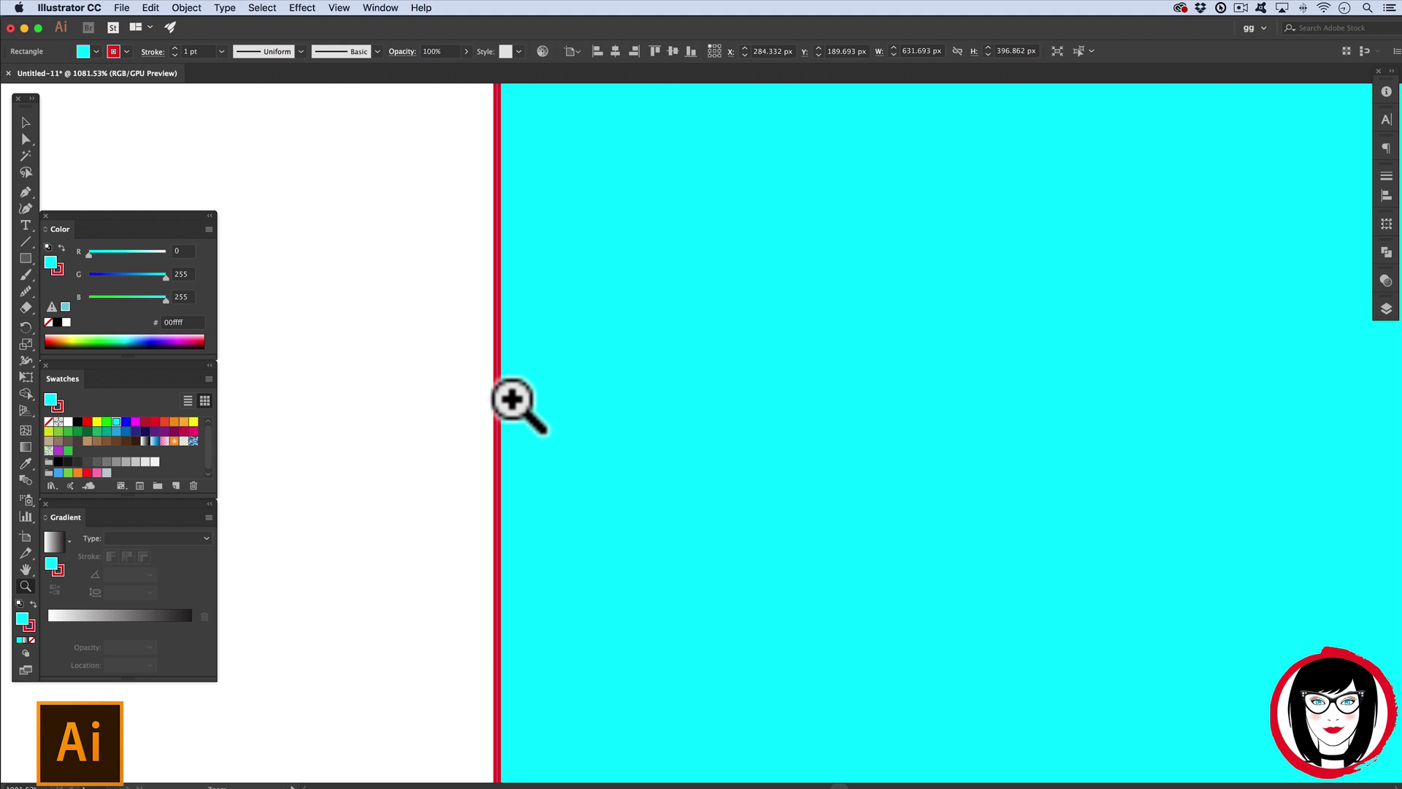
{"action": "left_click", "coordinate": [175, 49]}
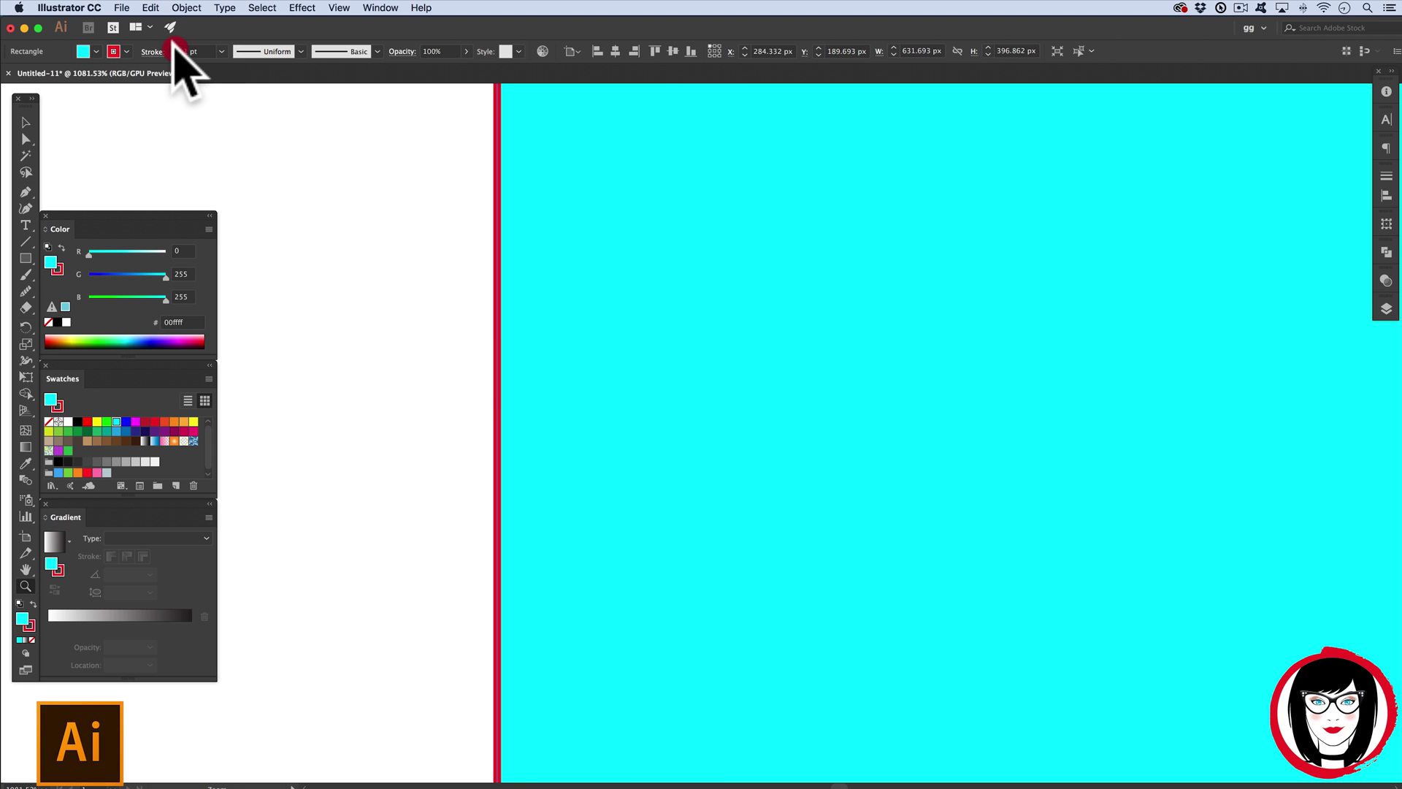
{"action": "left_click", "coordinate": [175, 48]}
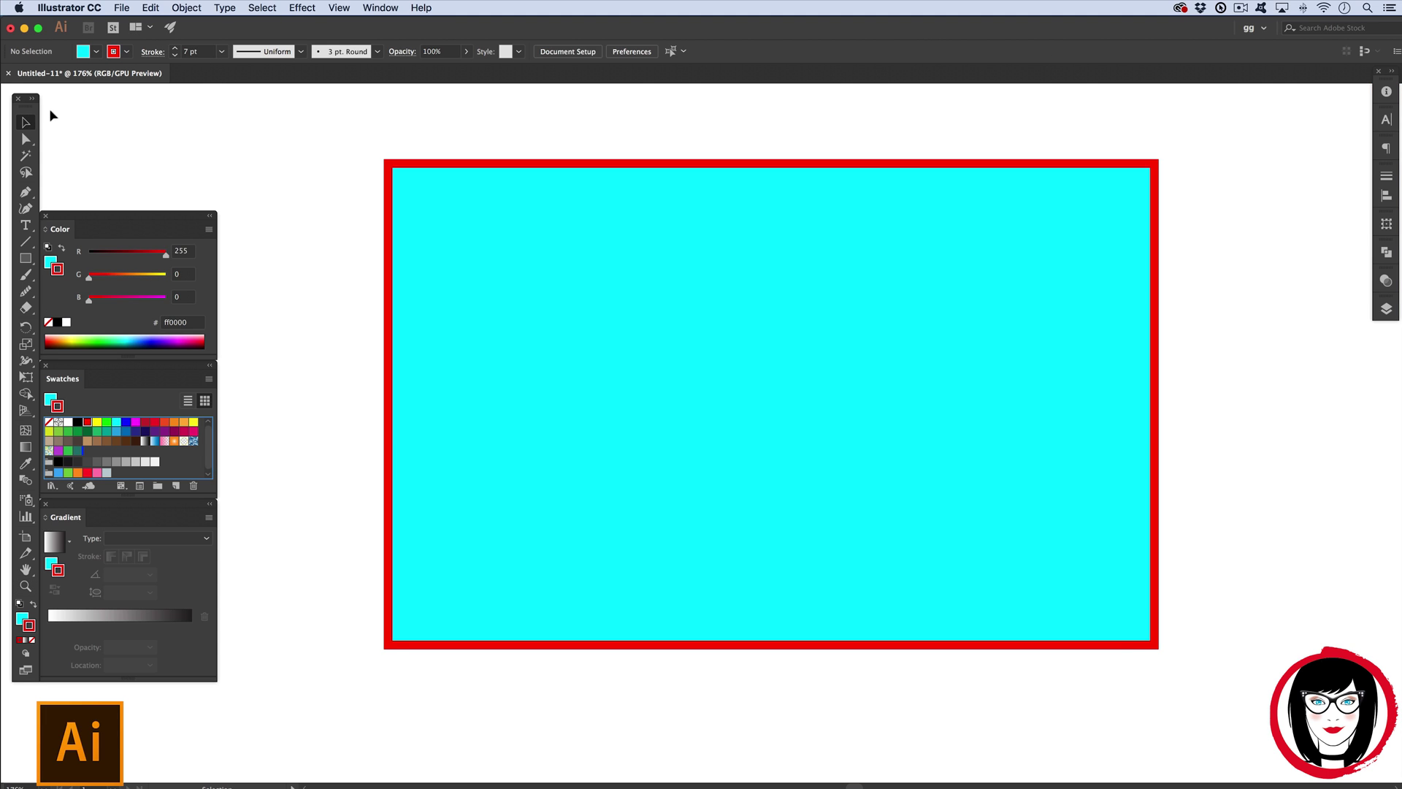
Step: Set the rectangle's stroke to None and make the fill the active colour again
{"action": "left_click", "coordinate": [514, 243]}
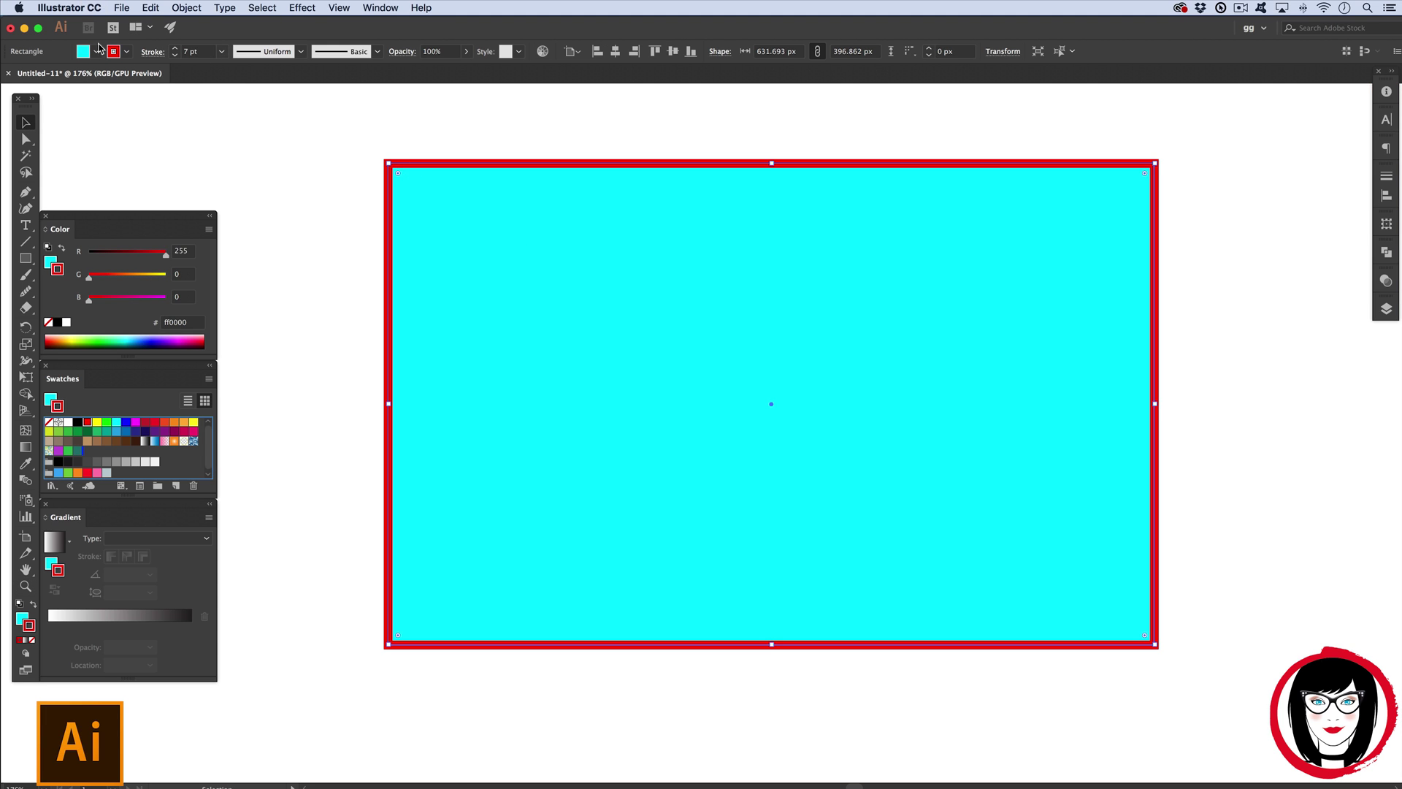
{"action": "left_click", "coordinate": [126, 51]}
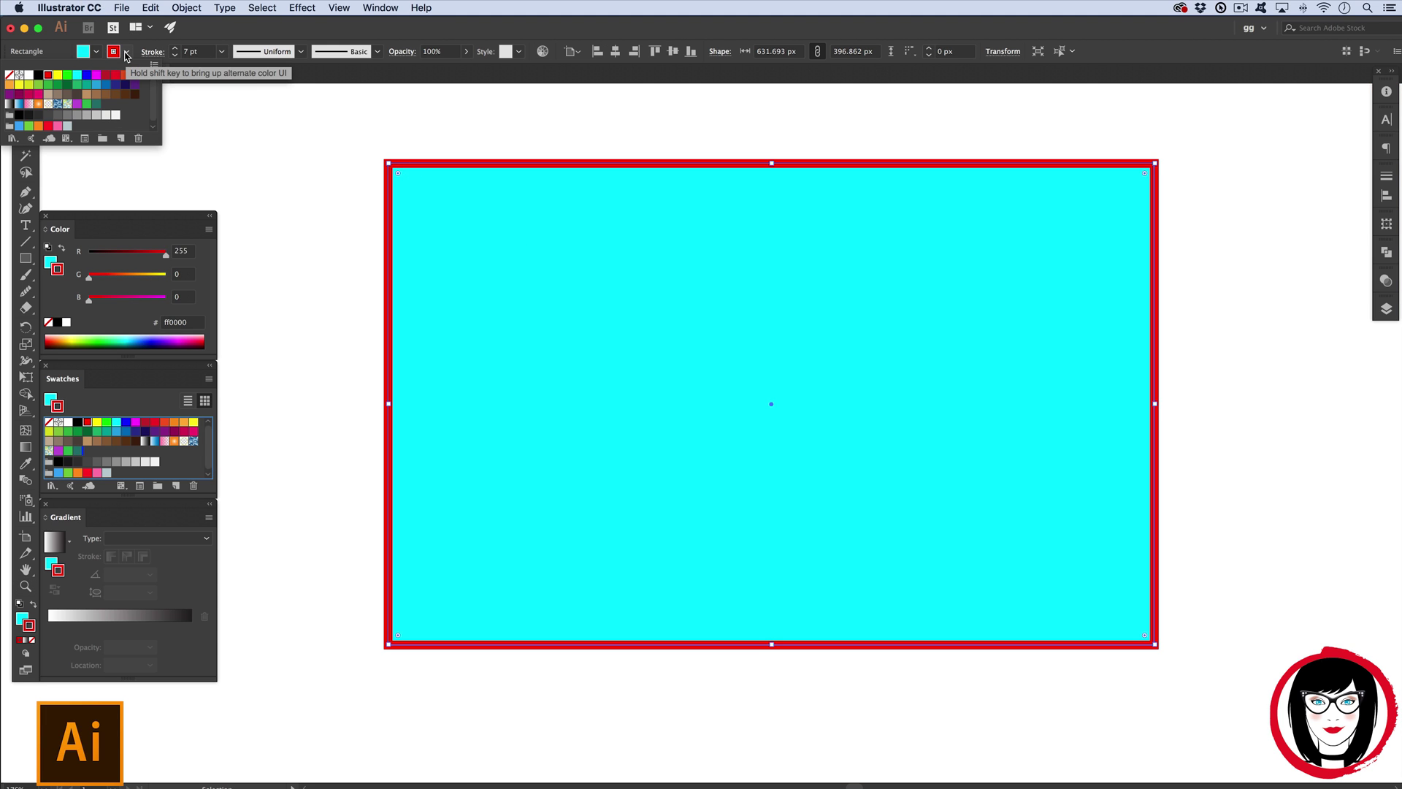
{"action": "left_click", "coordinate": [9, 75]}
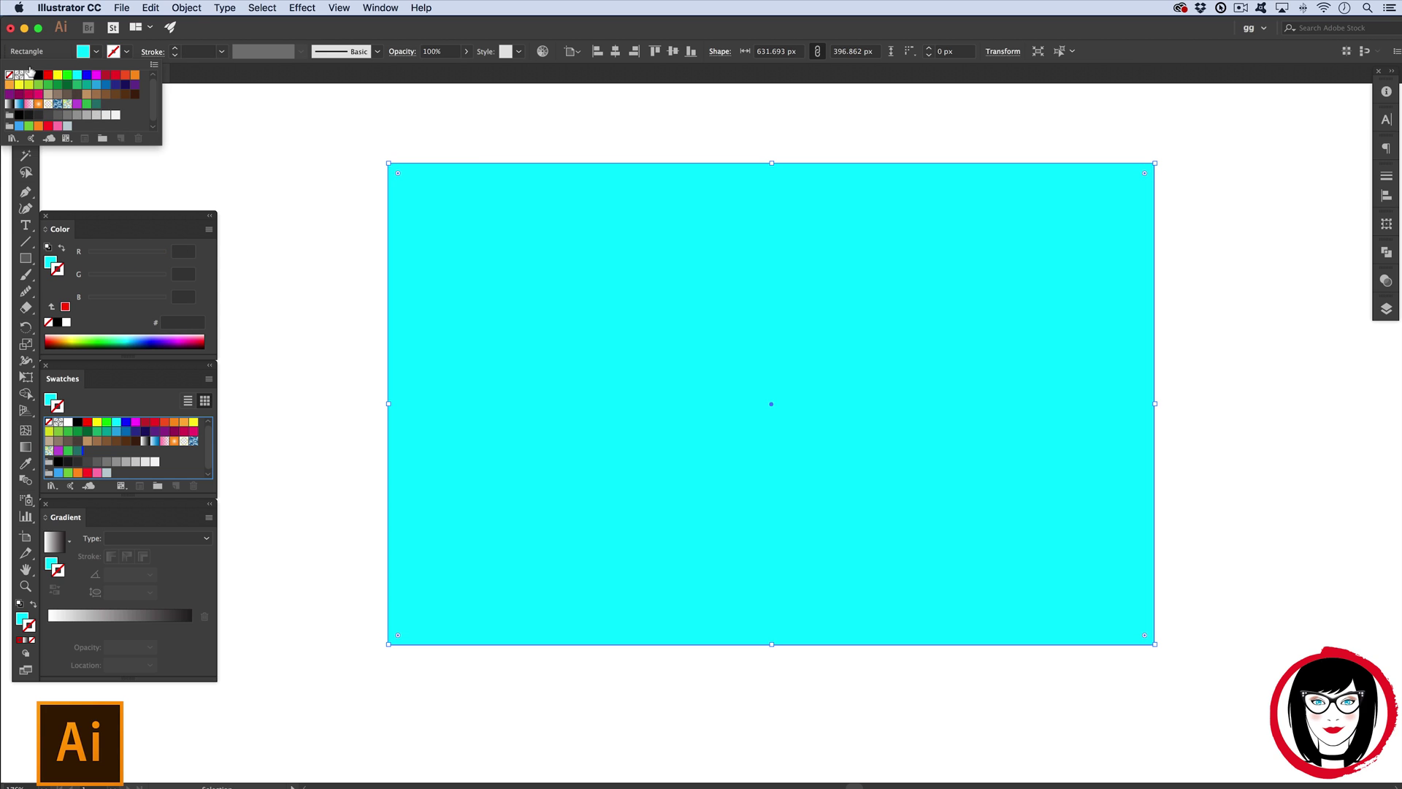
{"action": "left_click", "coordinate": [446, 127]}
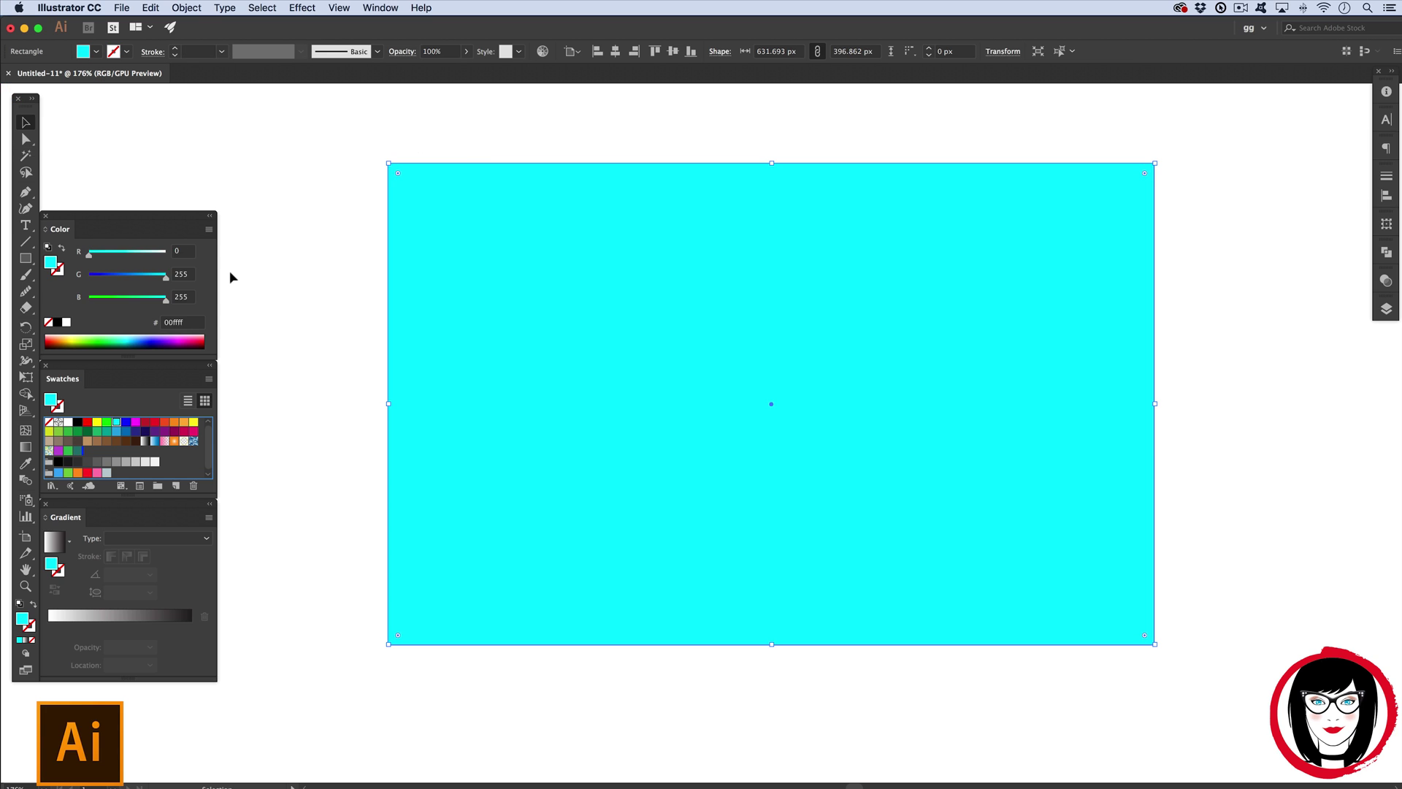
{"action": "left_click", "coordinate": [51, 270]}
{"action": "left_click", "coordinate": [208, 231]}
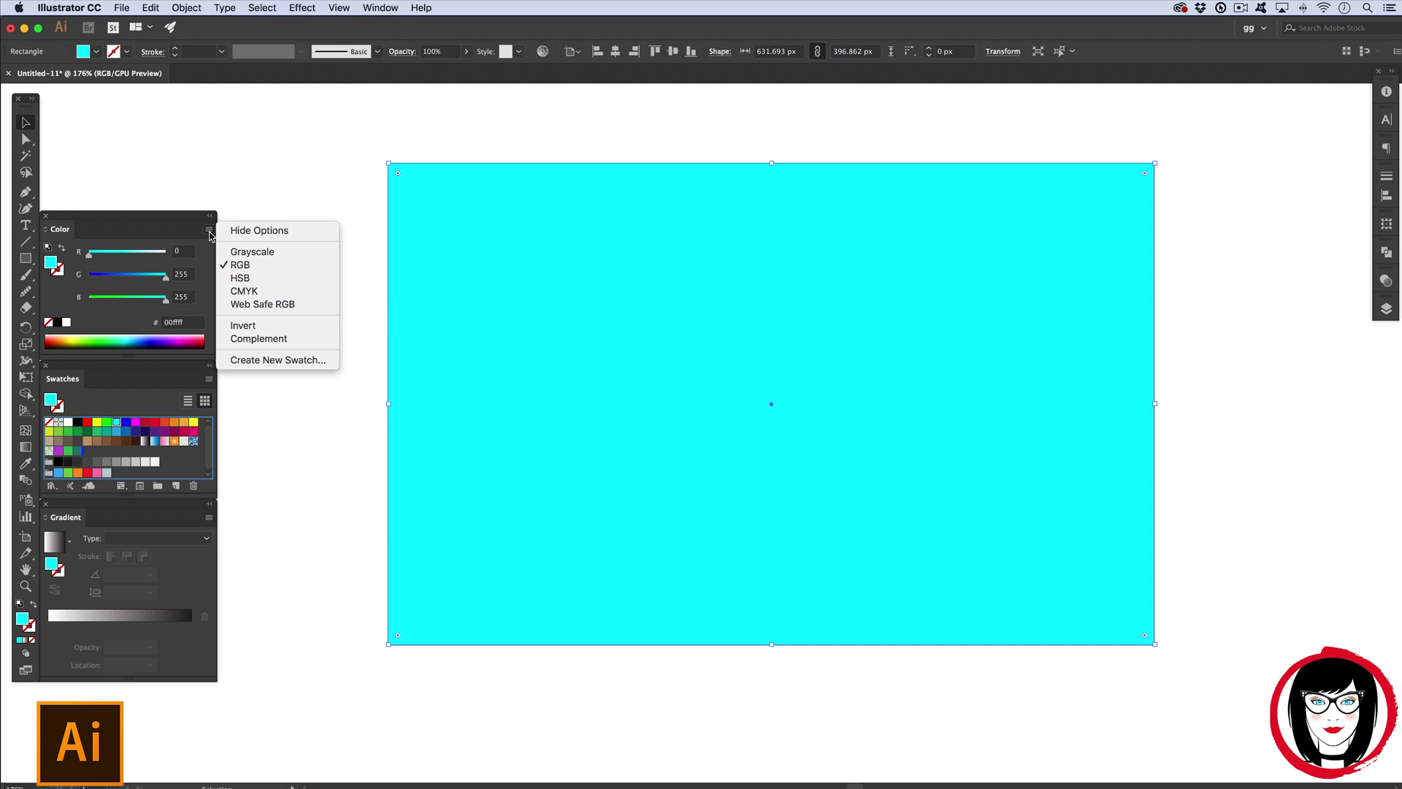
Step: Dismiss the Color panel options, deselect the rectangle, and reach Window > Swatch Libraries
{"action": "left_click", "coordinate": [209, 230]}
{"action": "left_click", "coordinate": [209, 231]}
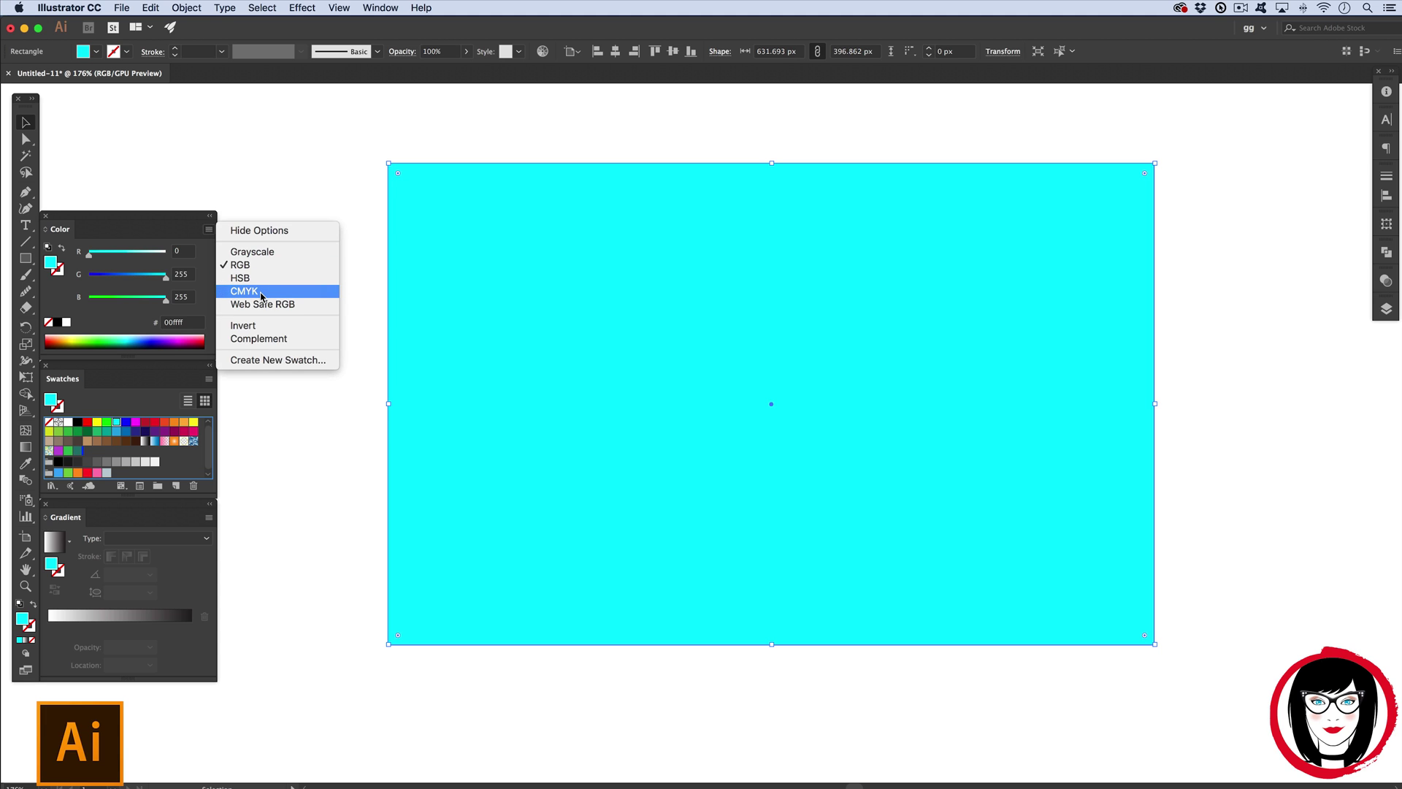
{"action": "left_click", "coordinate": [318, 265]}
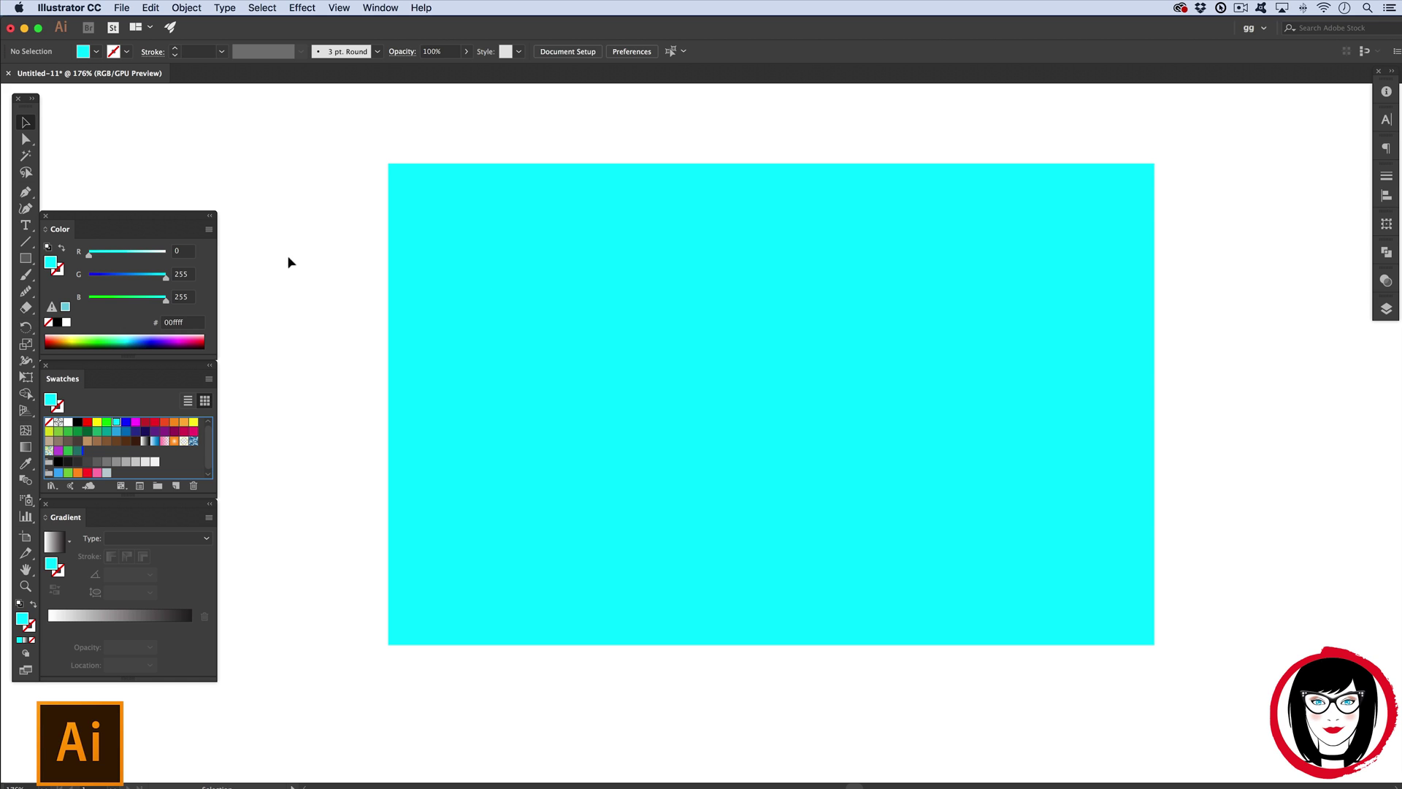
{"action": "left_click", "coordinate": [379, 8]}
{"action": "mouse_move", "coordinate": [418, 669]}
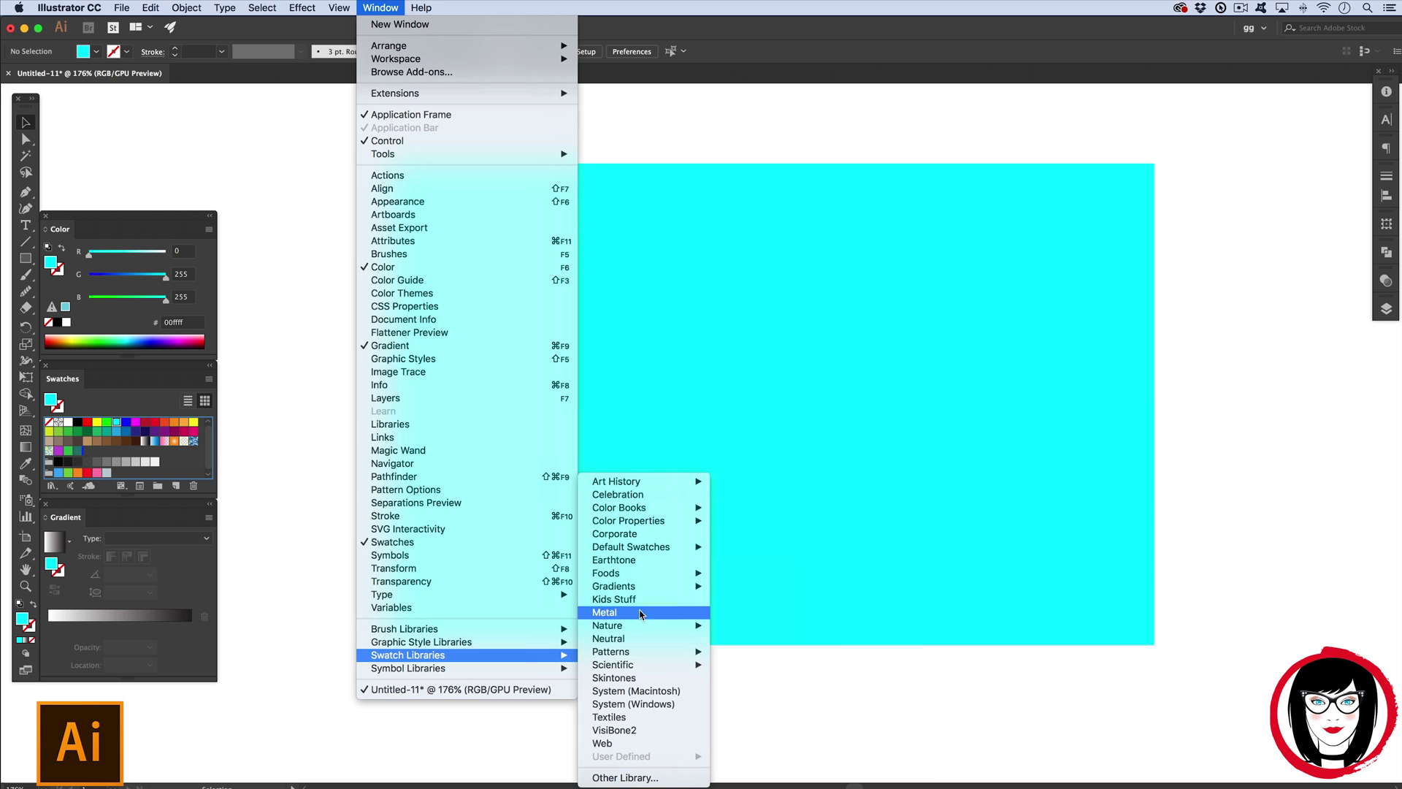
Step: Open the Foods > Fruit swatch library and fill the selected rectangle with dark purple
{"action": "mouse_move", "coordinate": [635, 574]}
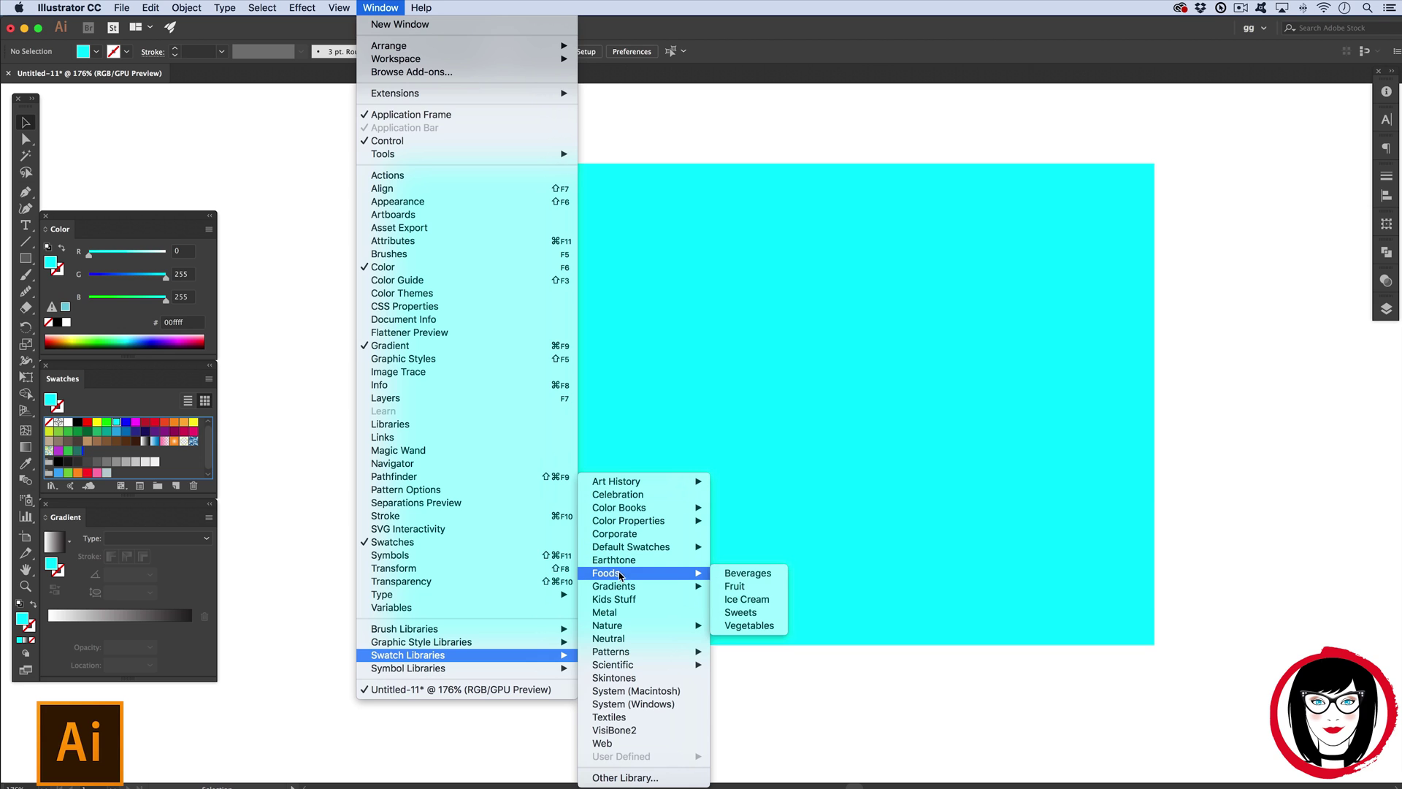
{"action": "left_click", "coordinate": [769, 588]}
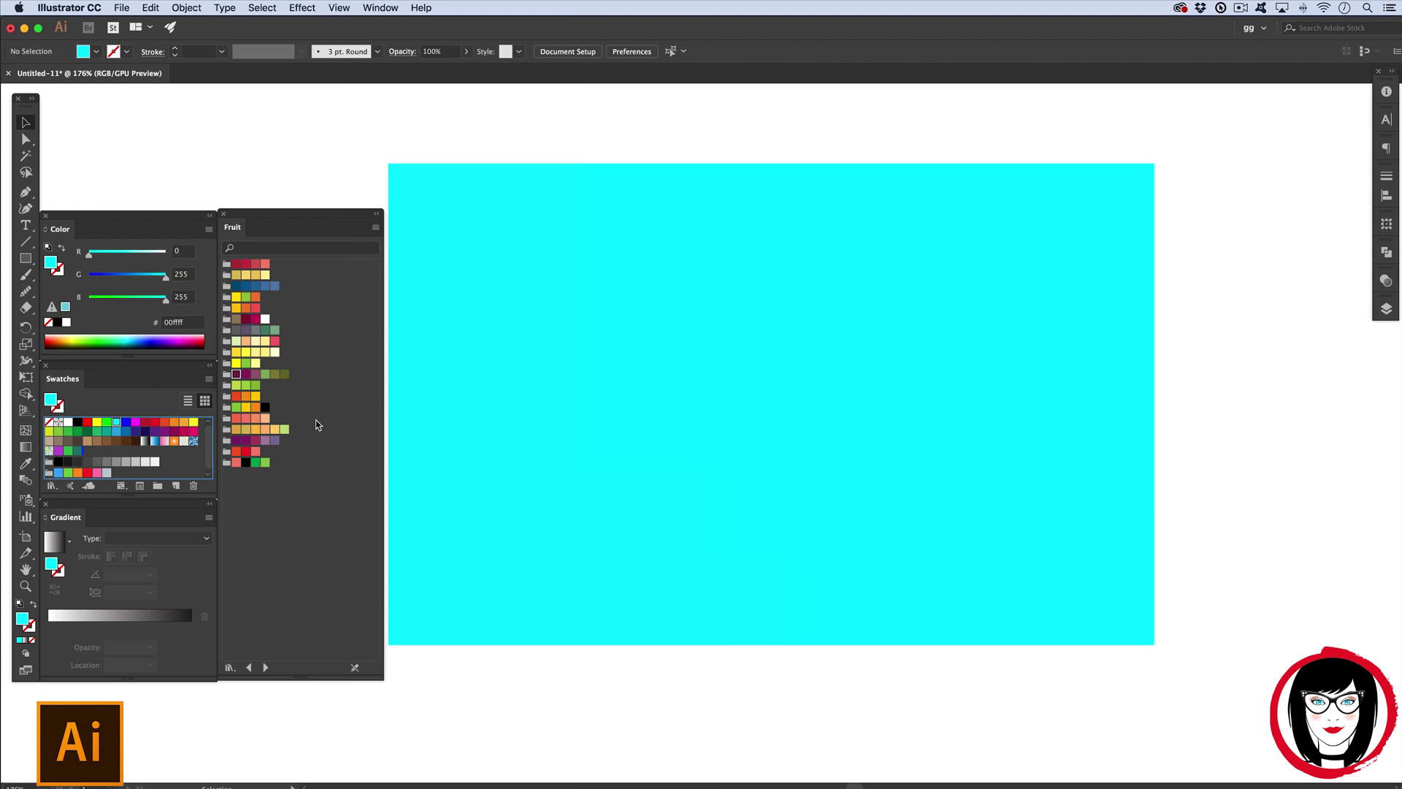
{"action": "left_click", "coordinate": [571, 396]}
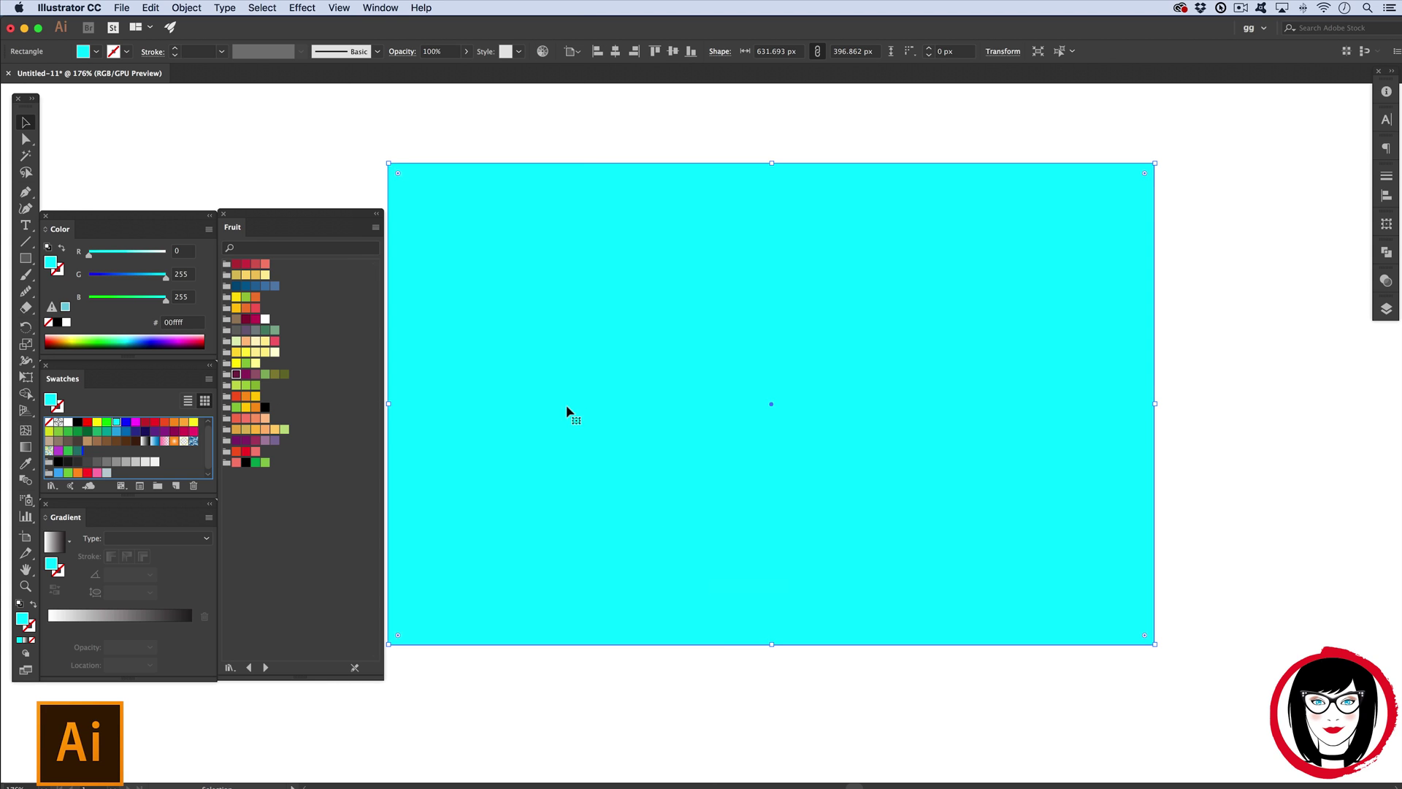
{"action": "left_click", "coordinate": [235, 374]}
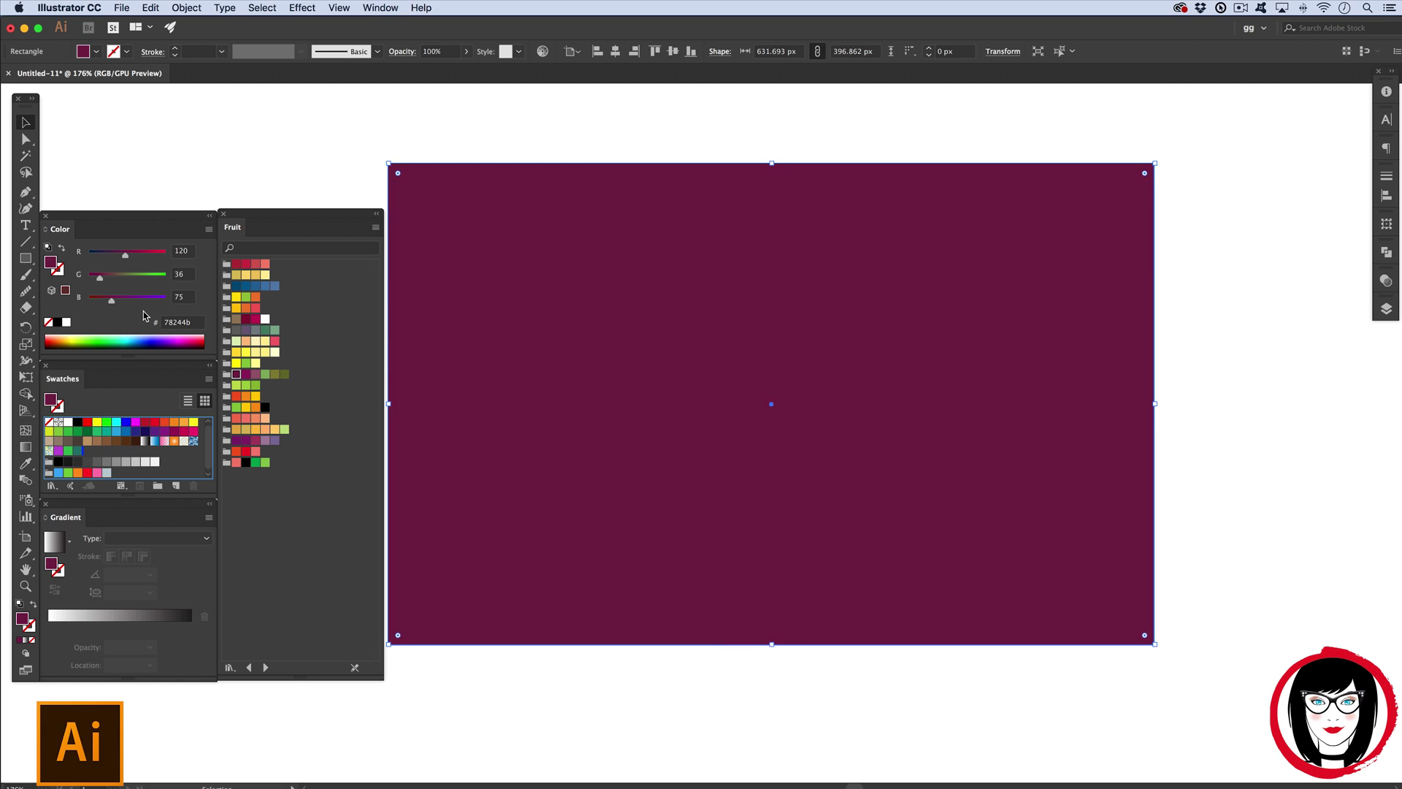
Step: Inspect the purple fill's values without changing them, then recolour the rectangle orange ef7c32
{"action": "double_click", "coordinate": [21, 620]}
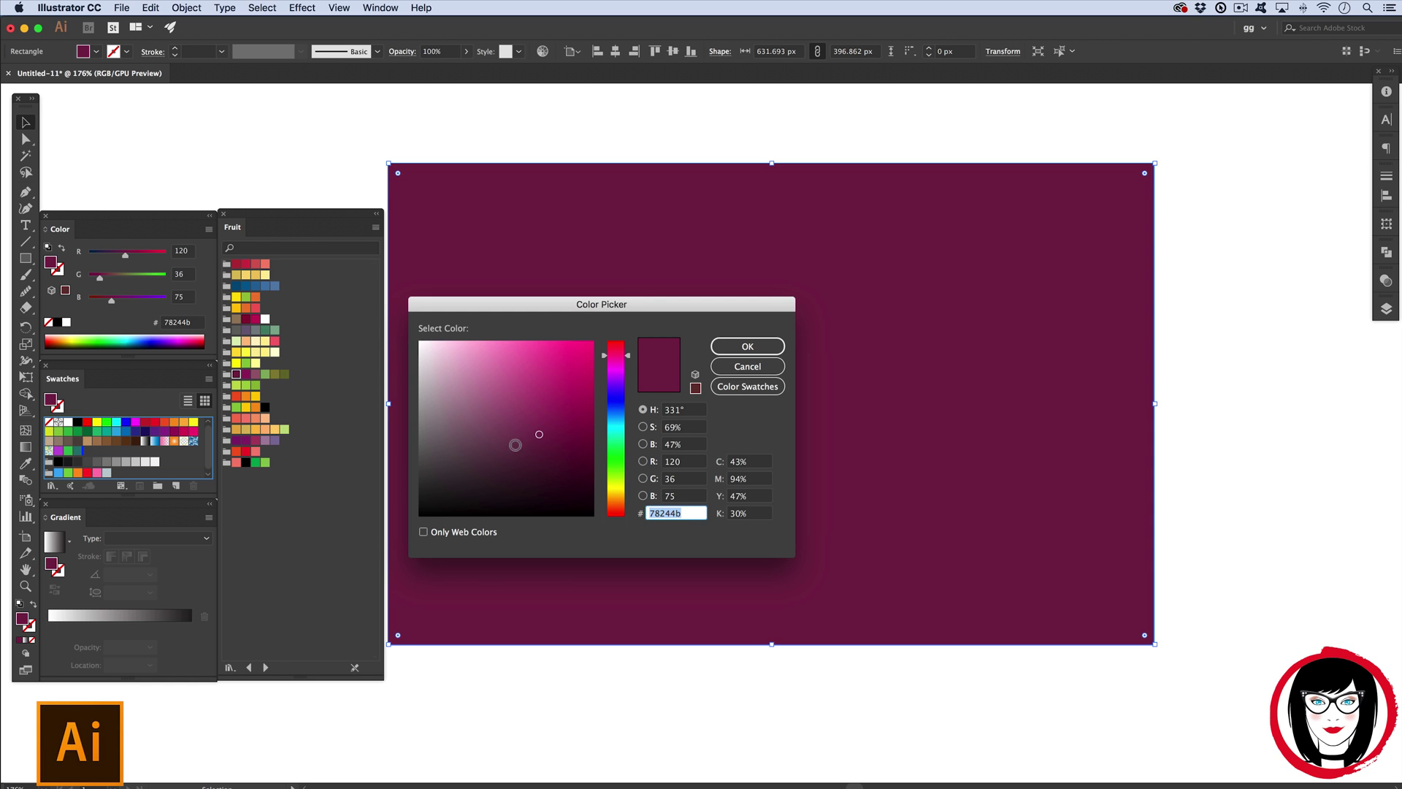
{"action": "left_click", "coordinate": [748, 366]}
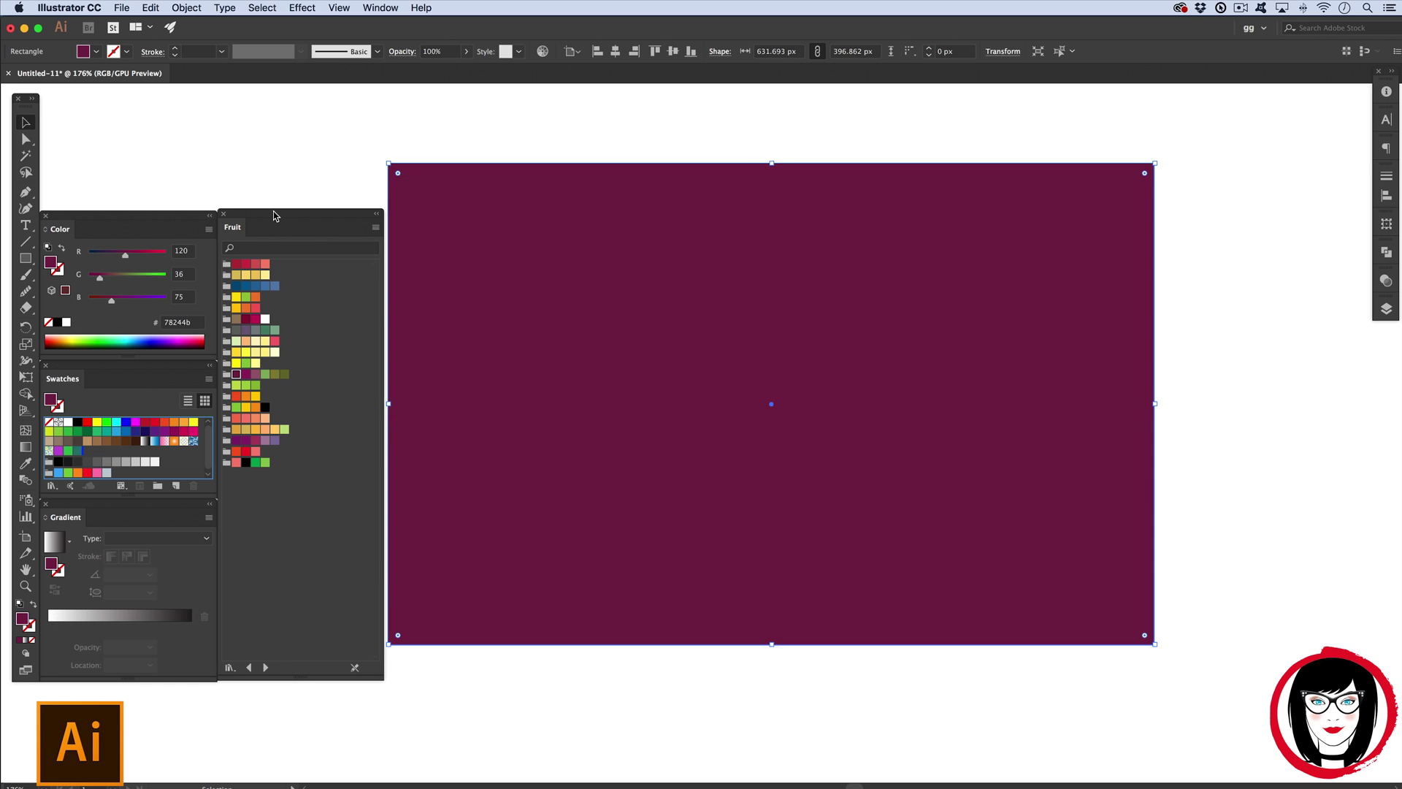
{"action": "left_click", "coordinate": [246, 307]}
{"action": "left_click", "coordinate": [380, 8]}
{"action": "mouse_move", "coordinate": [439, 655]}
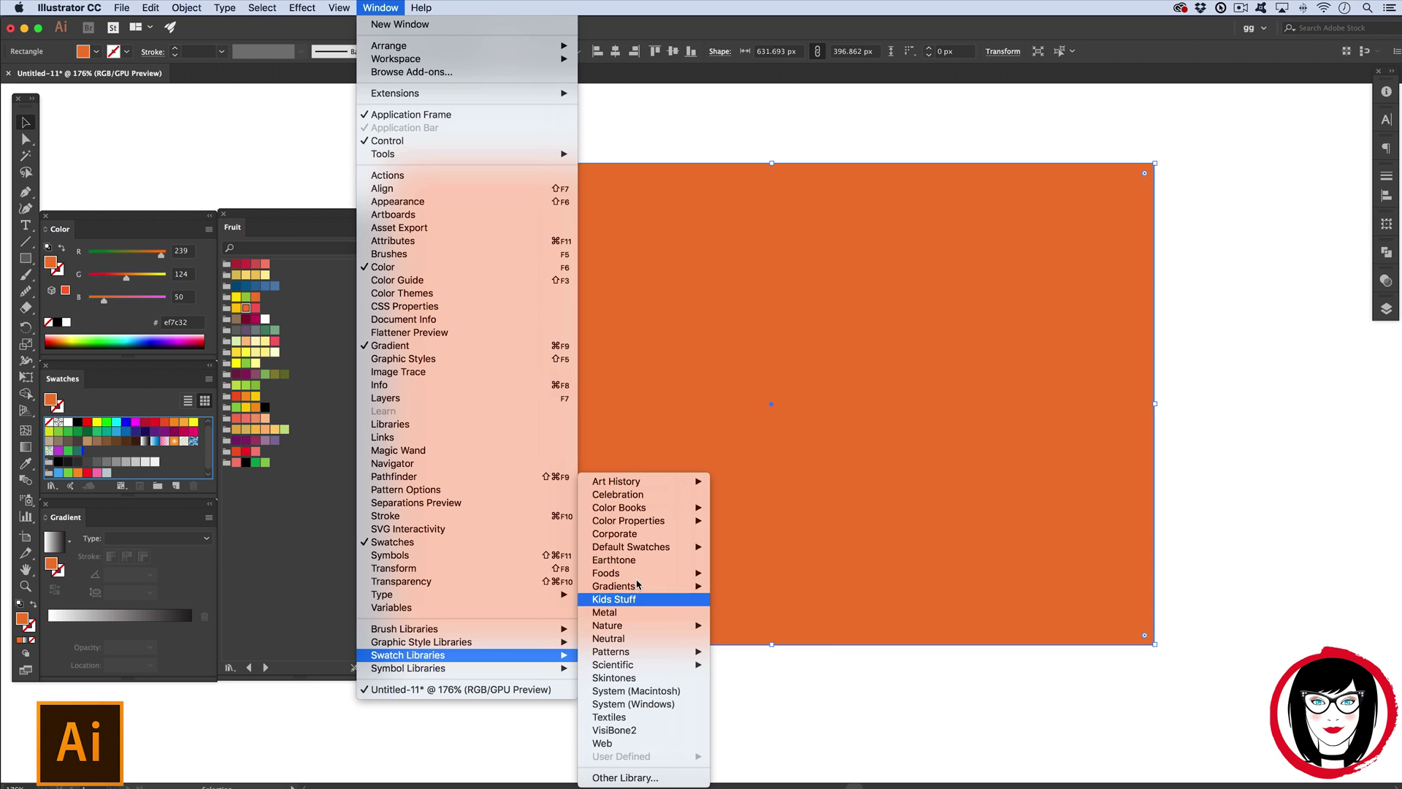
Step: Open the Art History > Baroque library and try brown, gold, tan and grey, ending on b98f5c
{"action": "mouse_move", "coordinate": [645, 488]}
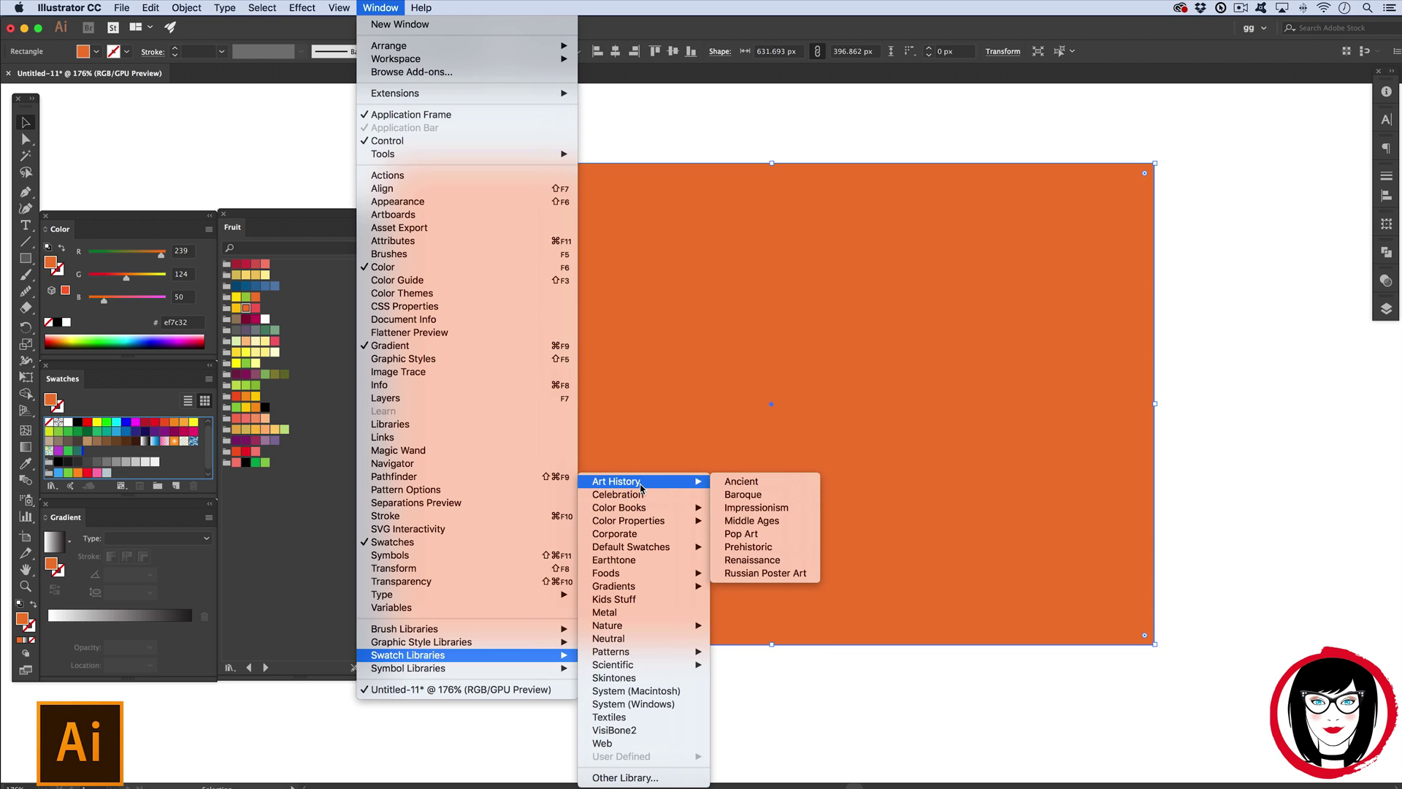
{"action": "left_click", "coordinate": [778, 496]}
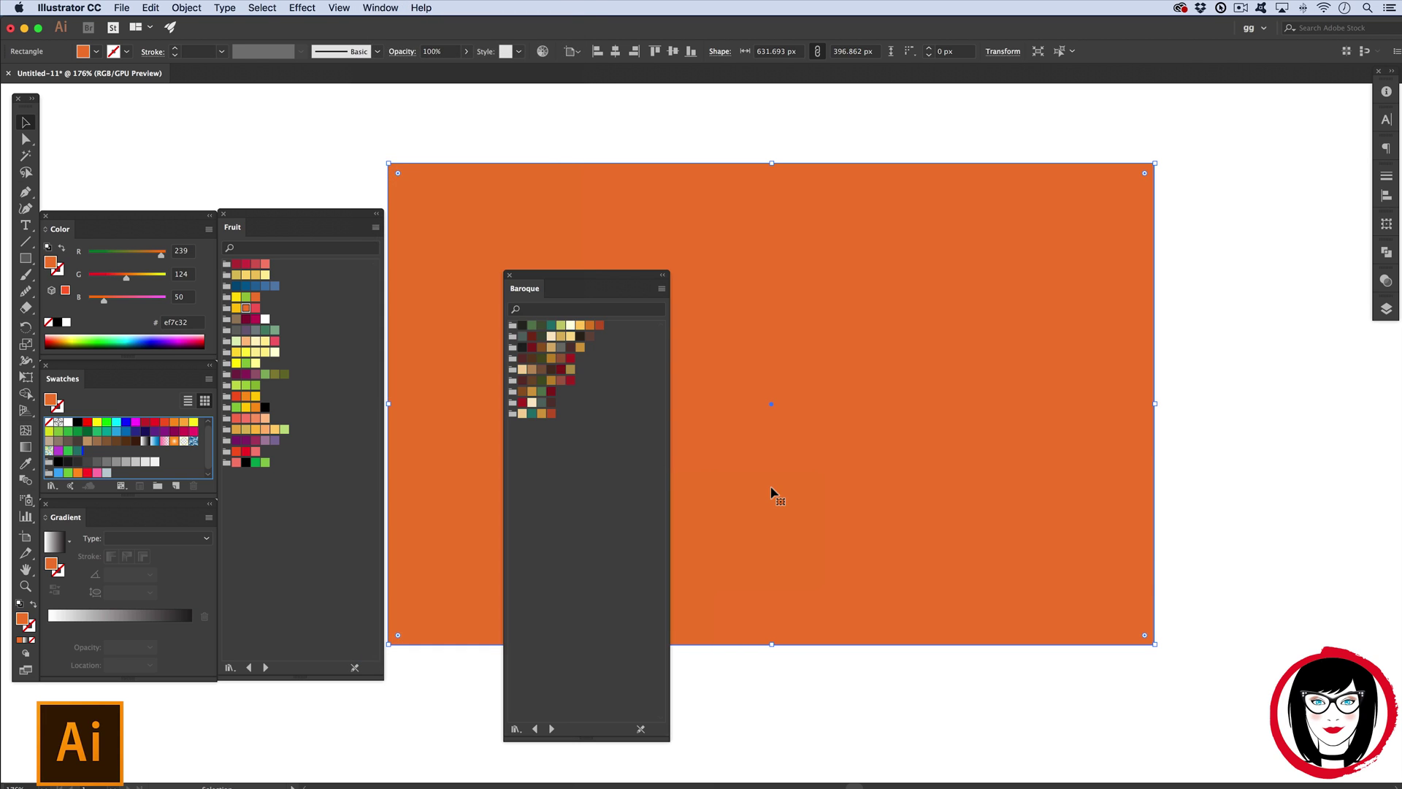
{"action": "left_click_drag", "start_coordinate": [536, 278], "coordinate": [451, 243]}
{"action": "left_click", "coordinate": [456, 334]}
{"action": "left_click", "coordinate": [485, 334]}
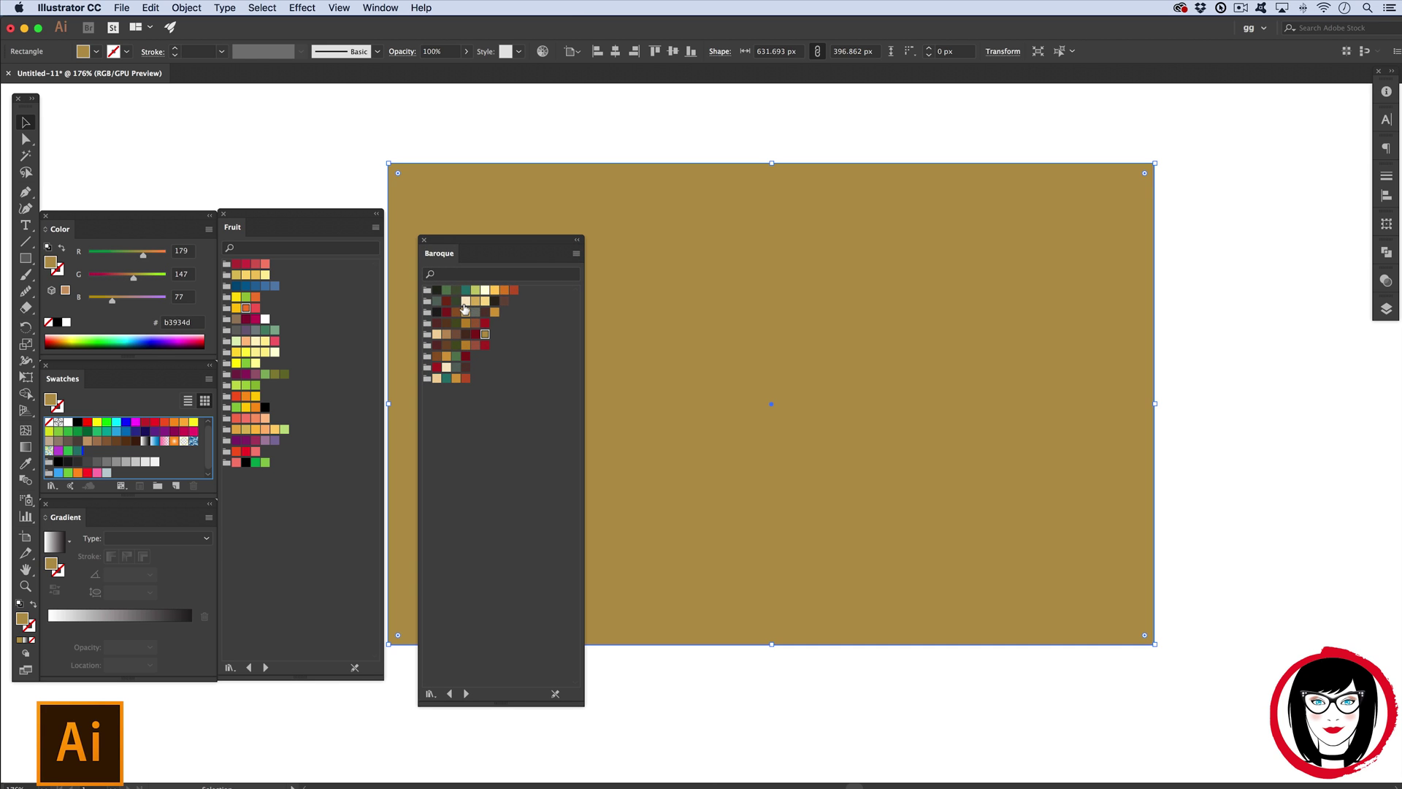
{"action": "left_click", "coordinate": [465, 312]}
{"action": "left_click", "coordinate": [473, 312]}
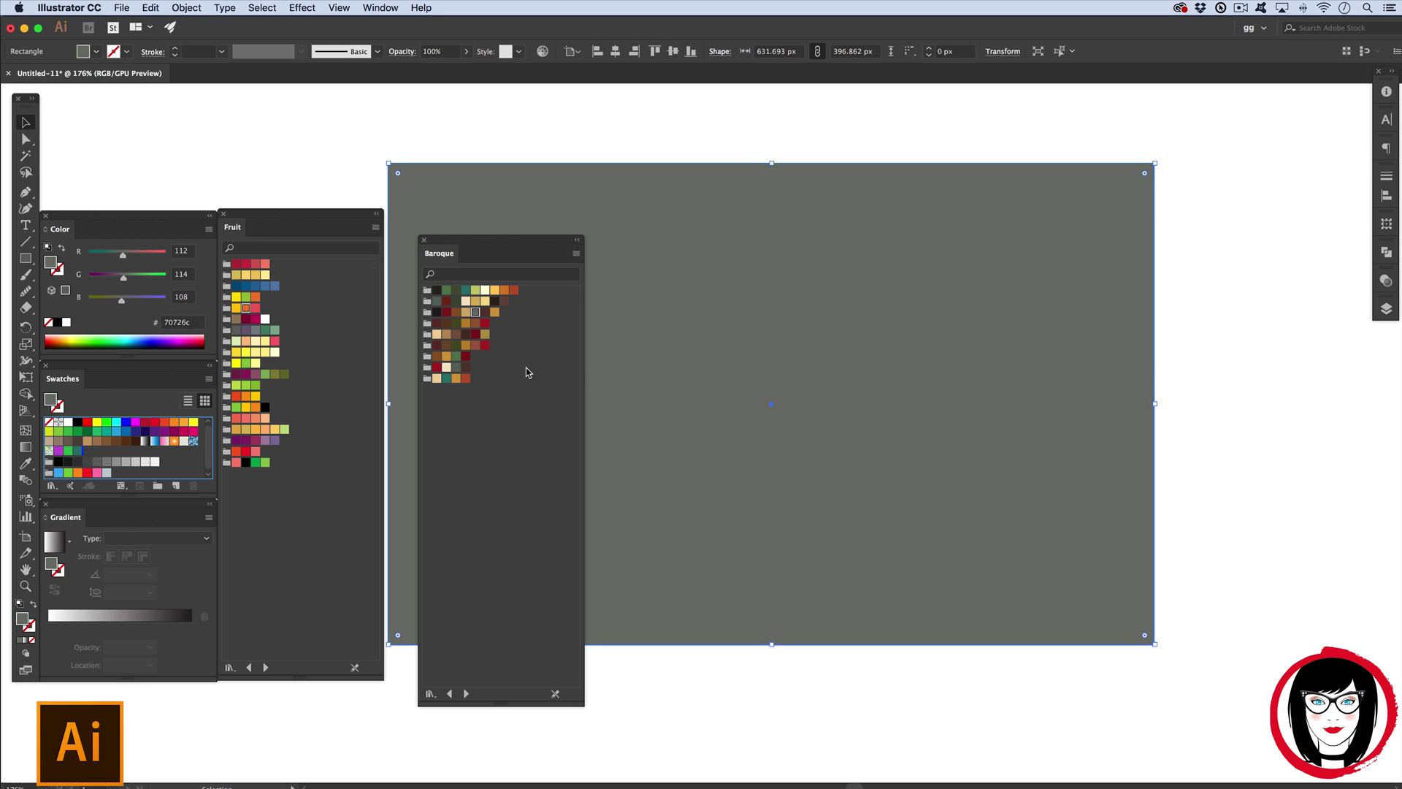
{"action": "left_click", "coordinate": [446, 334]}
Step: Dock Baroque with Fruit and try golden and dark red 841618, finishing on golden d09a3e
{"action": "left_click_drag", "start_coordinate": [438, 259], "coordinate": [321, 235]}
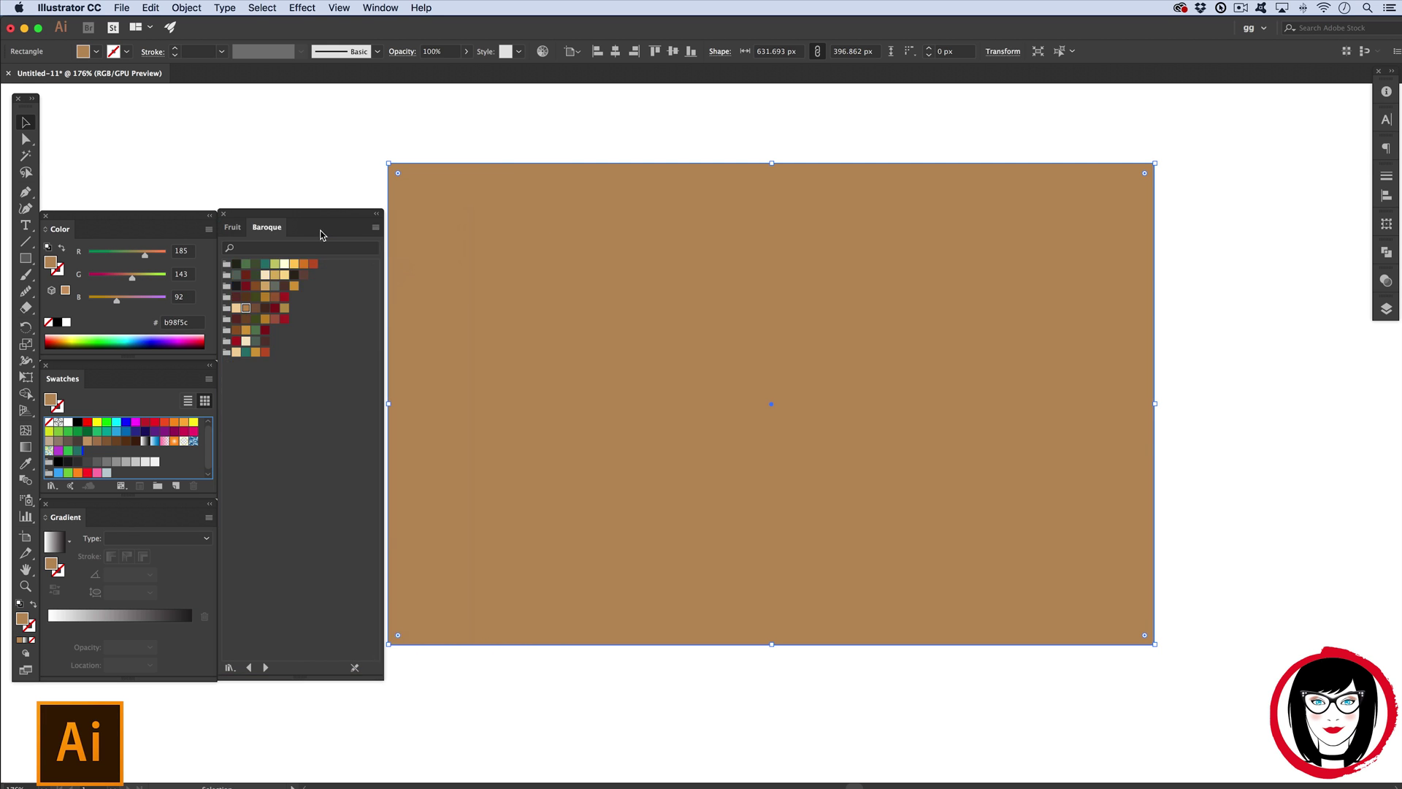
{"action": "left_click", "coordinate": [293, 285]}
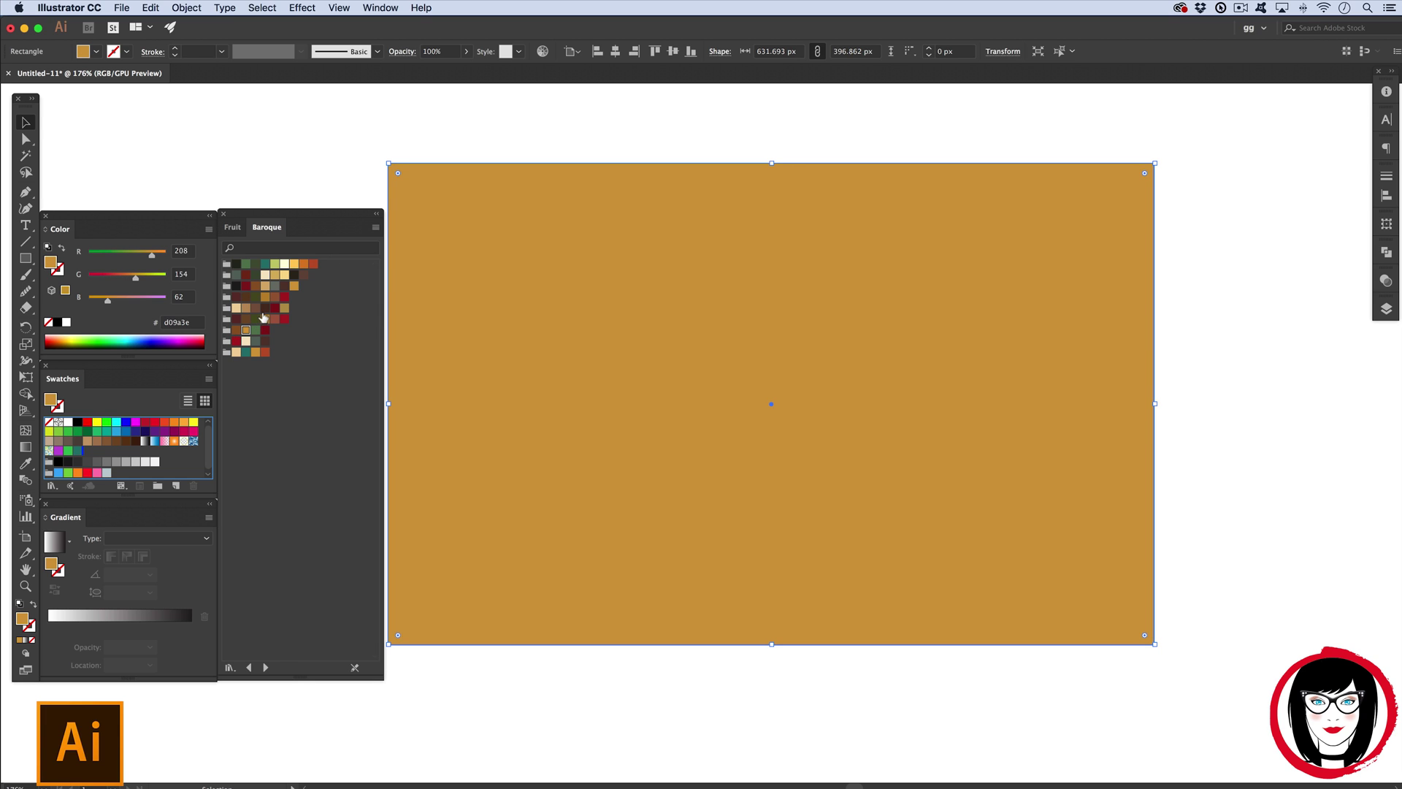
{"action": "left_click", "coordinate": [275, 308]}
{"action": "left_click", "coordinate": [246, 329]}
{"action": "left_click", "coordinate": [372, 8]}
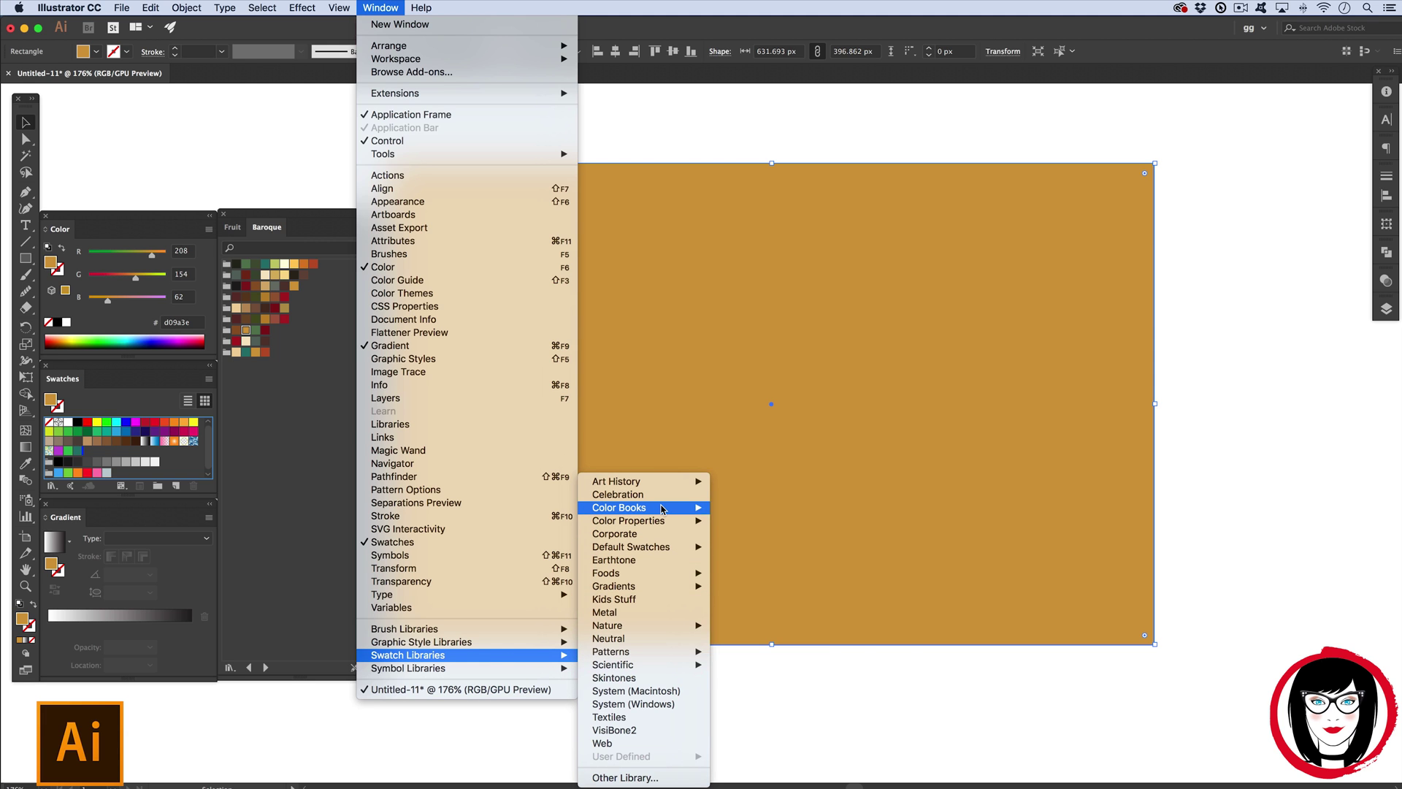
Step: Open PANTONE+ Solid Coated from the Color Books swatch libraries
{"action": "mouse_move", "coordinate": [662, 509]}
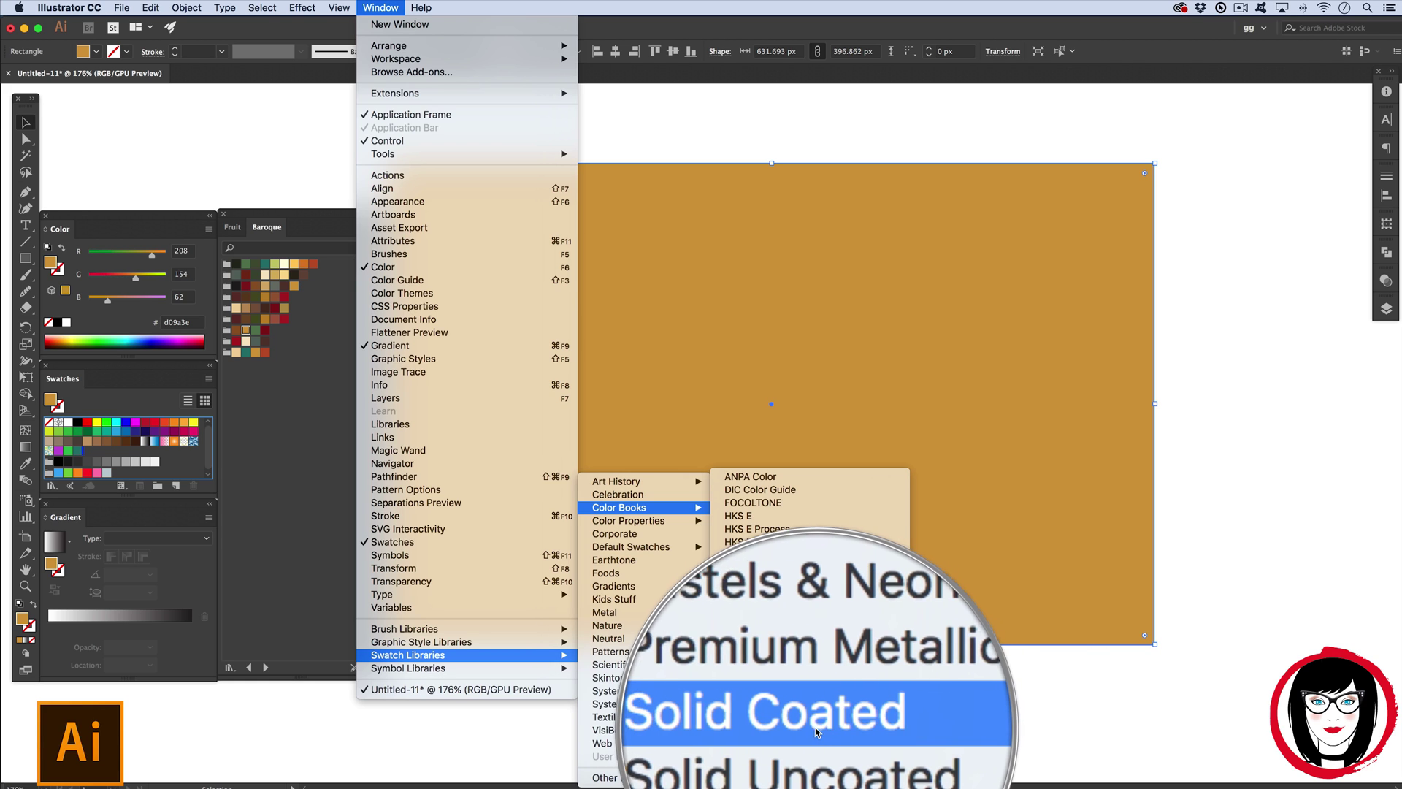
{"action": "left_click", "coordinate": [831, 729]}
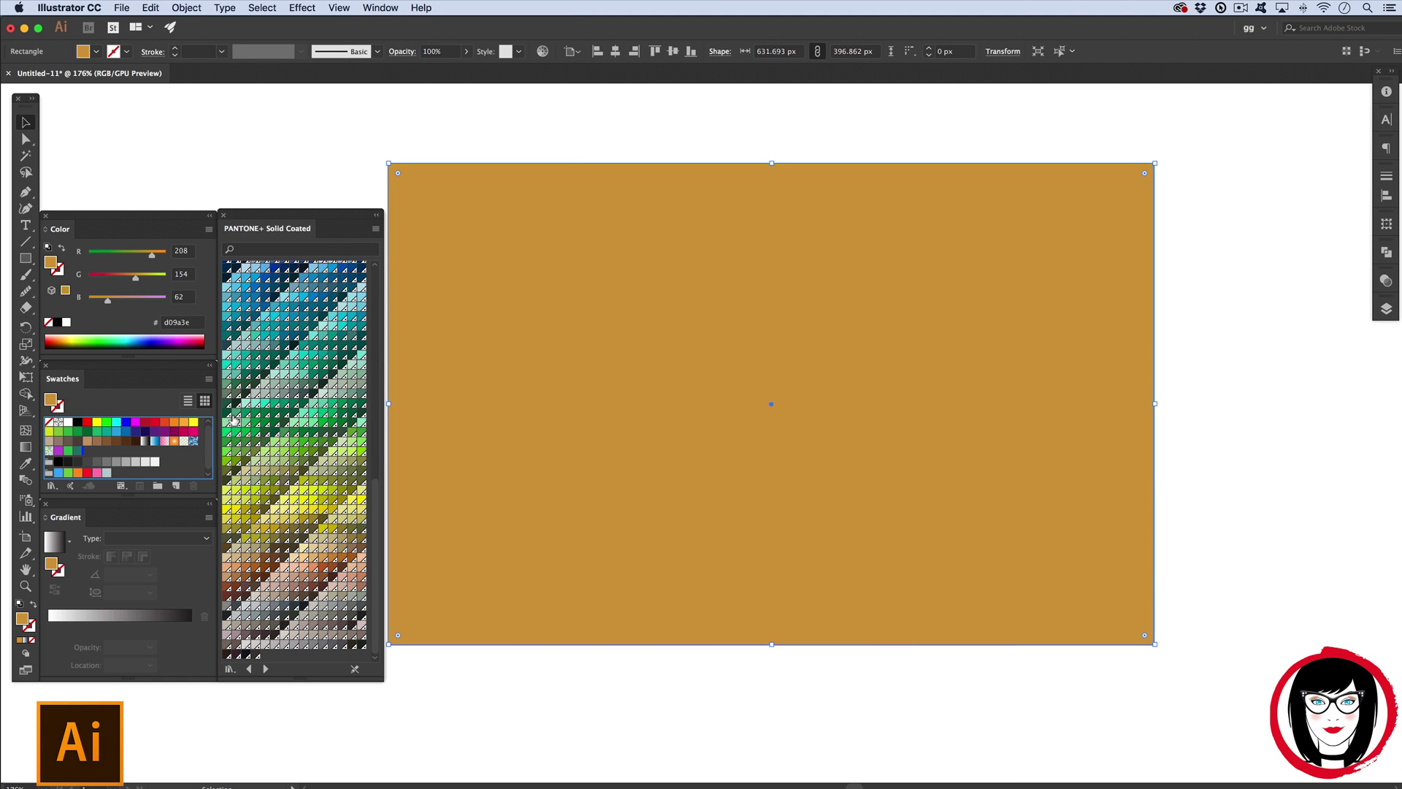
Step: Try green, olive, gold and PANTONE 374 C fills, settling on green PANTONE 354 C
{"action": "left_click", "coordinate": [235, 422]}
{"action": "left_click", "coordinate": [275, 470]}
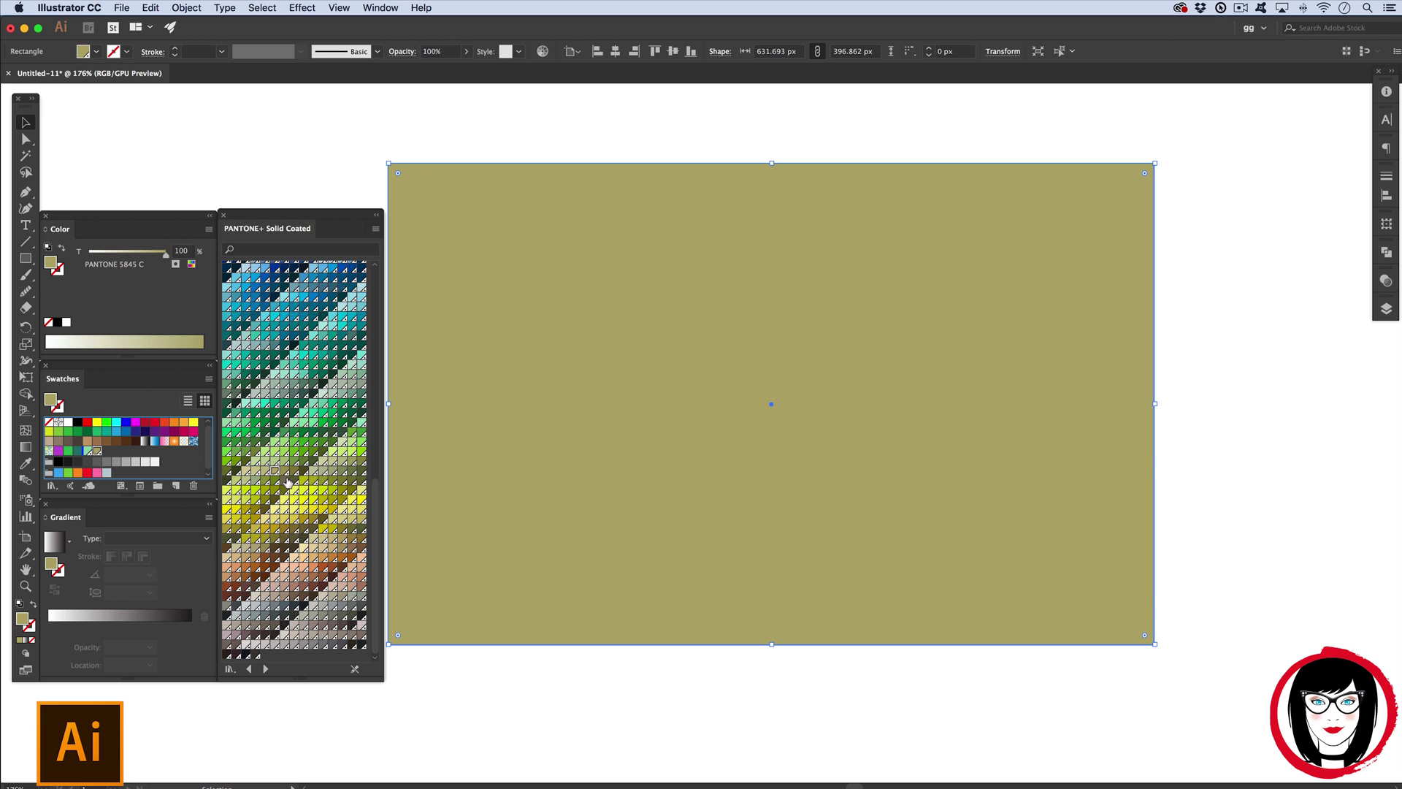
{"action": "left_click", "coordinate": [302, 520]}
{"action": "left_click", "coordinate": [319, 441]}
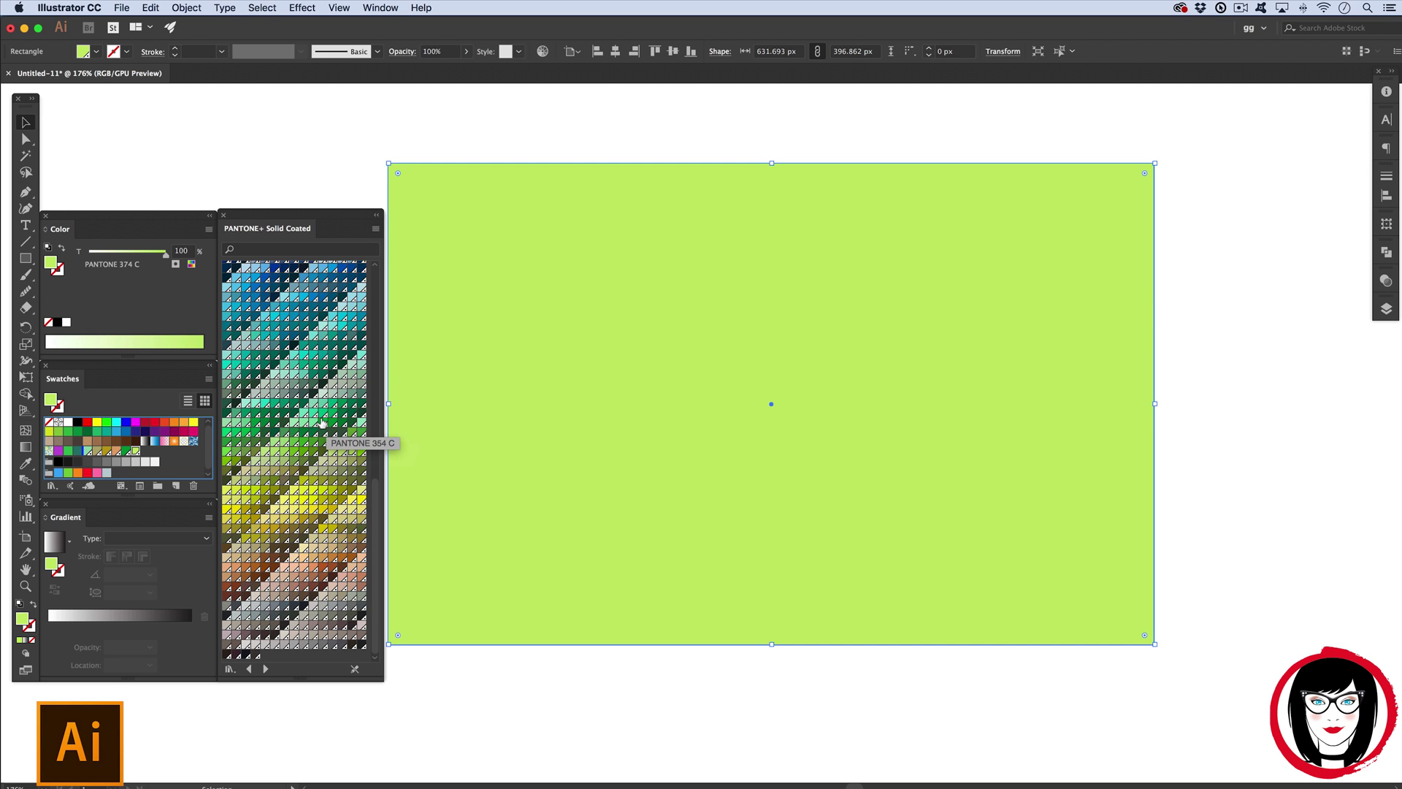
{"action": "left_click", "coordinate": [322, 422]}
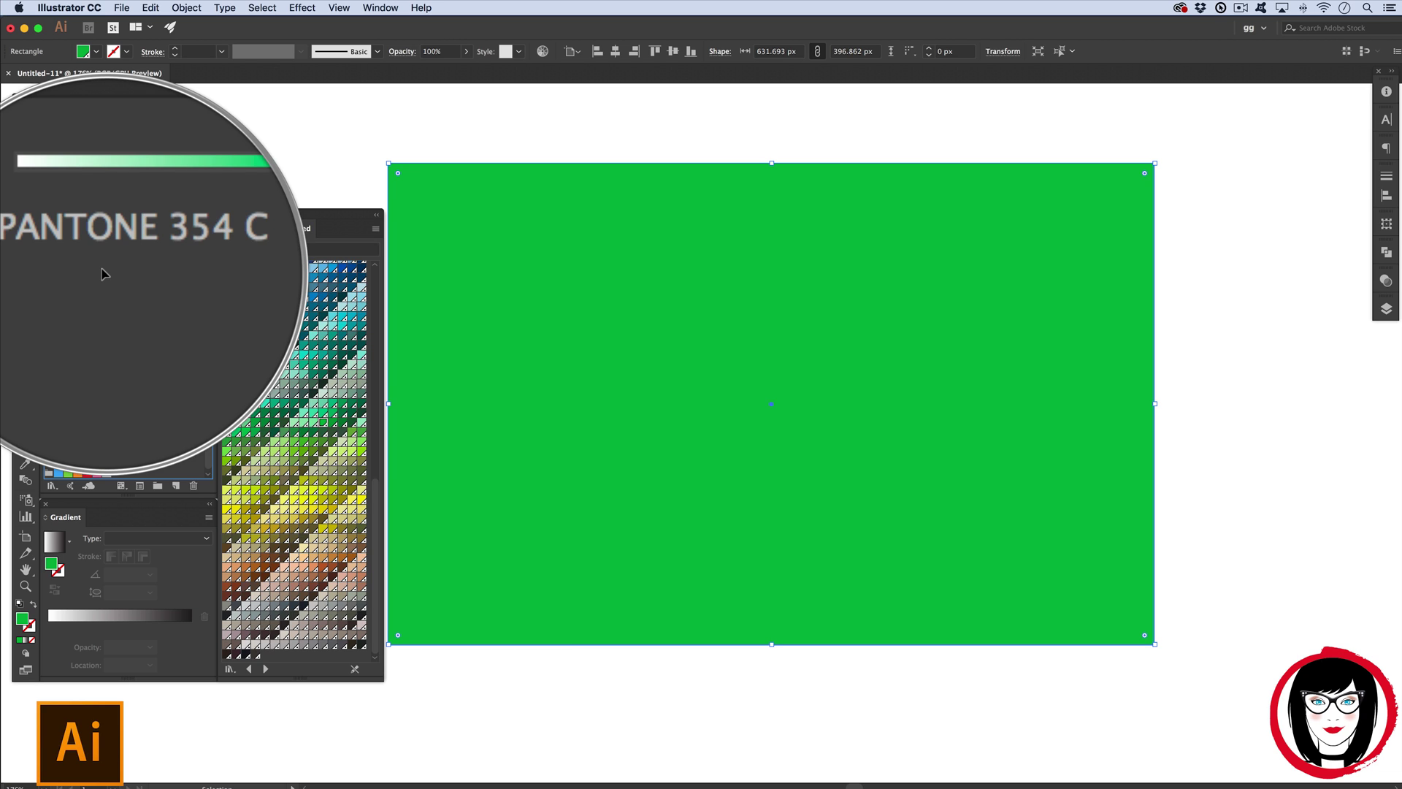
{"action": "left_click", "coordinate": [381, 7]}
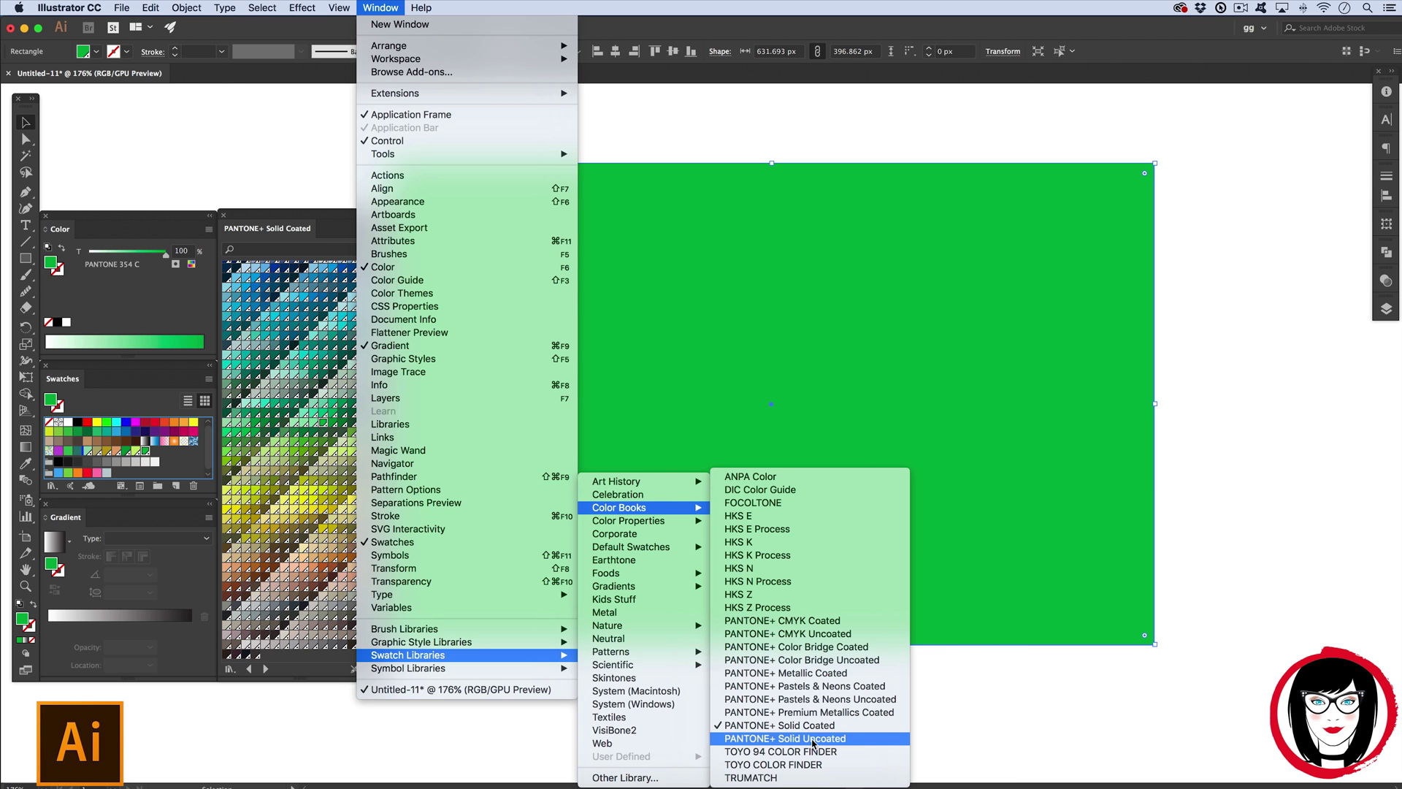
Step: Open PANTONE+ Solid Uncoated, enlarge and rearrange the library panel, and return to Solid Coated swatches
{"action": "left_click", "coordinate": [826, 739]}
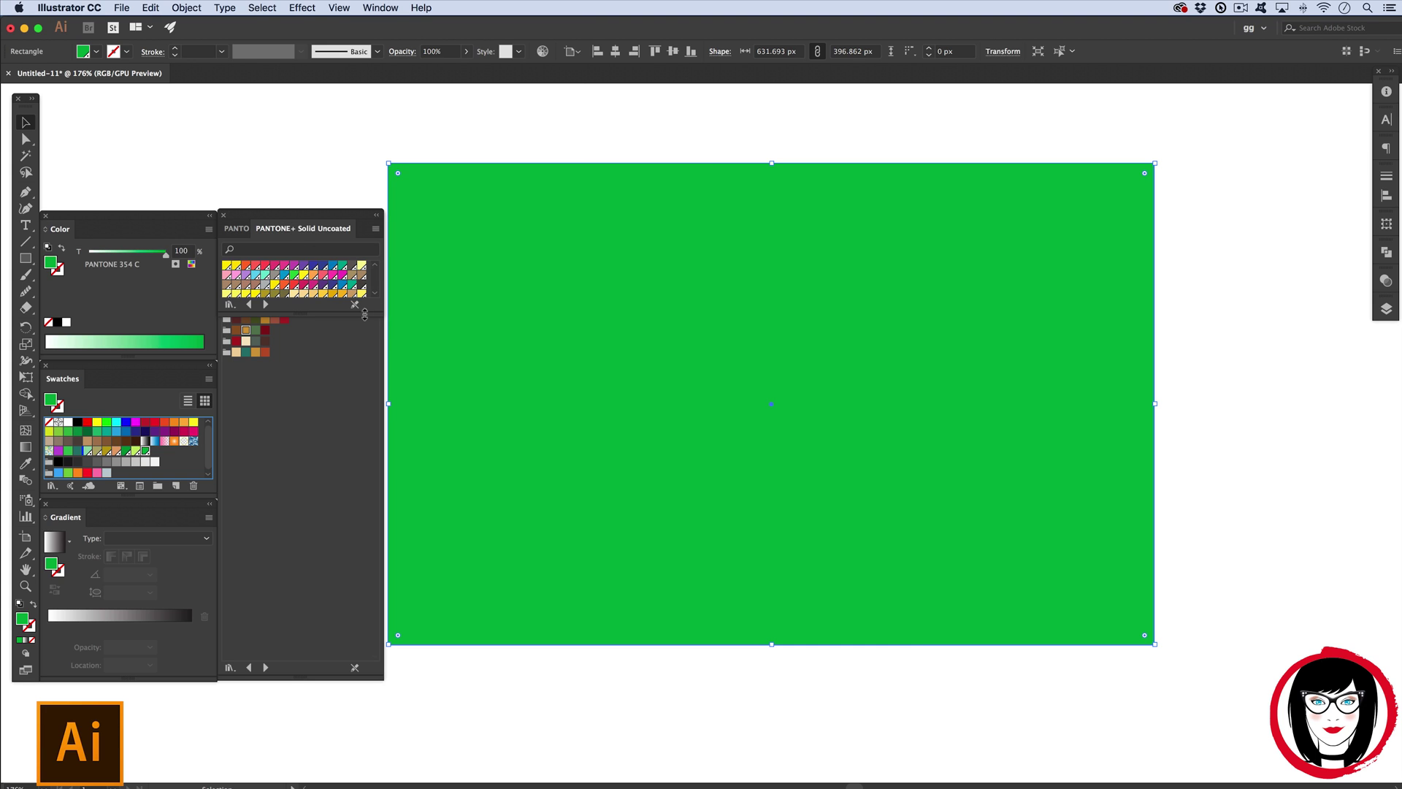
{"action": "left_click_drag", "start_coordinate": [377, 308], "coordinate": [322, 619]}
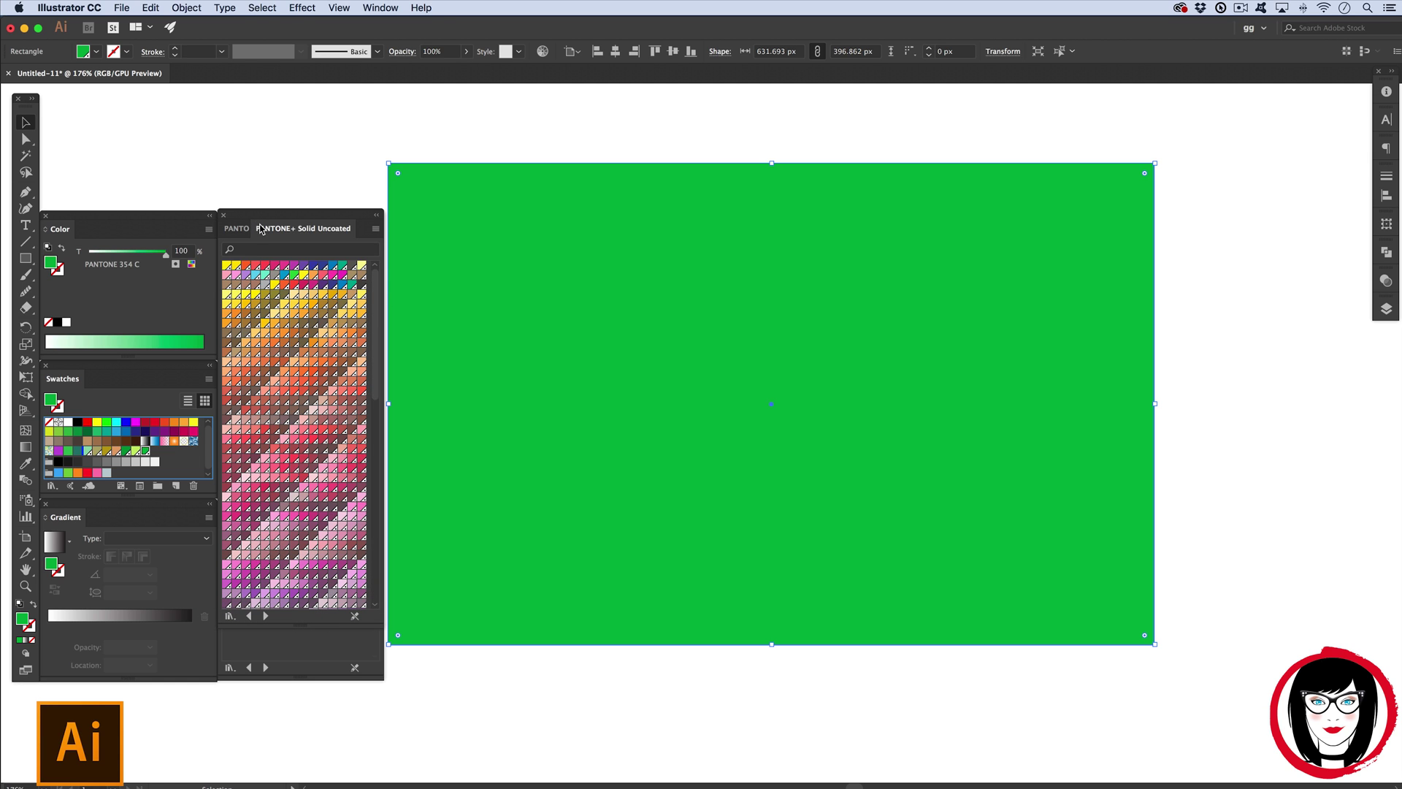
{"action": "left_click_drag", "start_coordinate": [267, 228], "coordinate": [327, 231]}
{"action": "left_click", "coordinate": [240, 230]}
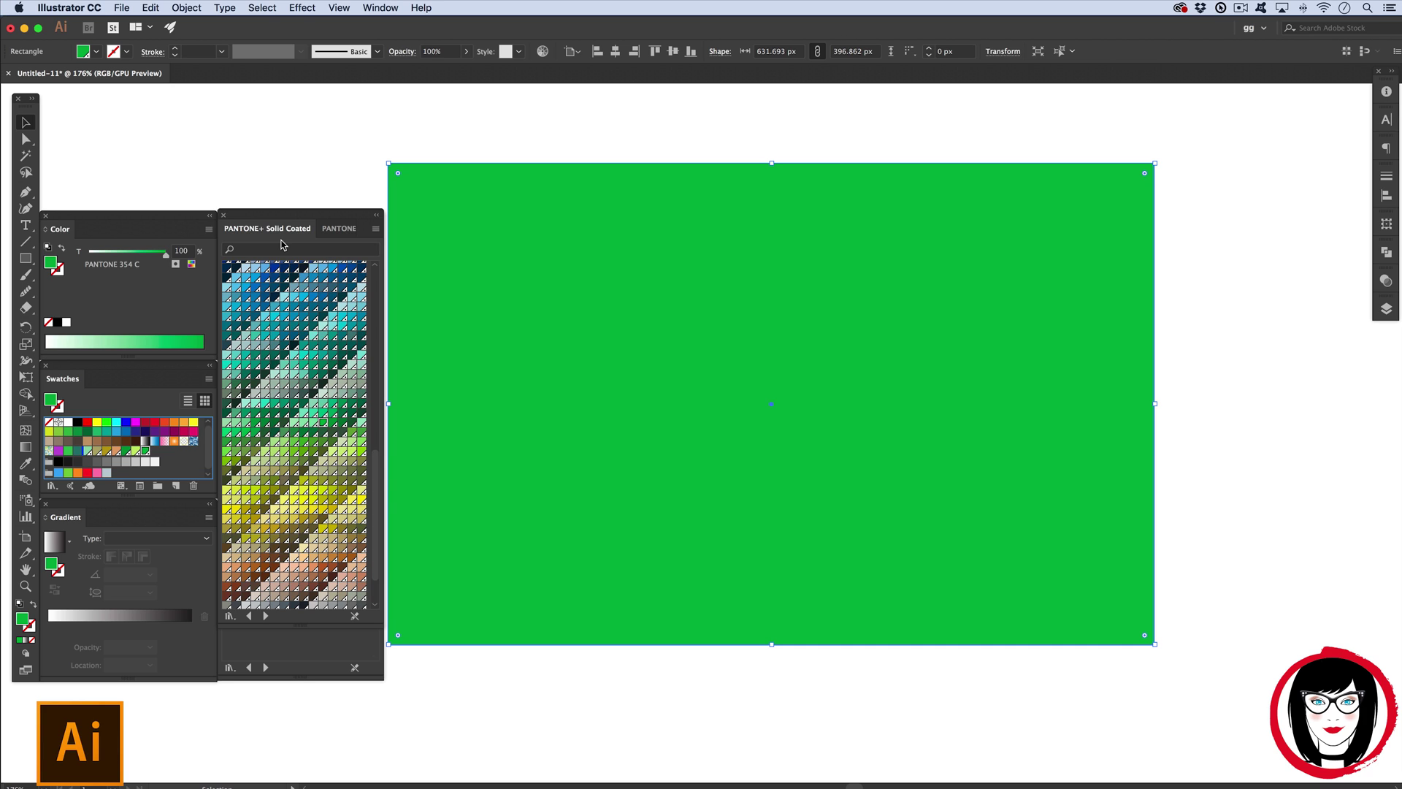
Step: Search the Solid Coated library for 369, apply PANTONE 369 C, then clear the search
{"action": "left_click", "coordinate": [259, 250]}
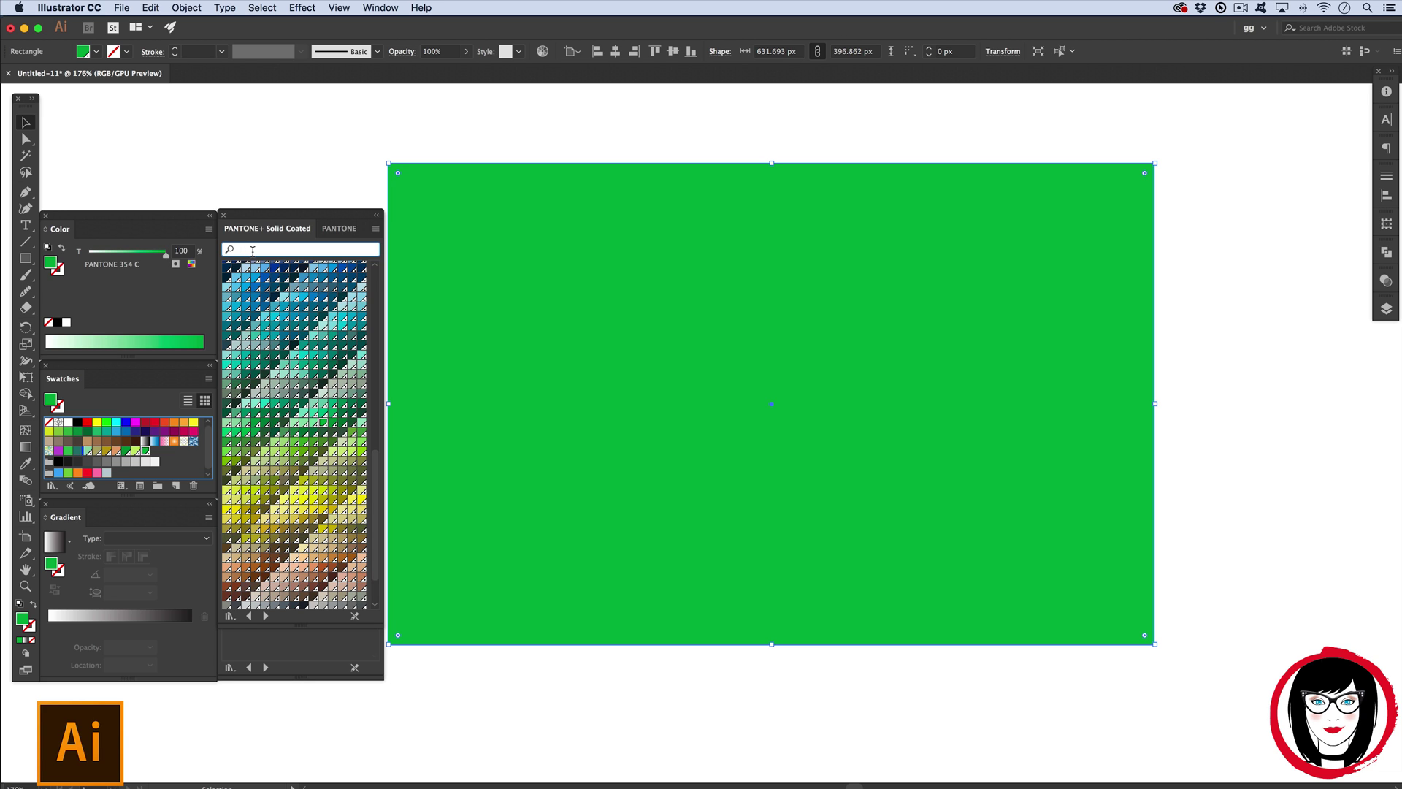
{"action": "type", "text": "369"}
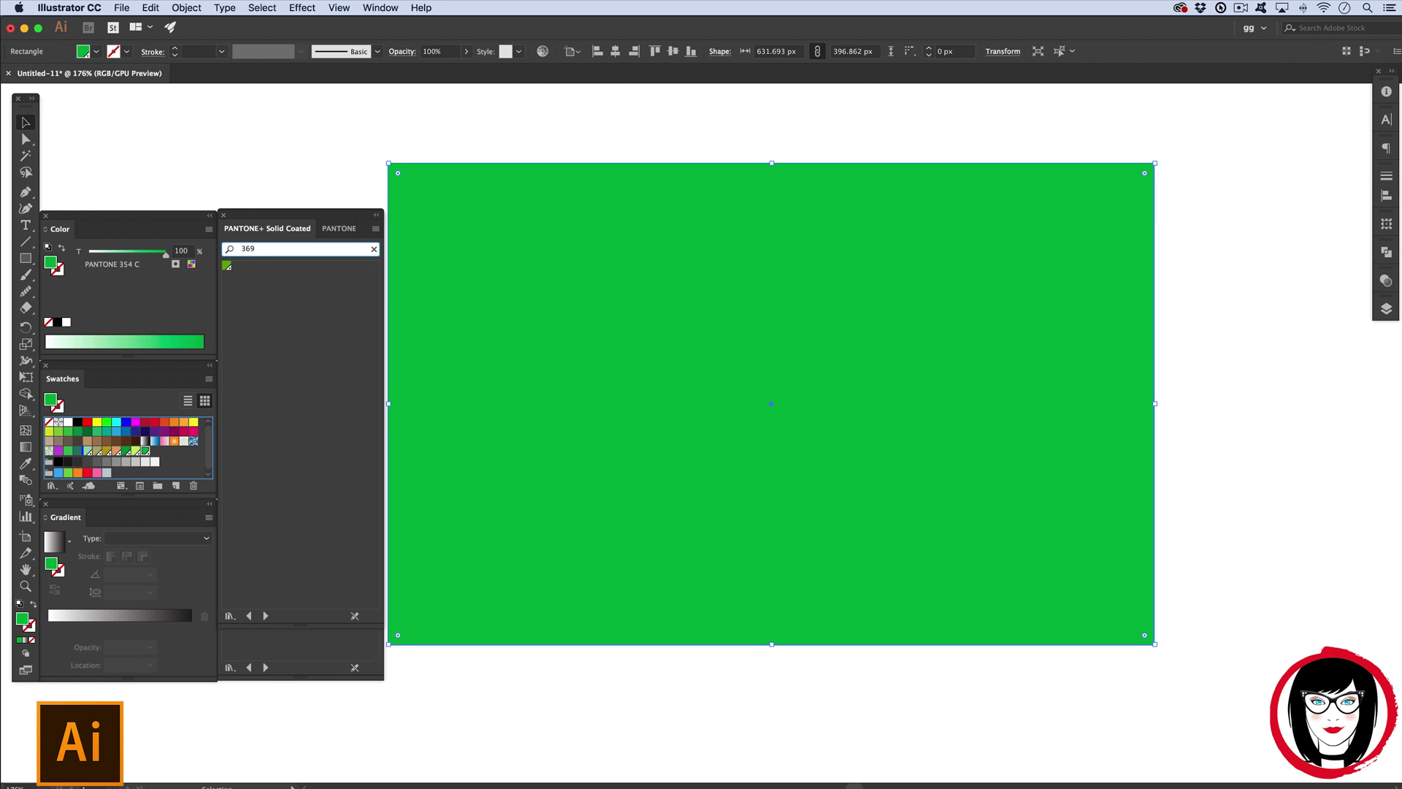
{"action": "left_click", "coordinate": [228, 265]}
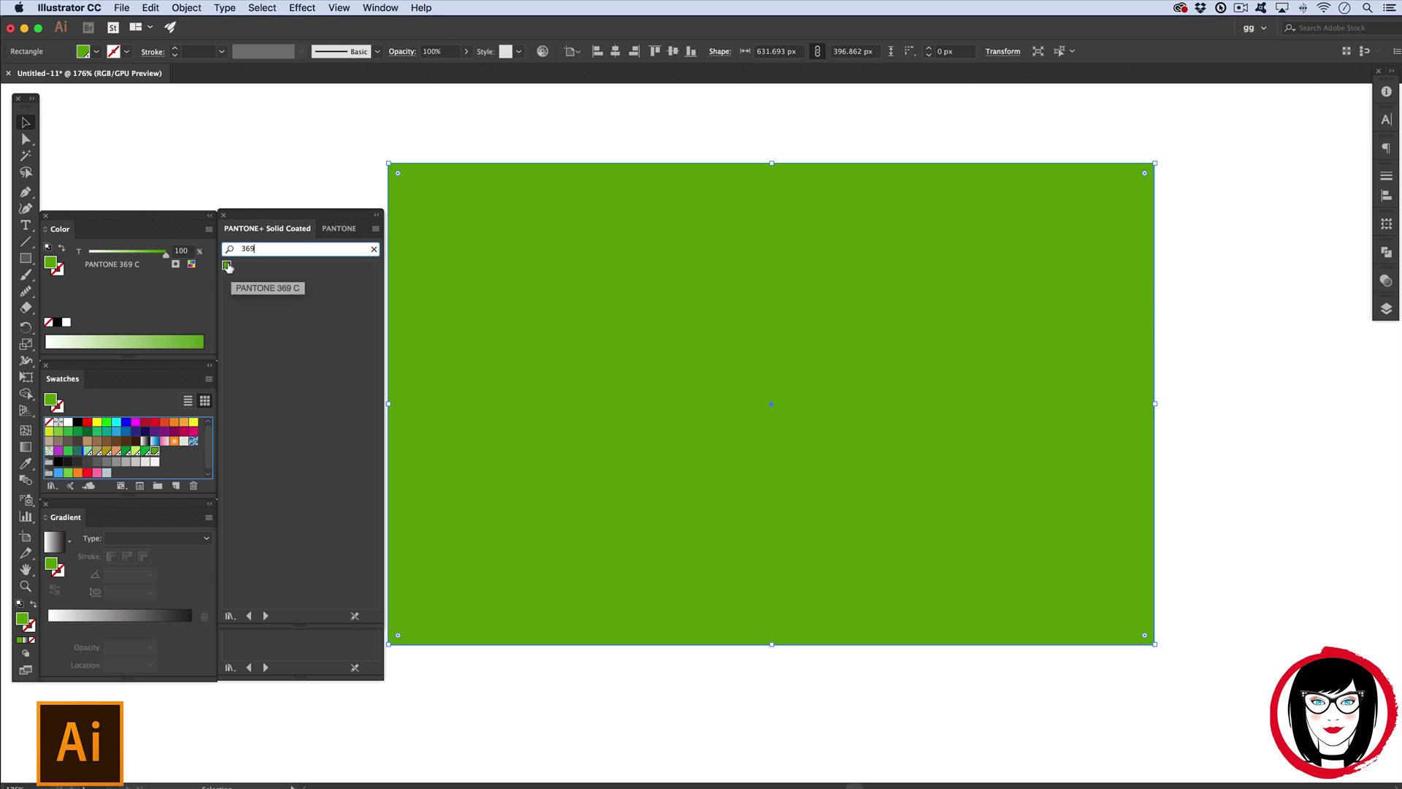
{"action": "left_click_drag", "start_coordinate": [275, 248], "coordinate": [229, 246]}
{"action": "key", "text": "BackSpace"}
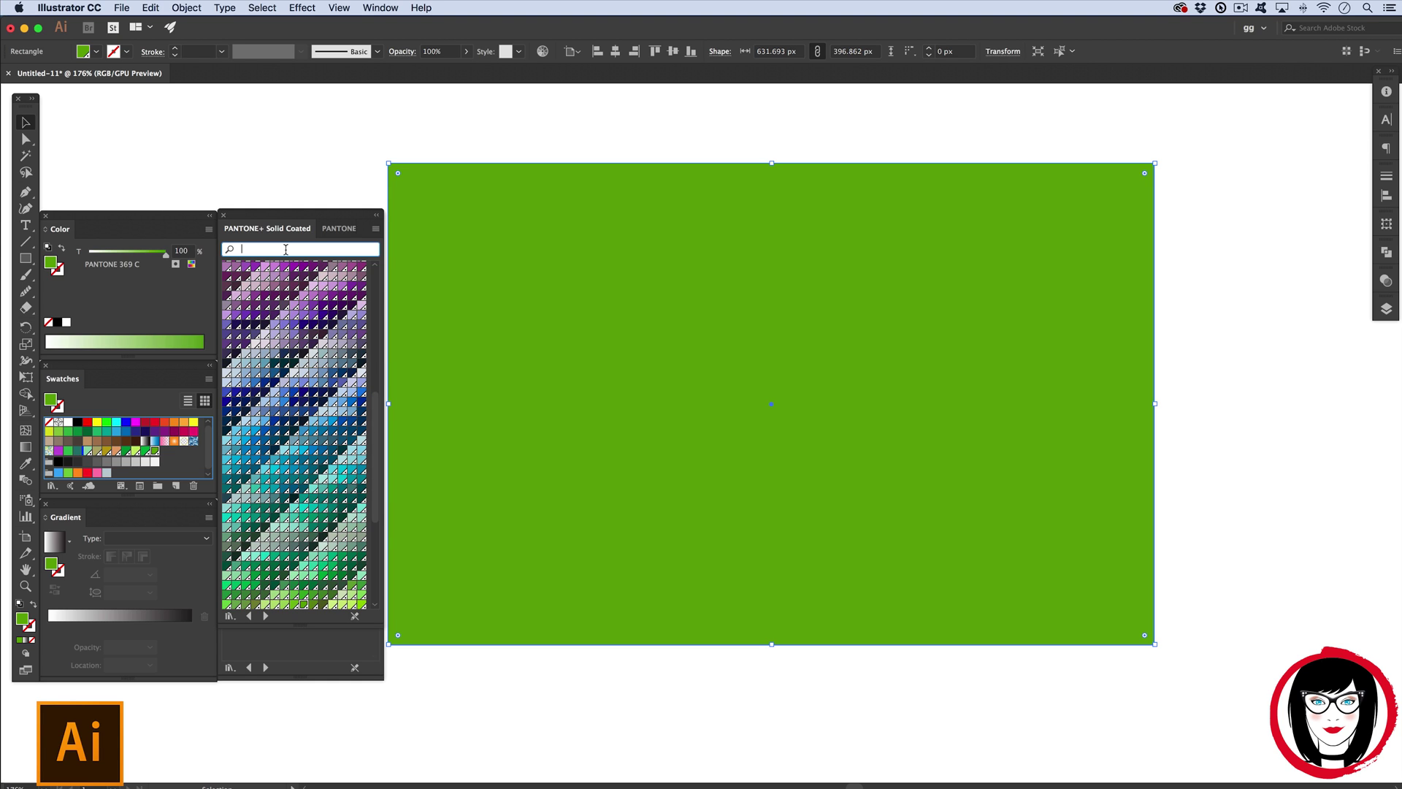
Step: Try teal PANTONE 326 C, 3248 C and 7472 C, then fill with blue PANTONE 298 C
{"action": "left_click", "coordinate": [265, 518]}
{"action": "left_click", "coordinate": [246, 508]}
{"action": "left_click", "coordinate": [284, 518]}
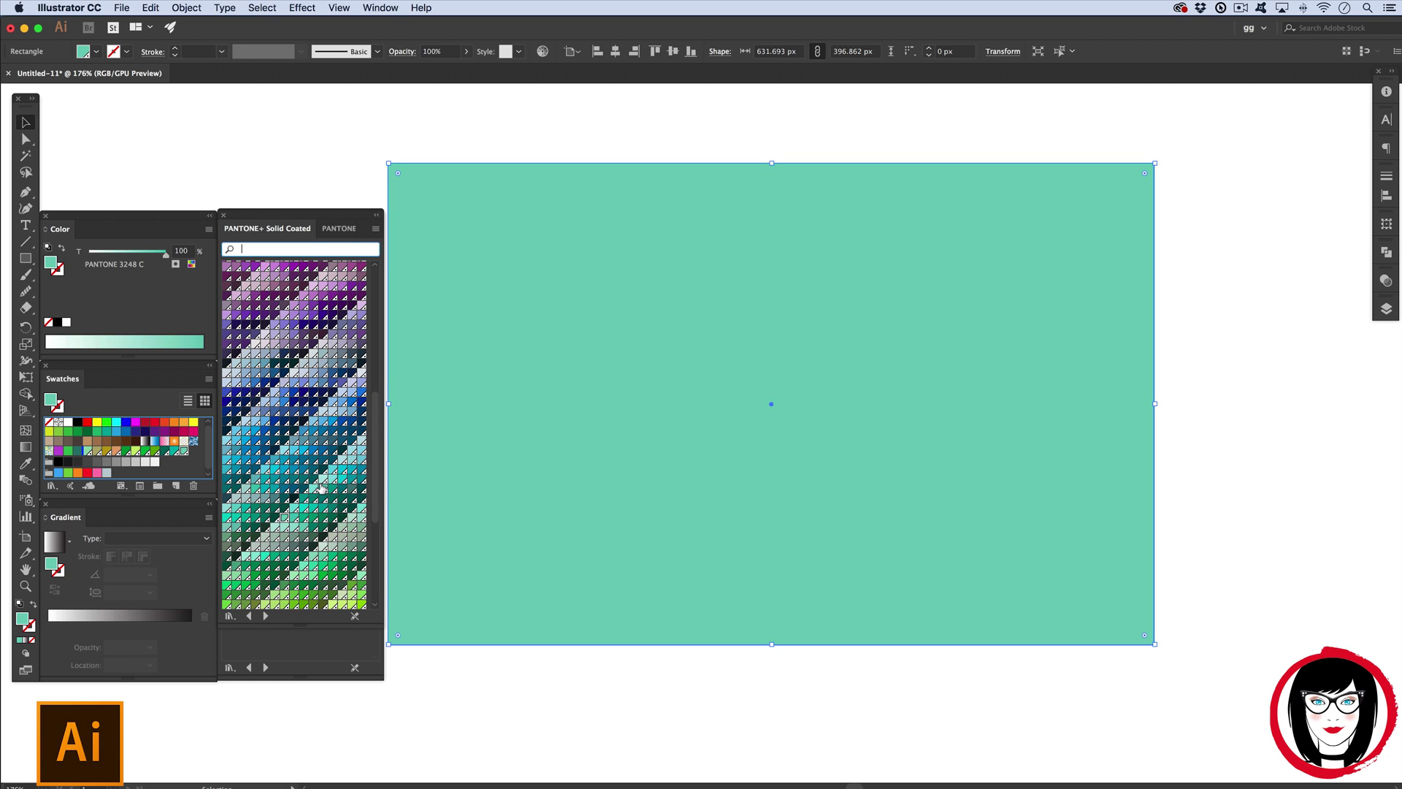
{"action": "left_click", "coordinate": [322, 487]}
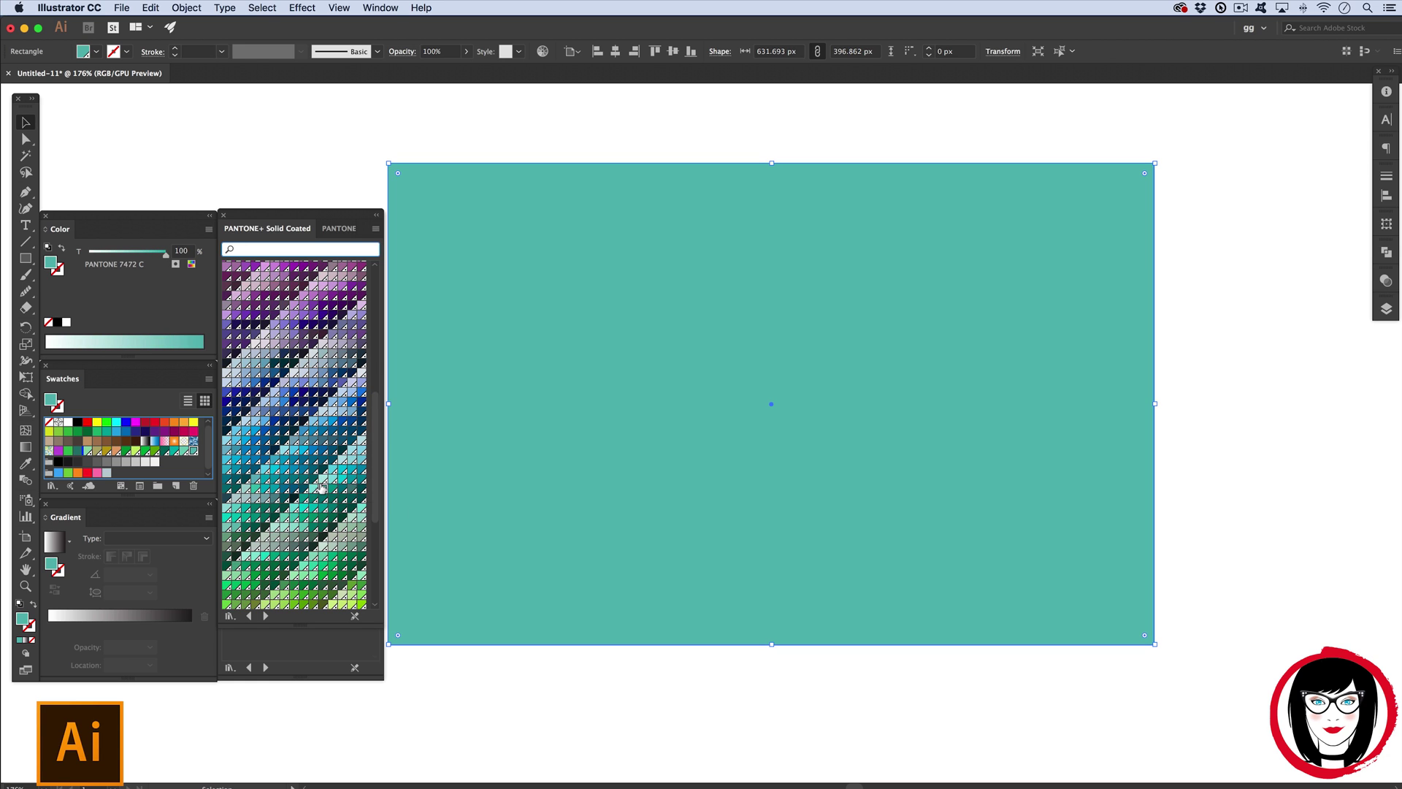
{"action": "left_click", "coordinate": [241, 431]}
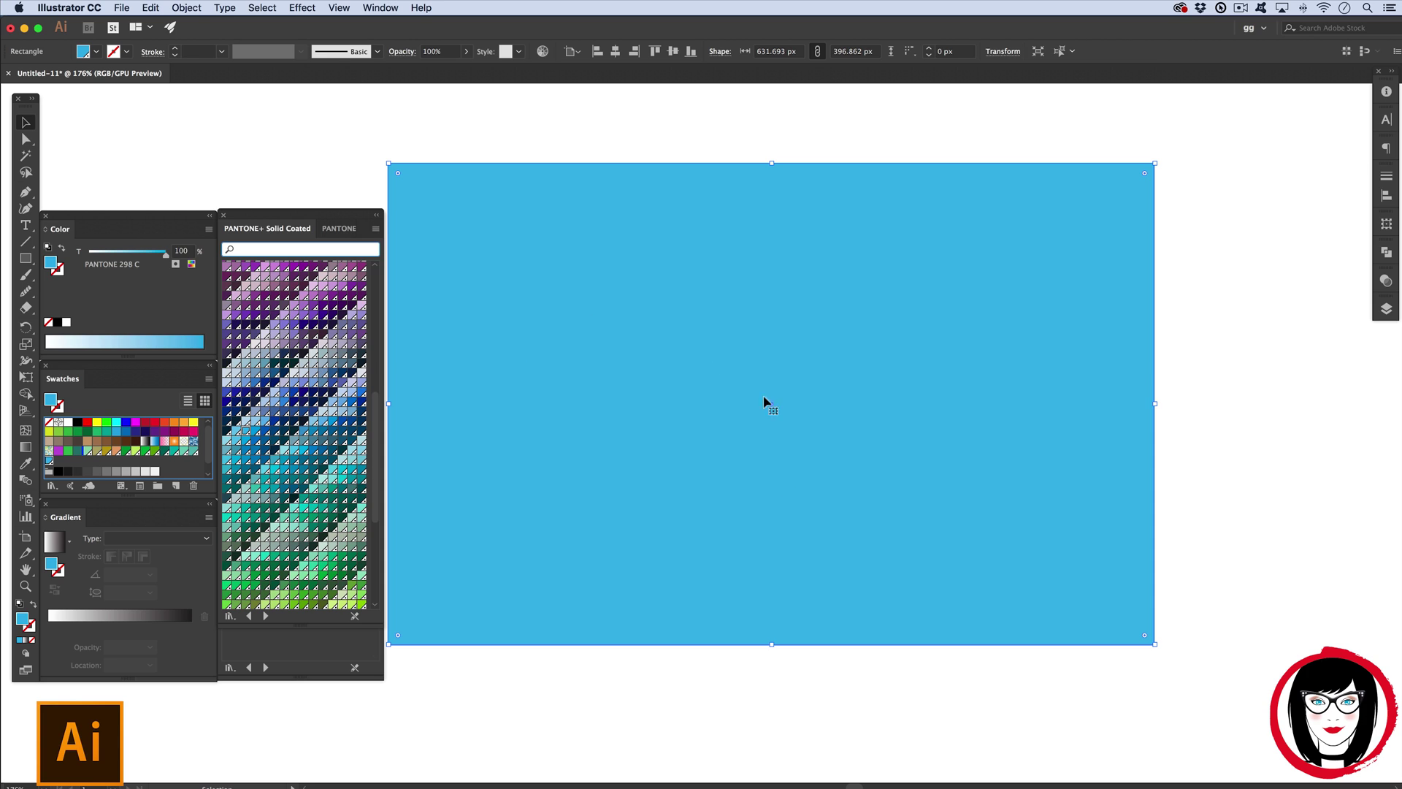